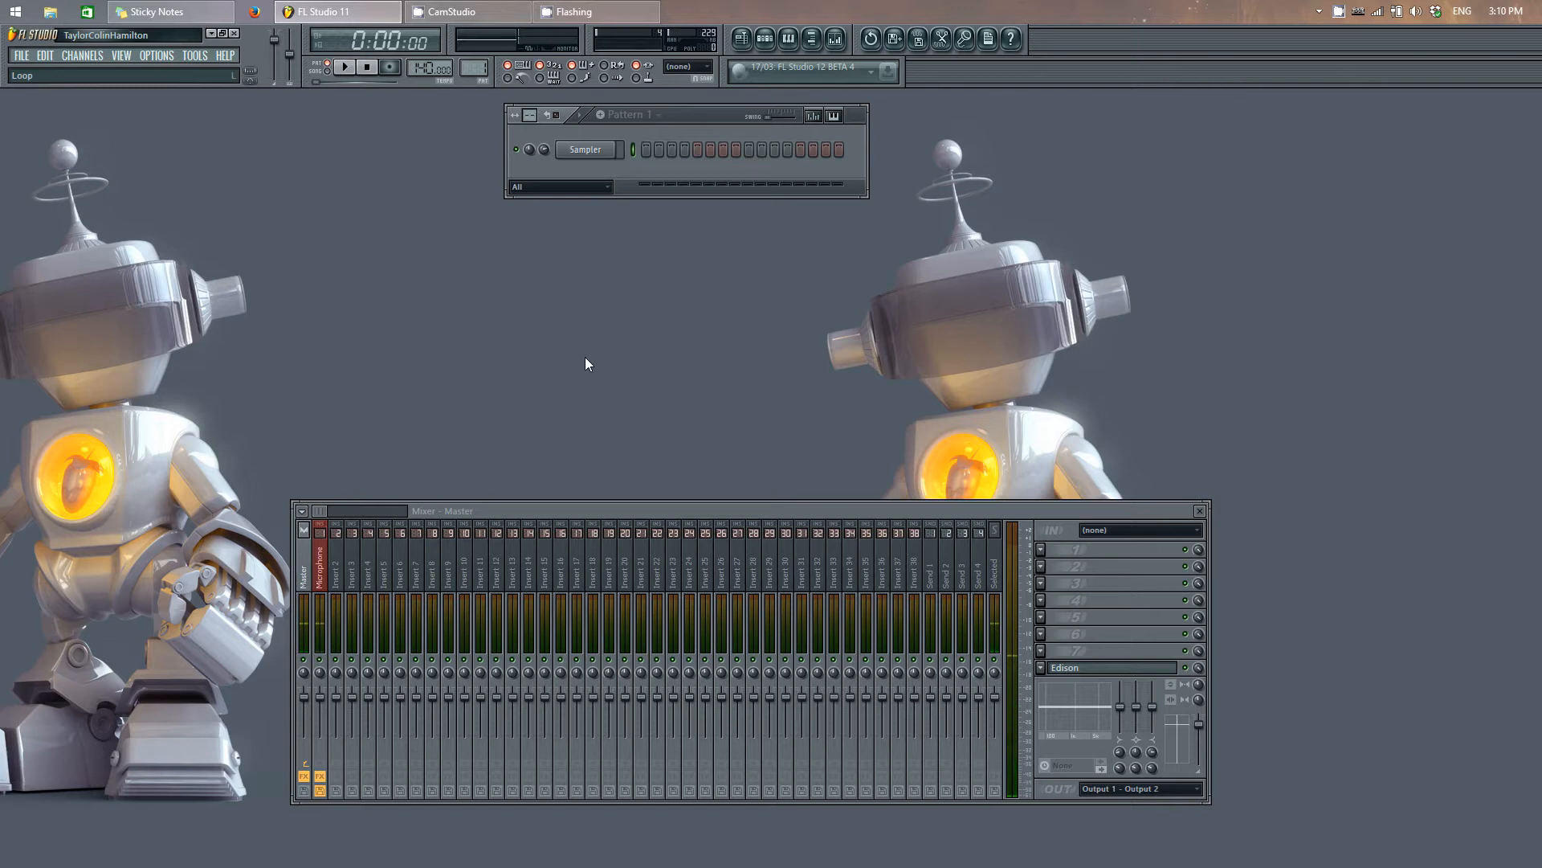
Step: Add Kontakt 5 to mixer insert track 10 from the plugin picker, close the mixer and reposition the Kontakt window
{"action": "key", "text": "F8"}
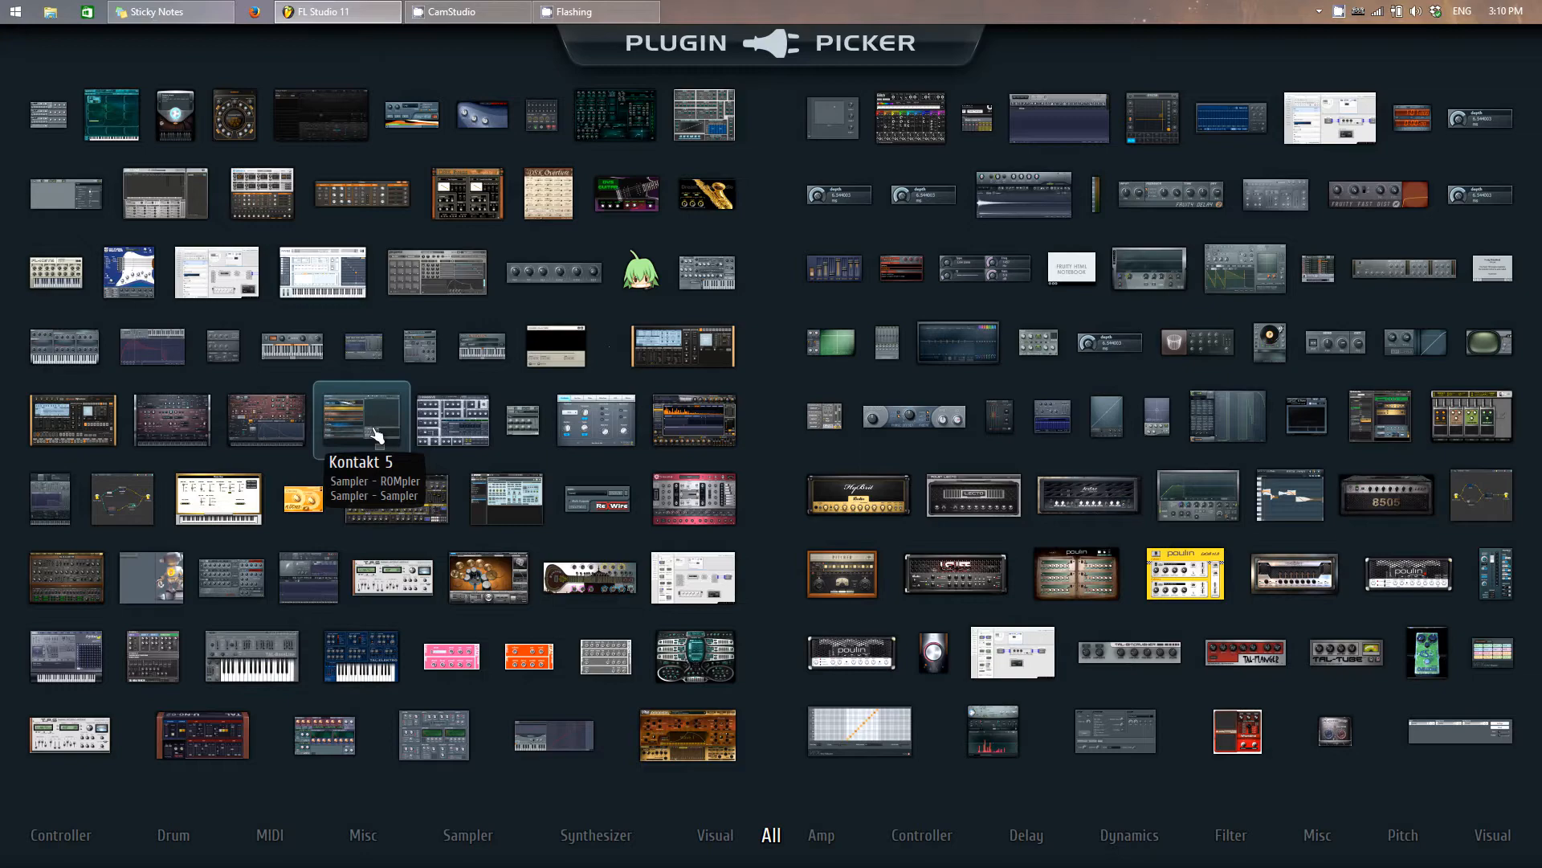
{"action": "left_click_drag", "start_coordinate": [374, 435], "coordinate": [641, 249]}
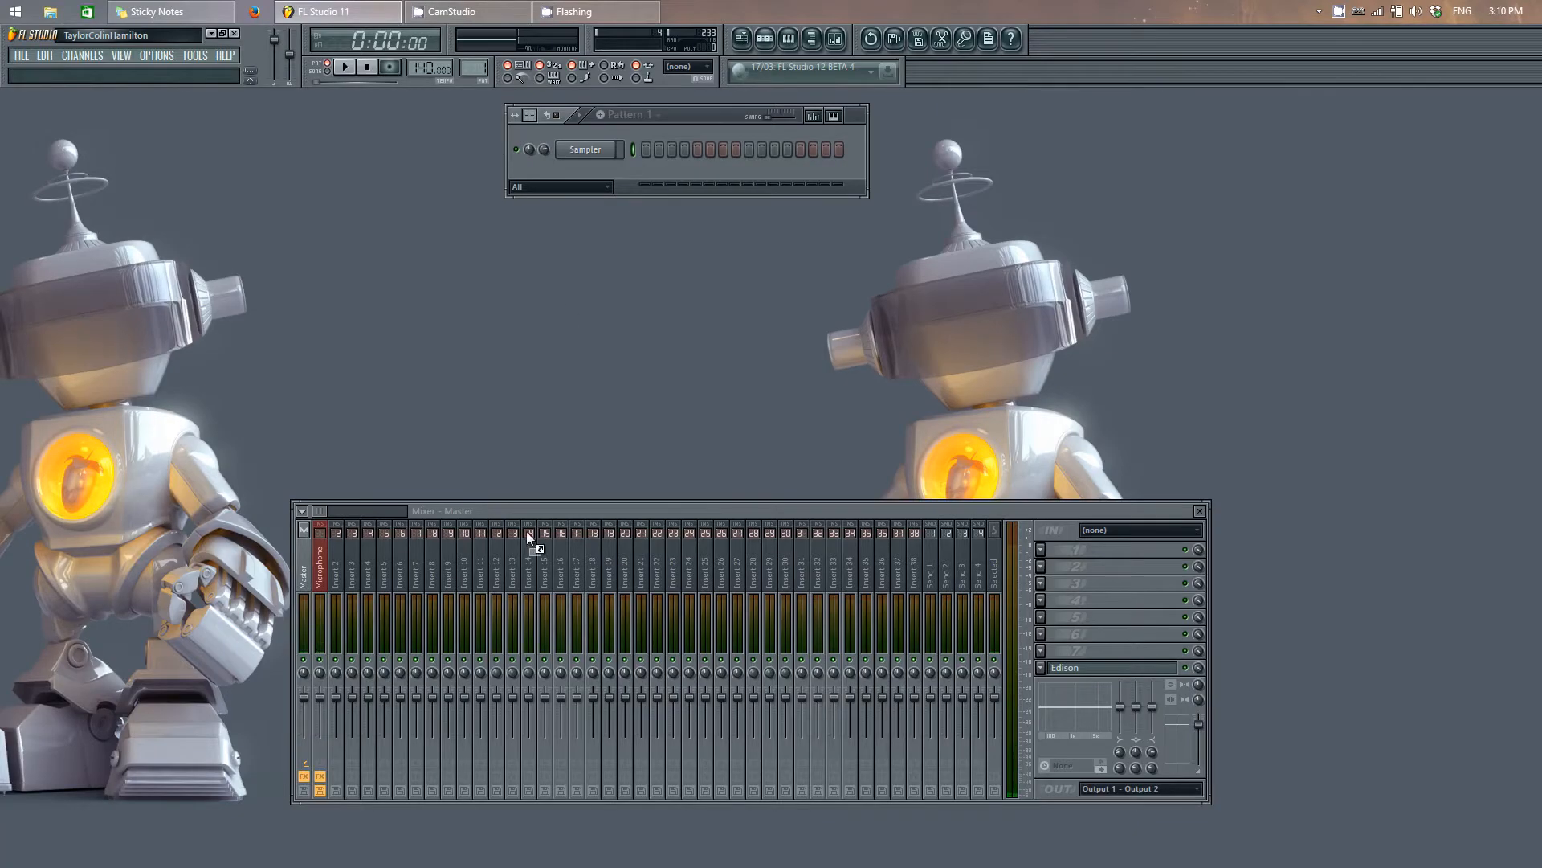
{"action": "left_click_drag", "start_coordinate": [471, 555], "coordinate": [467, 554]}
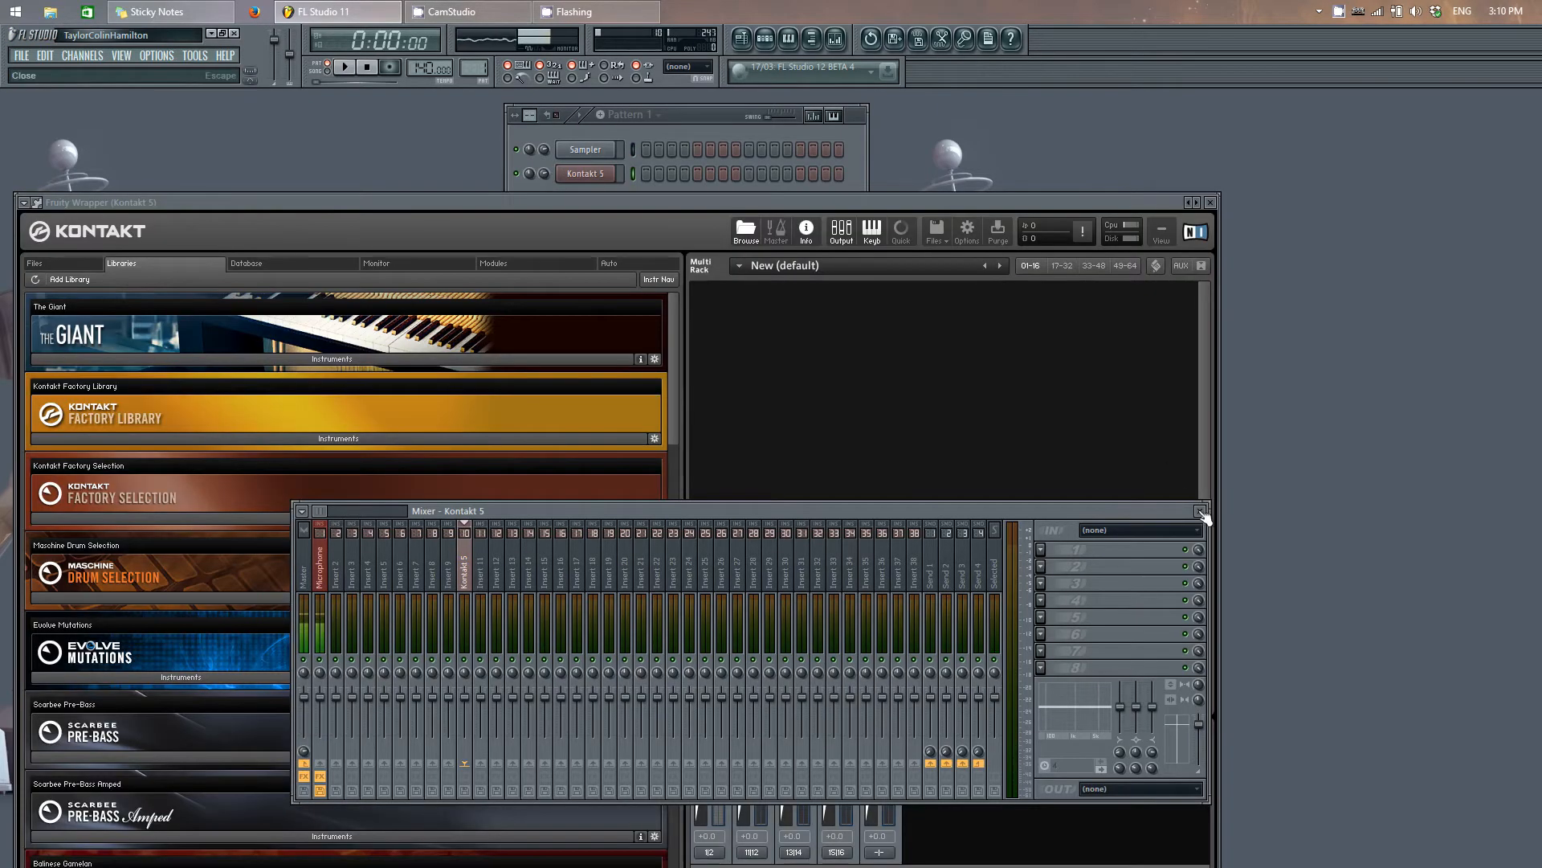
{"action": "left_click", "coordinate": [1200, 512]}
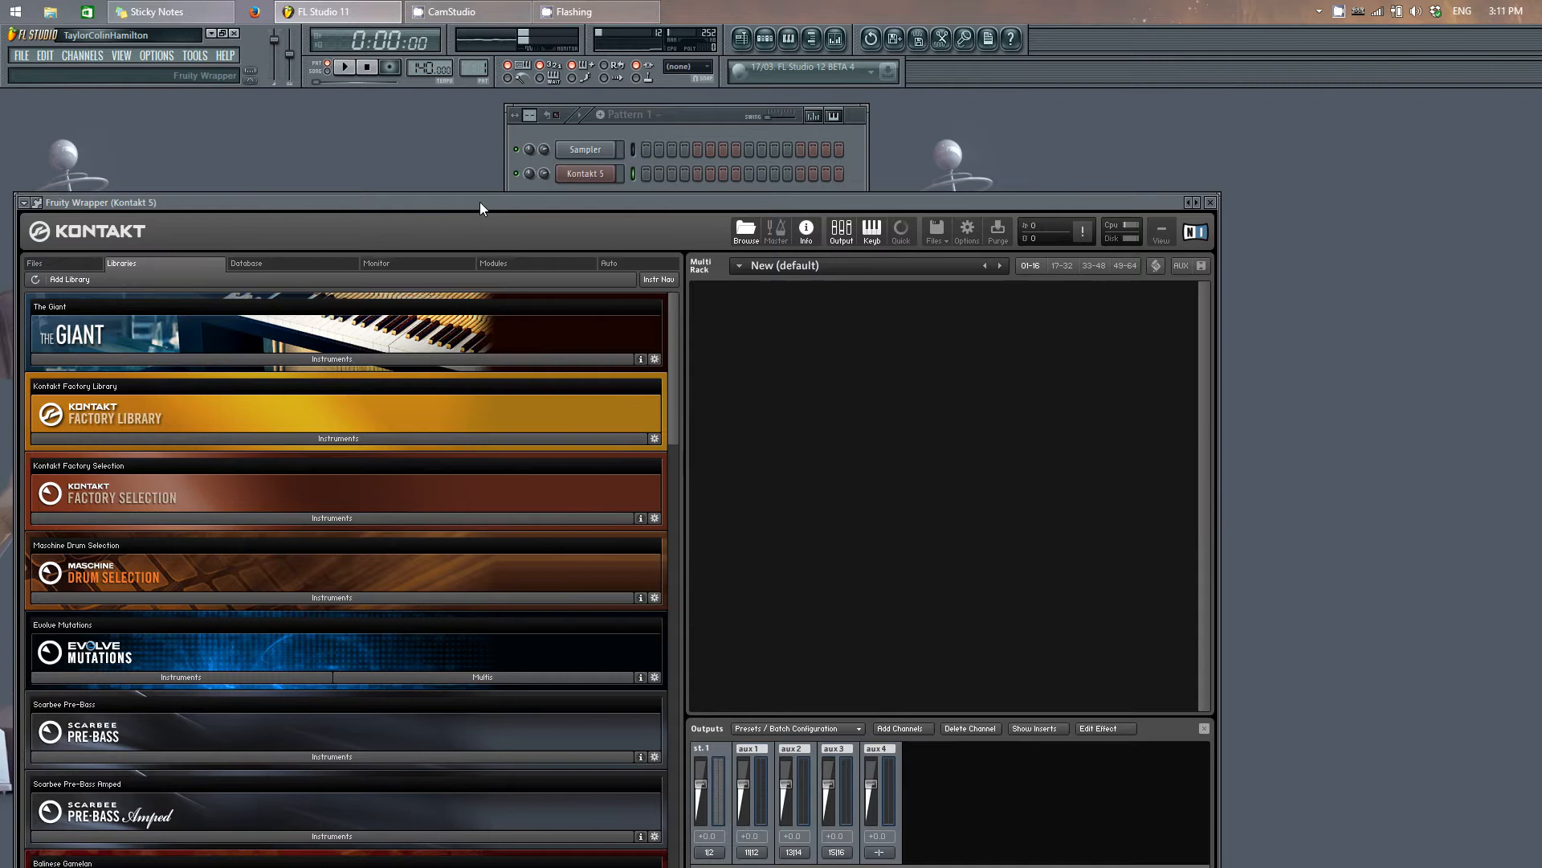
{"action": "left_click_drag", "start_coordinate": [466, 207], "coordinate": [700, 283]}
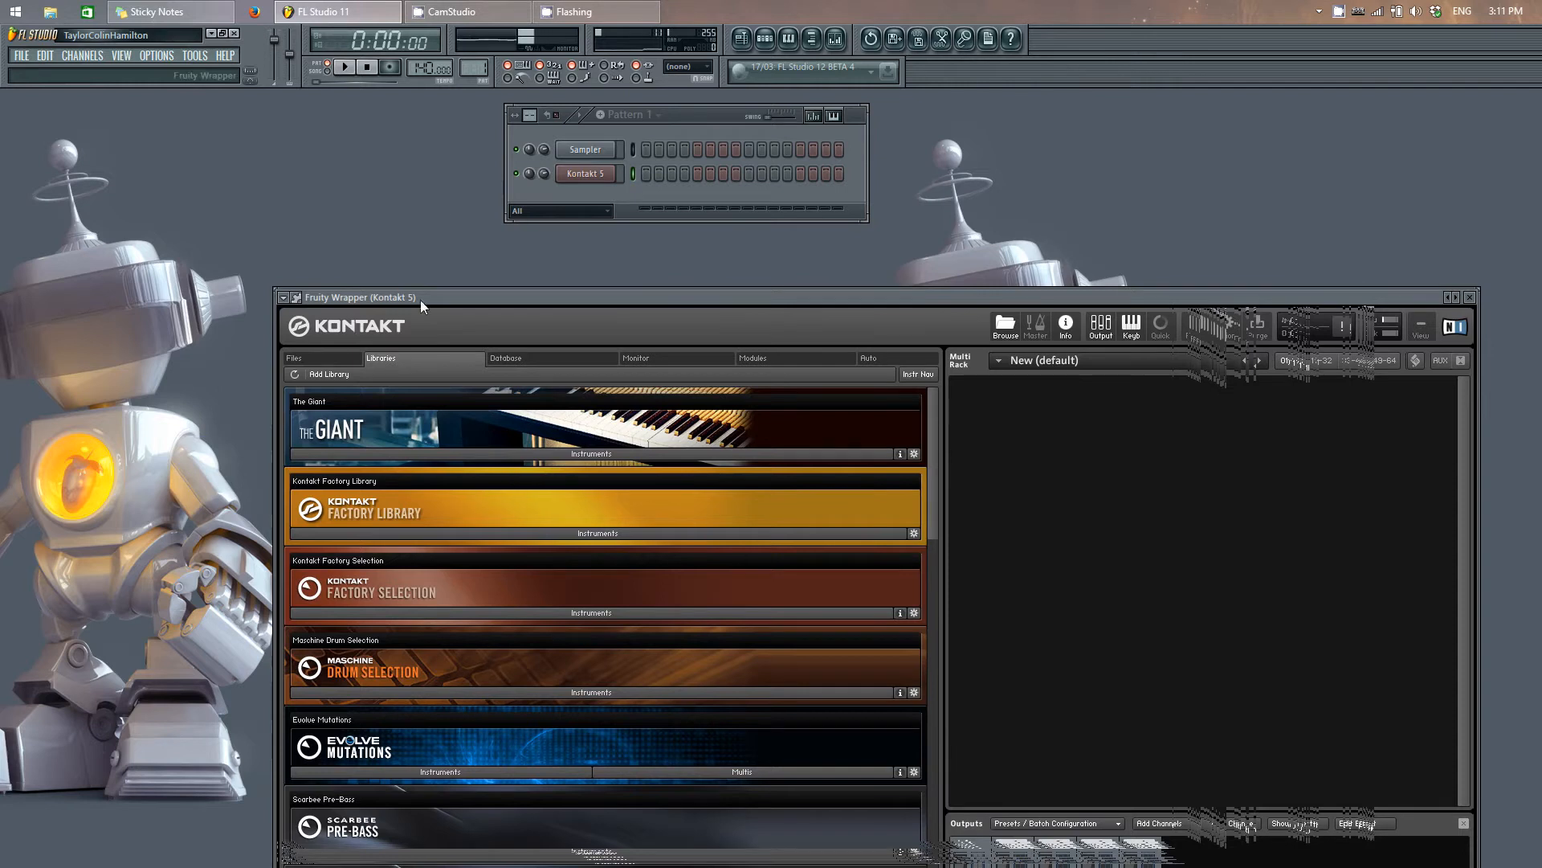
Step: Auto-map Kontakt 5's outputs in its wrapper processing settings, close the plugin window and show the mixer
{"action": "left_click", "coordinate": [302, 301]}
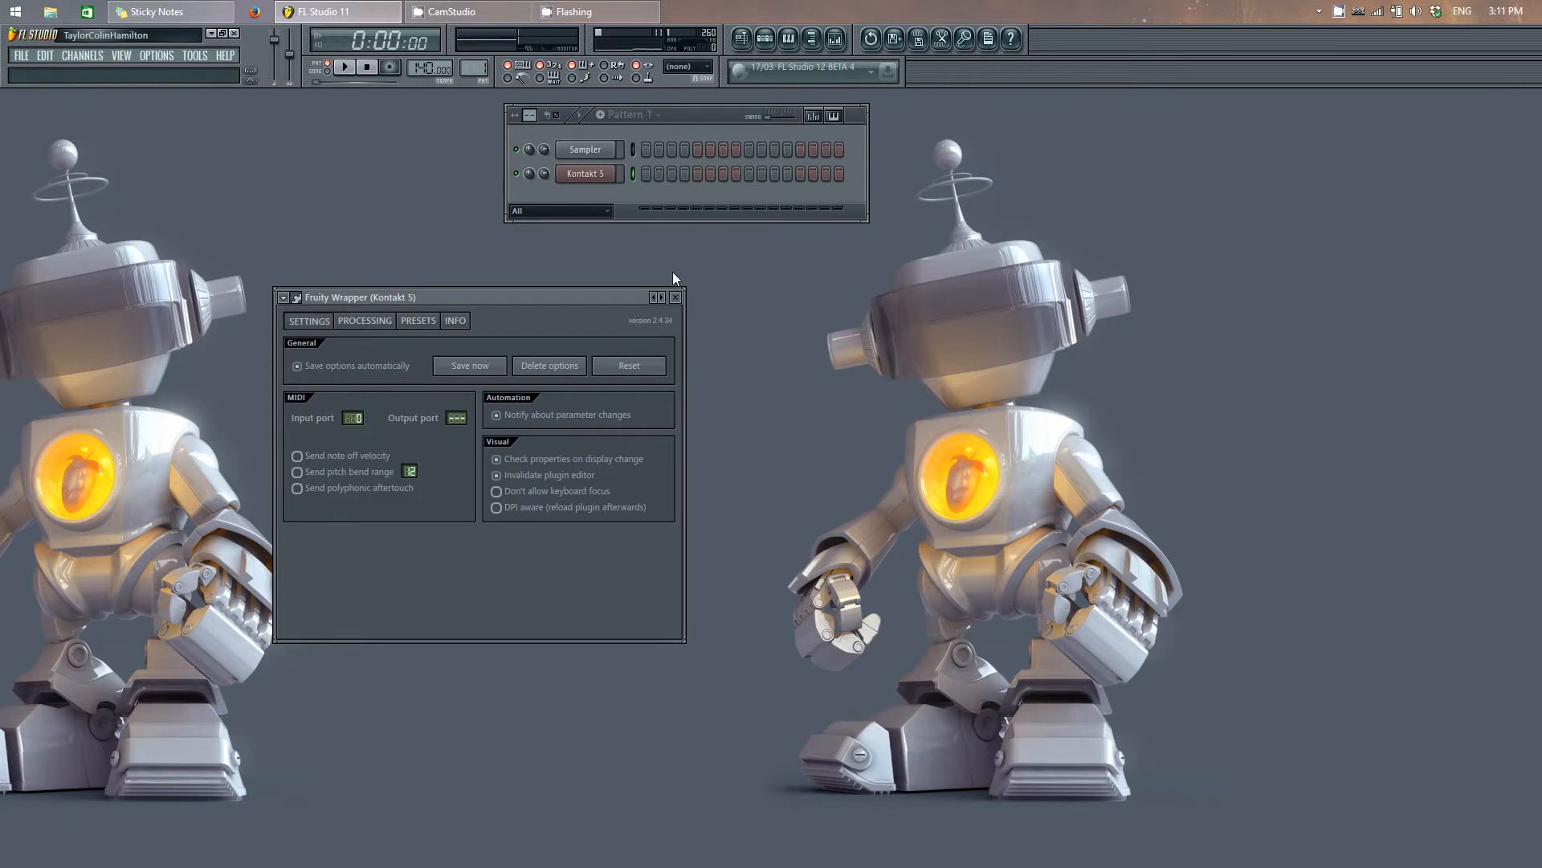
{"action": "left_click", "coordinate": [374, 321]}
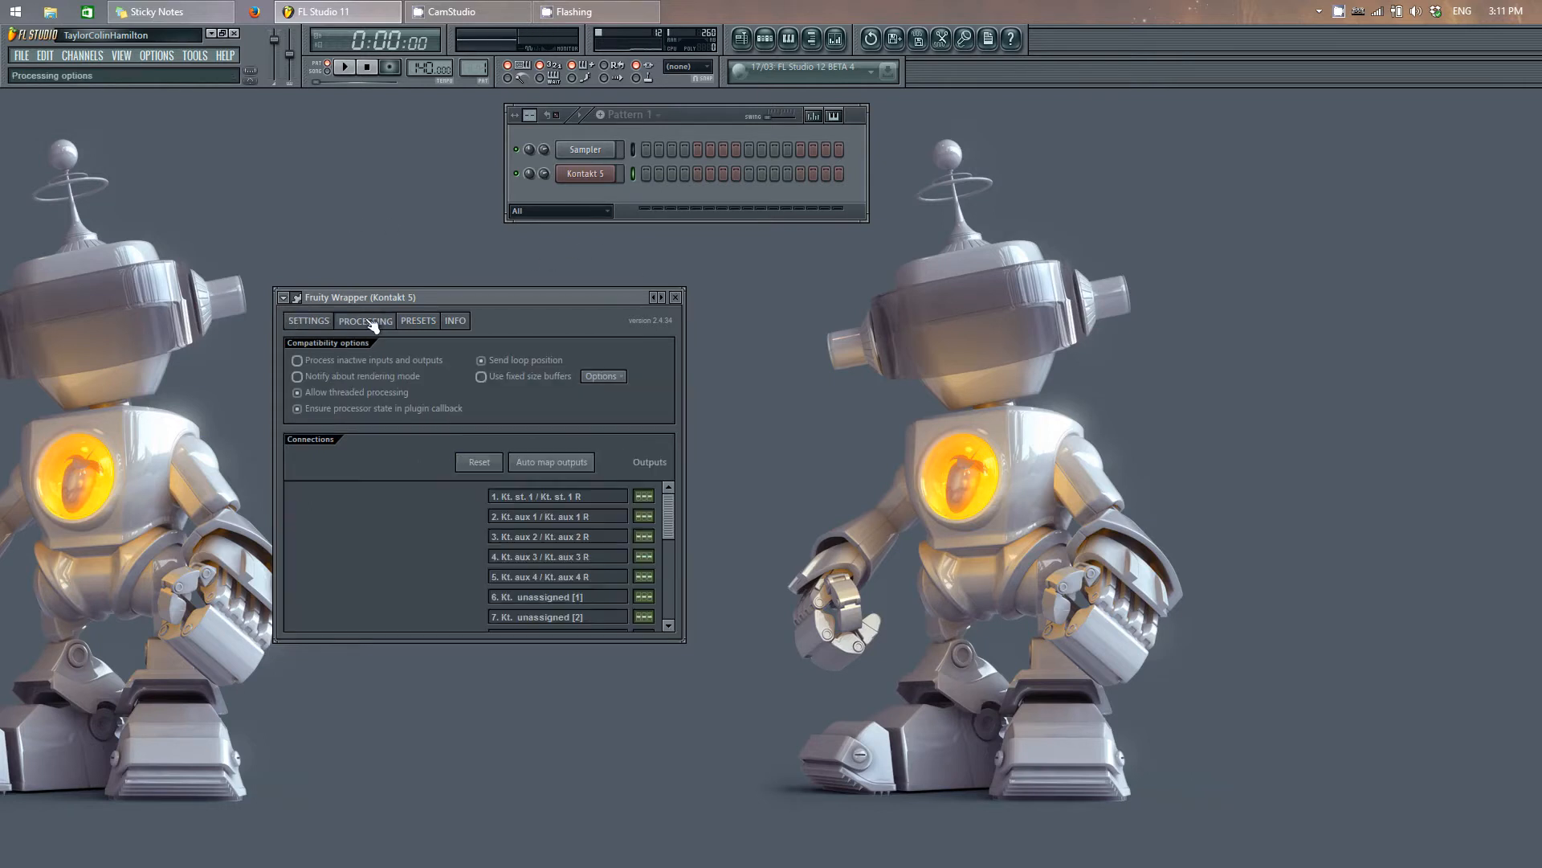
{"action": "left_click", "coordinate": [567, 465]}
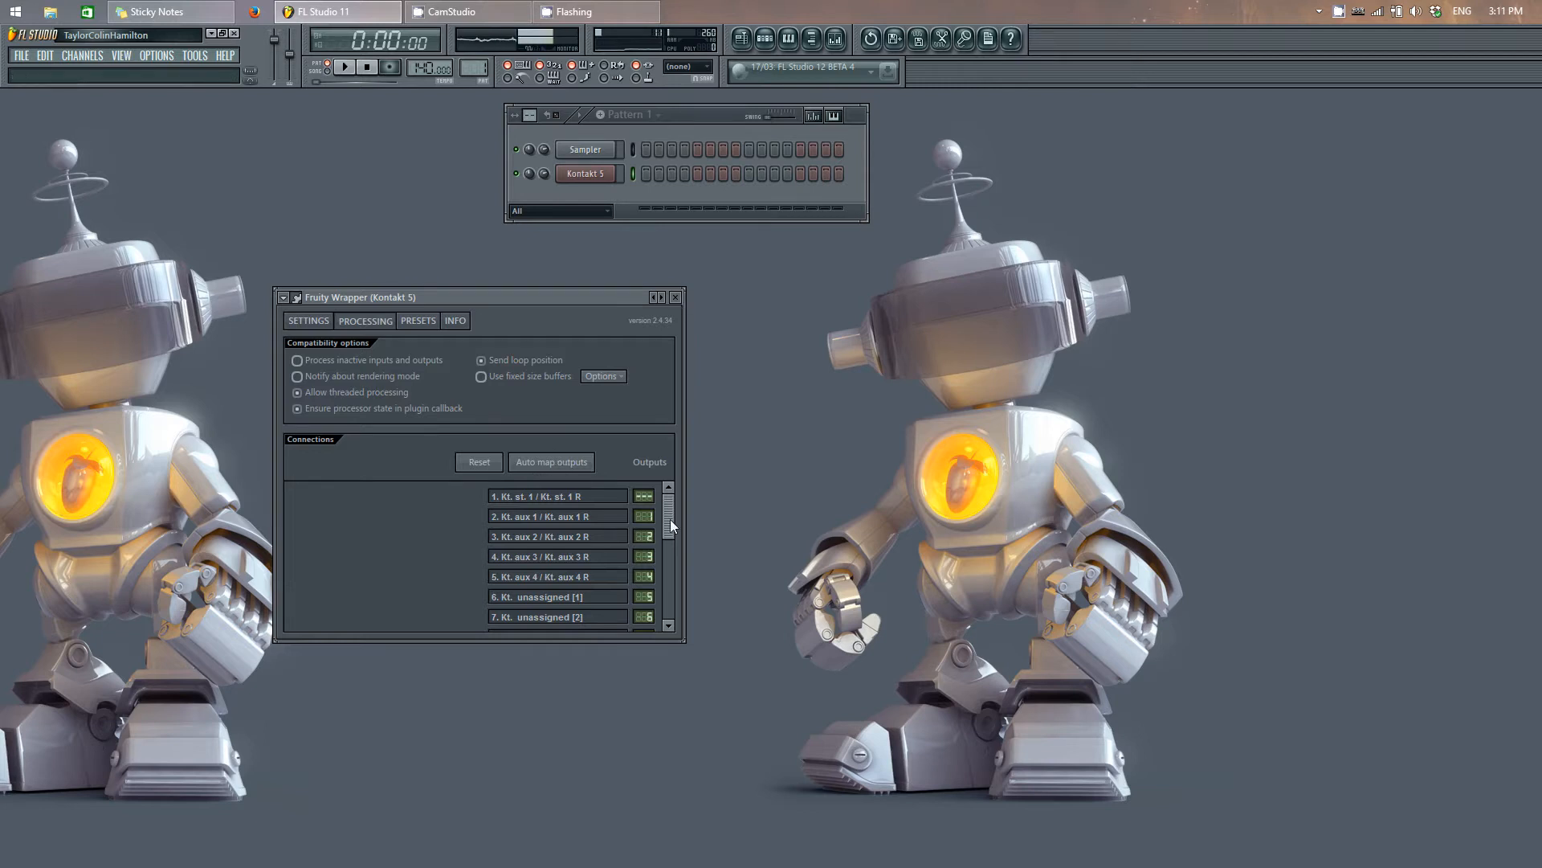
{"action": "left_click", "coordinate": [675, 298]}
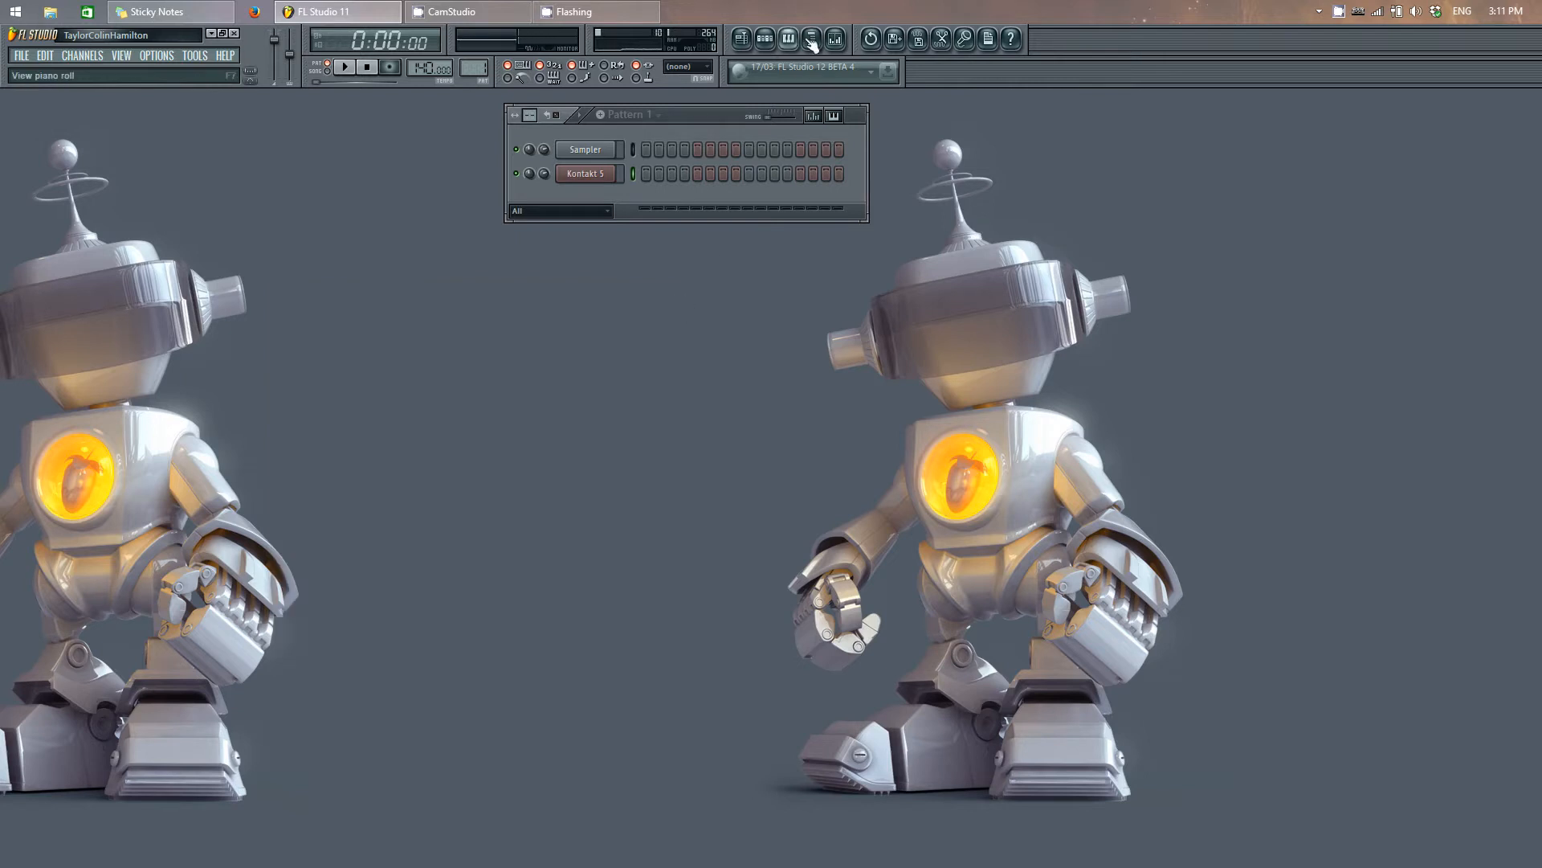
{"action": "left_click", "coordinate": [836, 38]}
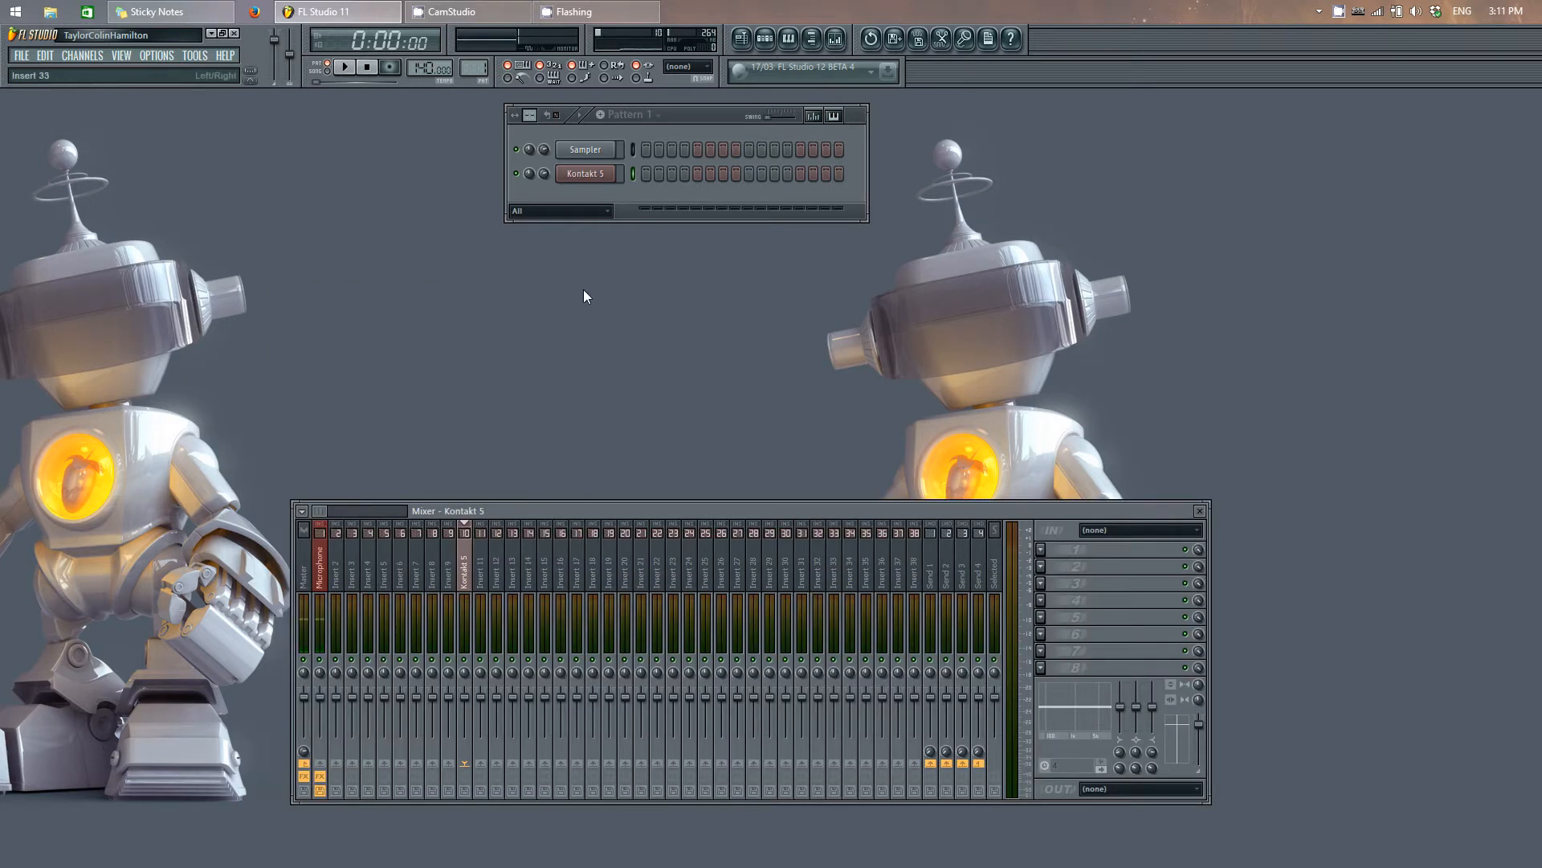
Step: Reopen Kontakt 5's instrument view and load The Giant.nki into the multi rack
{"action": "left_click", "coordinate": [585, 173]}
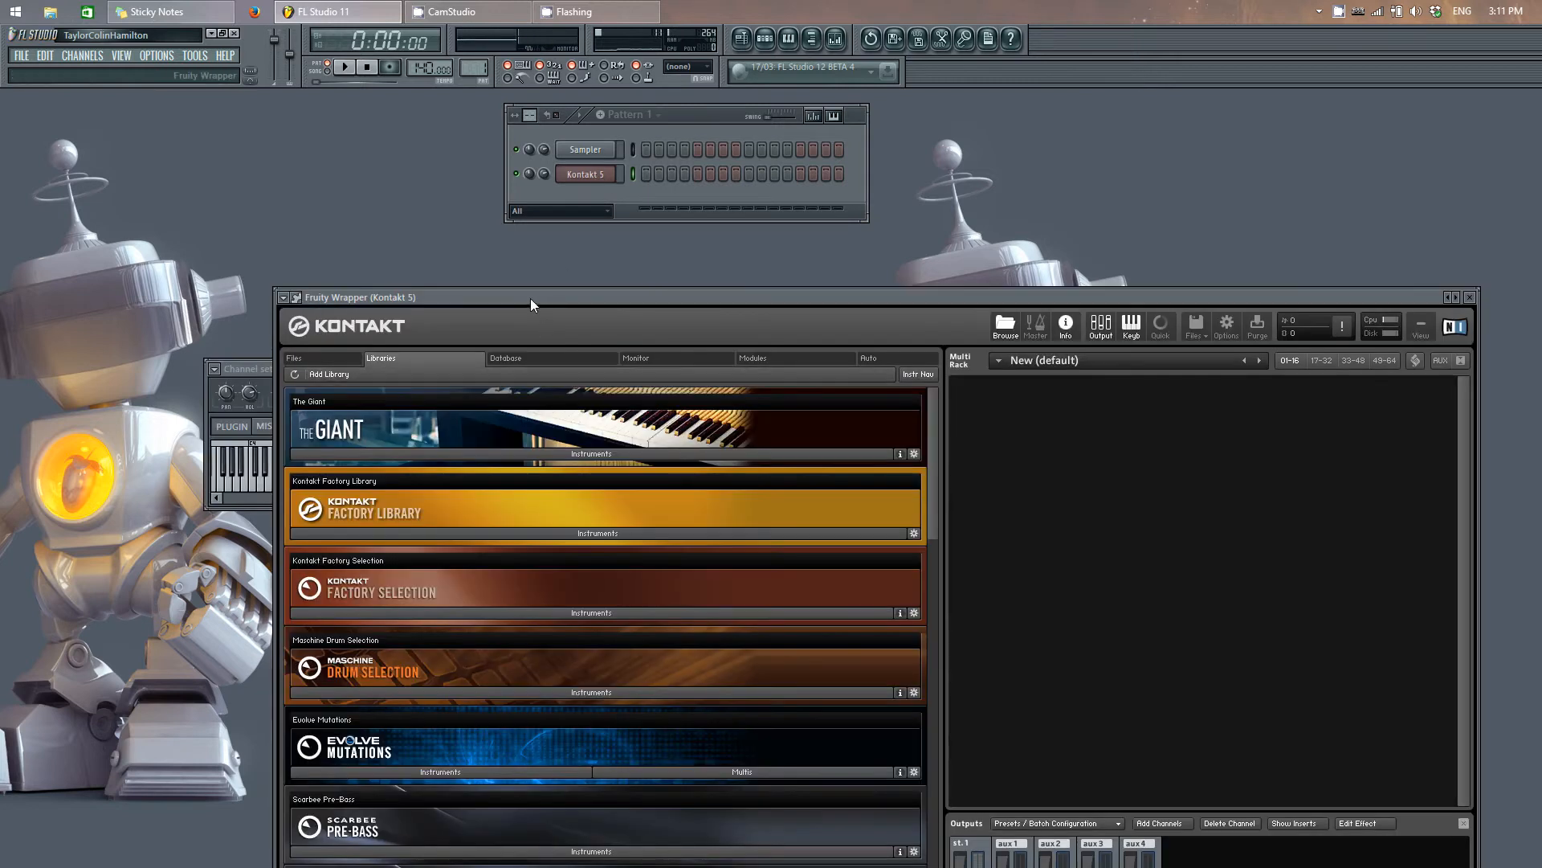
{"action": "left_click_drag", "start_coordinate": [530, 297], "coordinate": [442, 205]}
{"action": "left_click", "coordinate": [481, 362]}
{"action": "left_click_drag", "start_coordinate": [431, 397], "coordinate": [1068, 439]}
Step: Minimize The Giant in the rack and add Clavinet.nki from the Kontakt Factory Library's Electric Pianos
{"action": "left_click", "coordinate": [366, 472]}
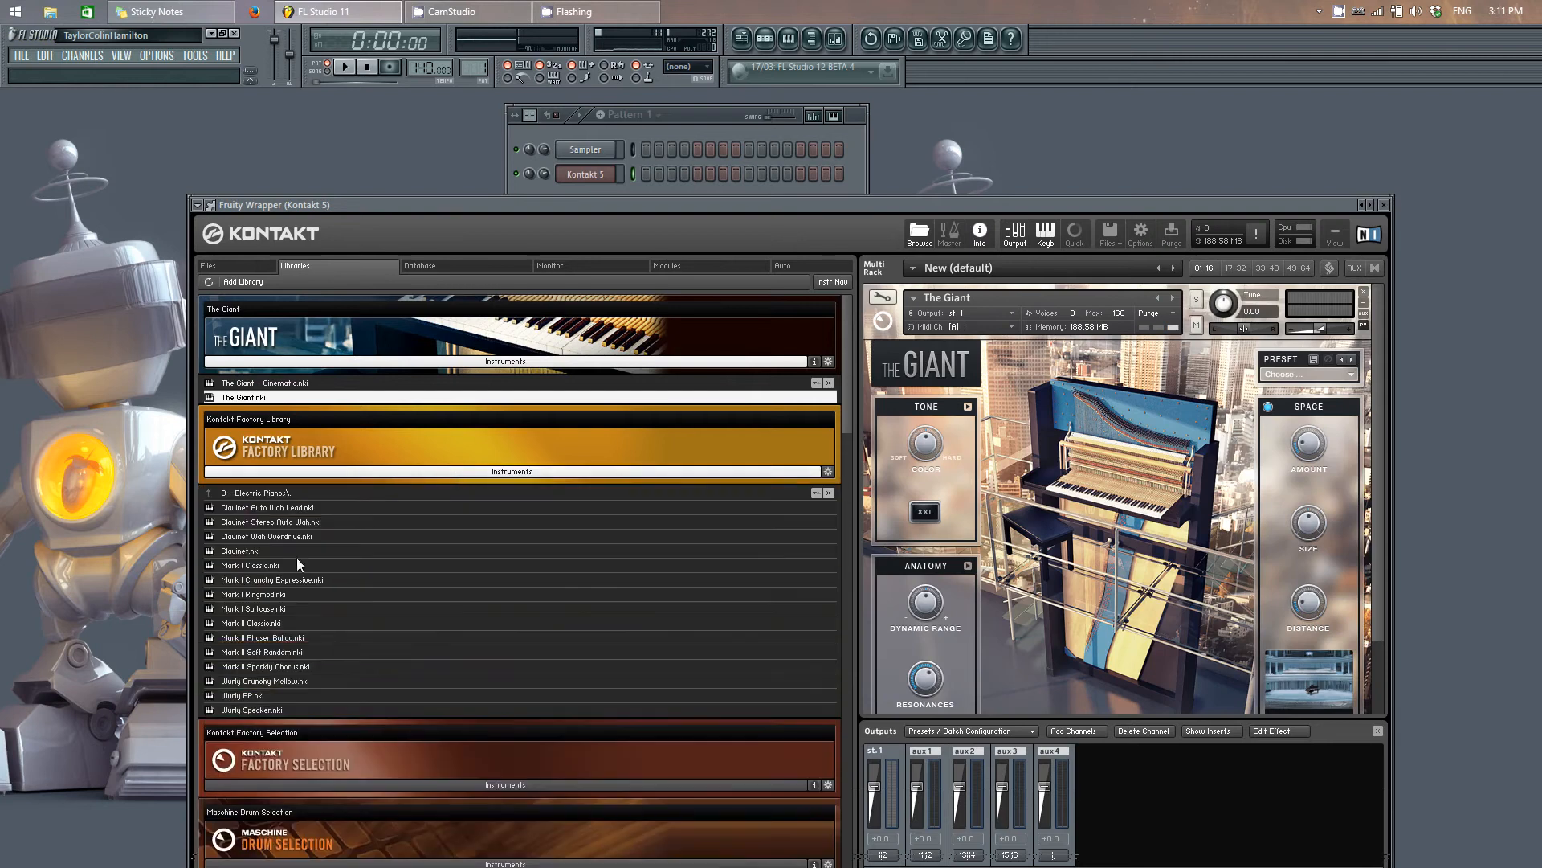
{"action": "left_click", "coordinate": [1364, 302]}
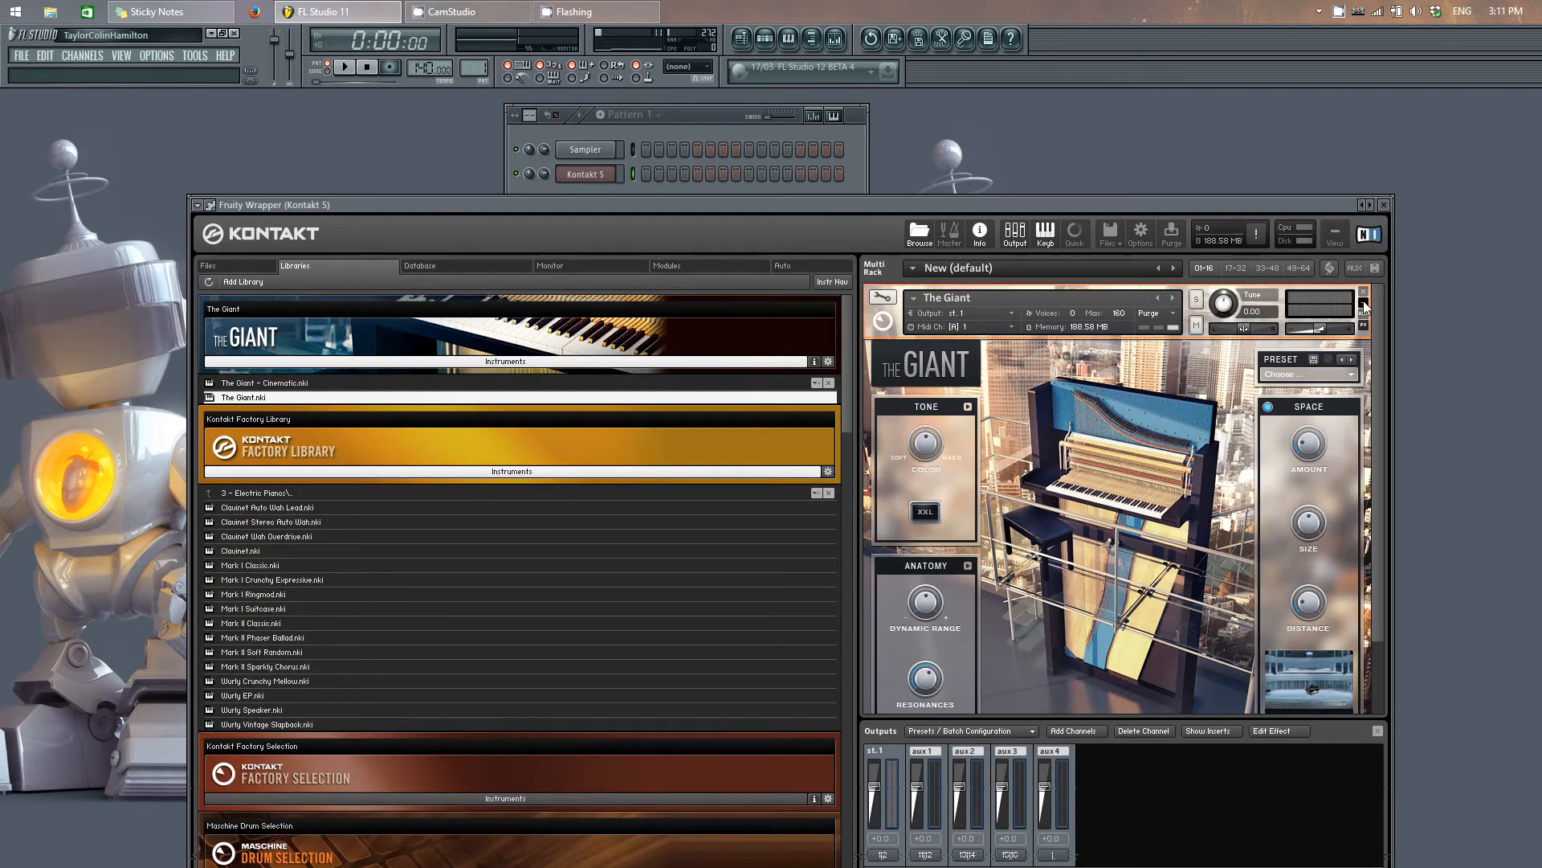
{"action": "left_click_drag", "start_coordinate": [249, 550], "coordinate": [923, 420]}
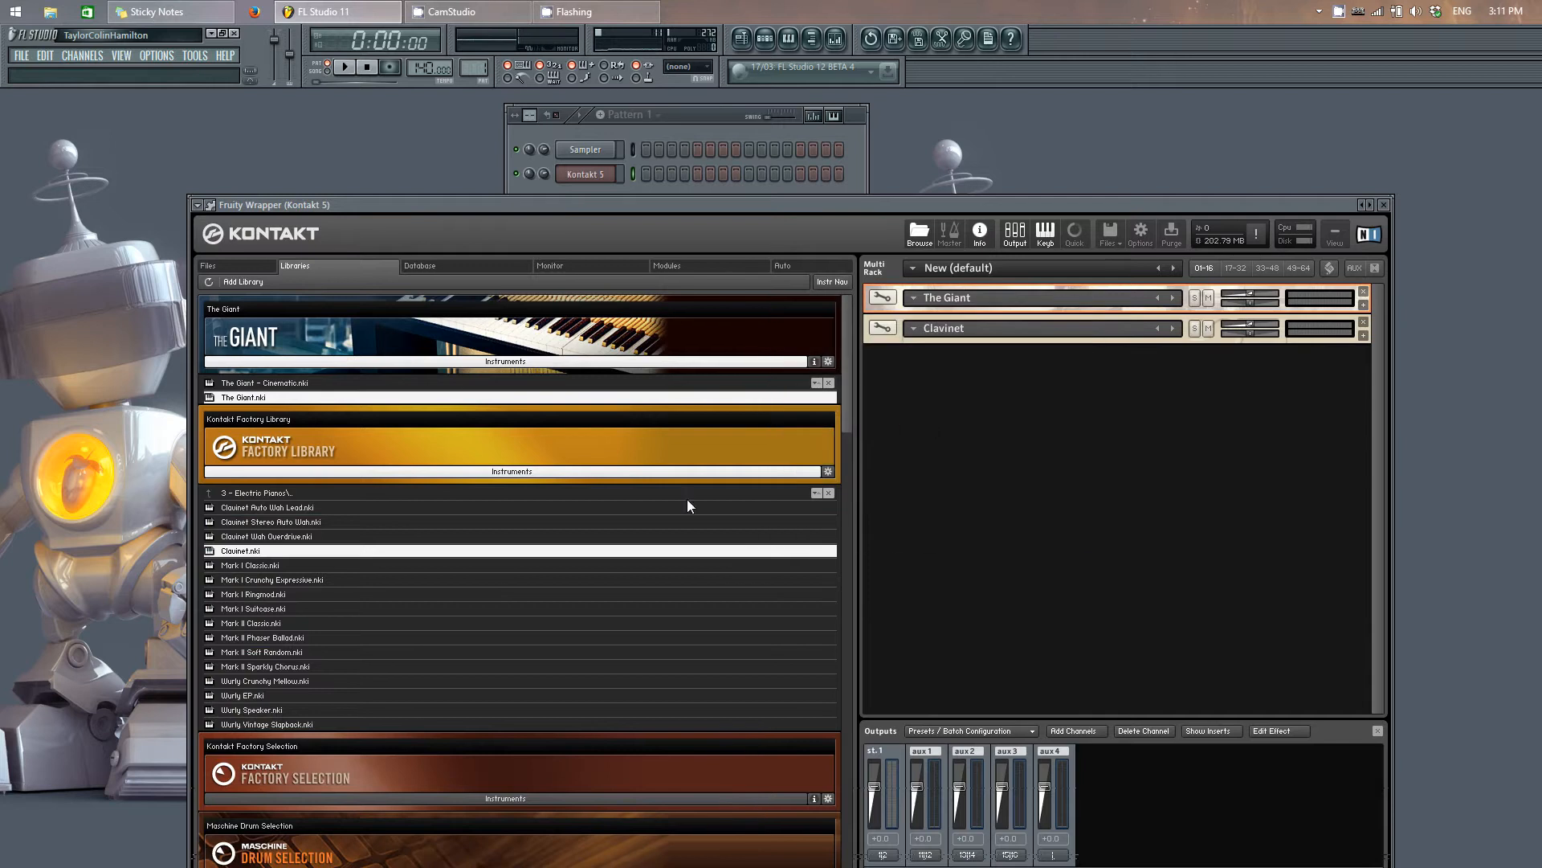
Step: Collapse the Factory Library list and add Scarbee Pre-Bass.nki below Clavinet in the multi rack
{"action": "left_click", "coordinate": [362, 473]}
{"action": "scroll", "coordinate": [334, 663], "scroll_direction": "down", "scroll_amount": 1}
{"action": "scroll", "coordinate": [334, 663], "scroll_direction": "down", "scroll_amount": 4}
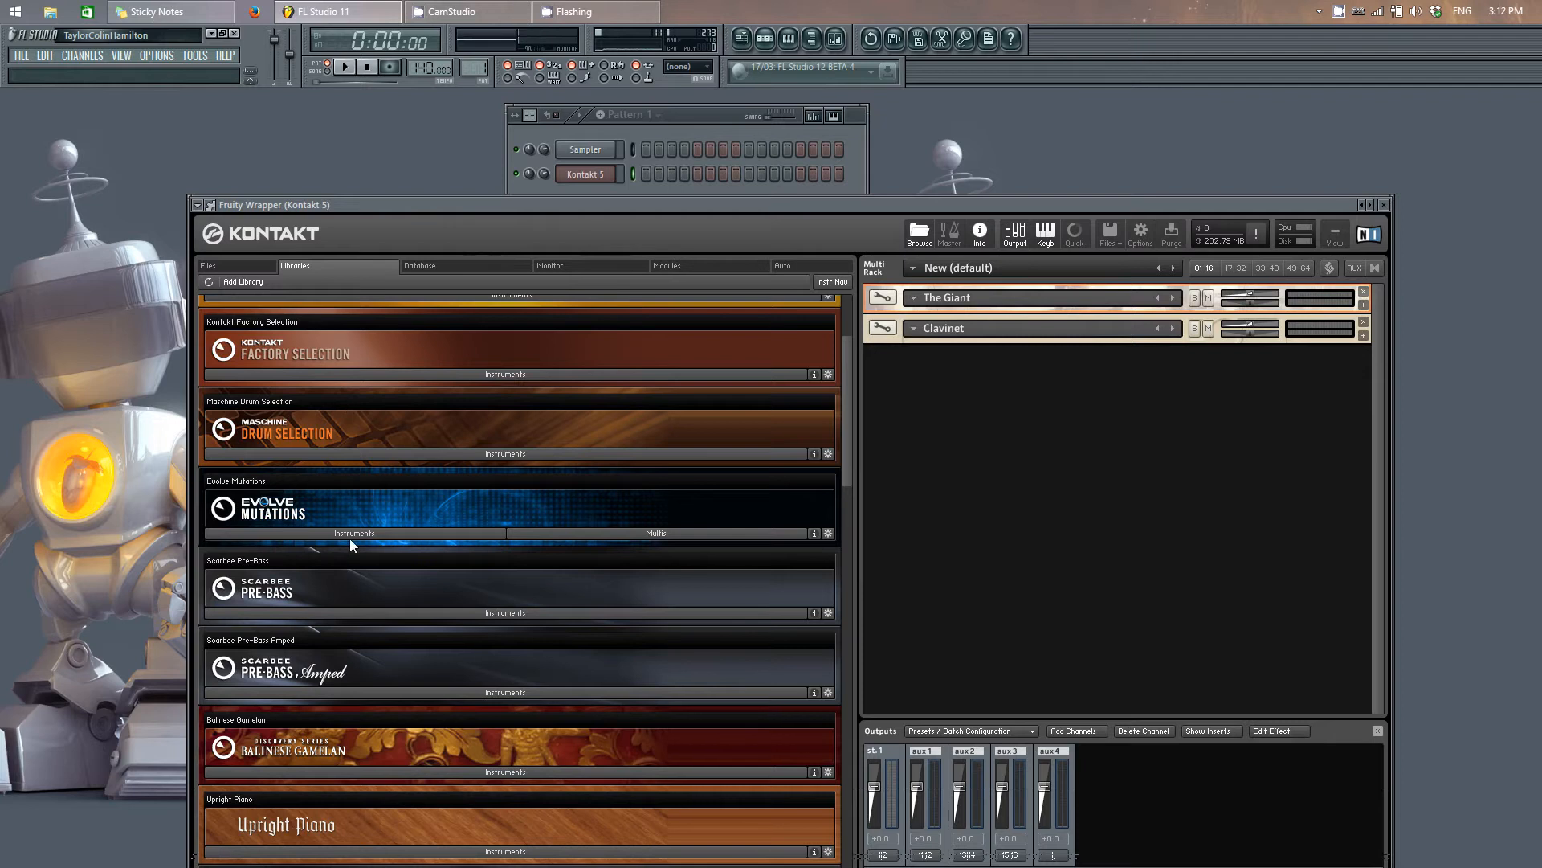
{"action": "left_click", "coordinate": [340, 612]}
{"action": "left_click_drag", "start_coordinate": [294, 634], "coordinate": [1010, 455]}
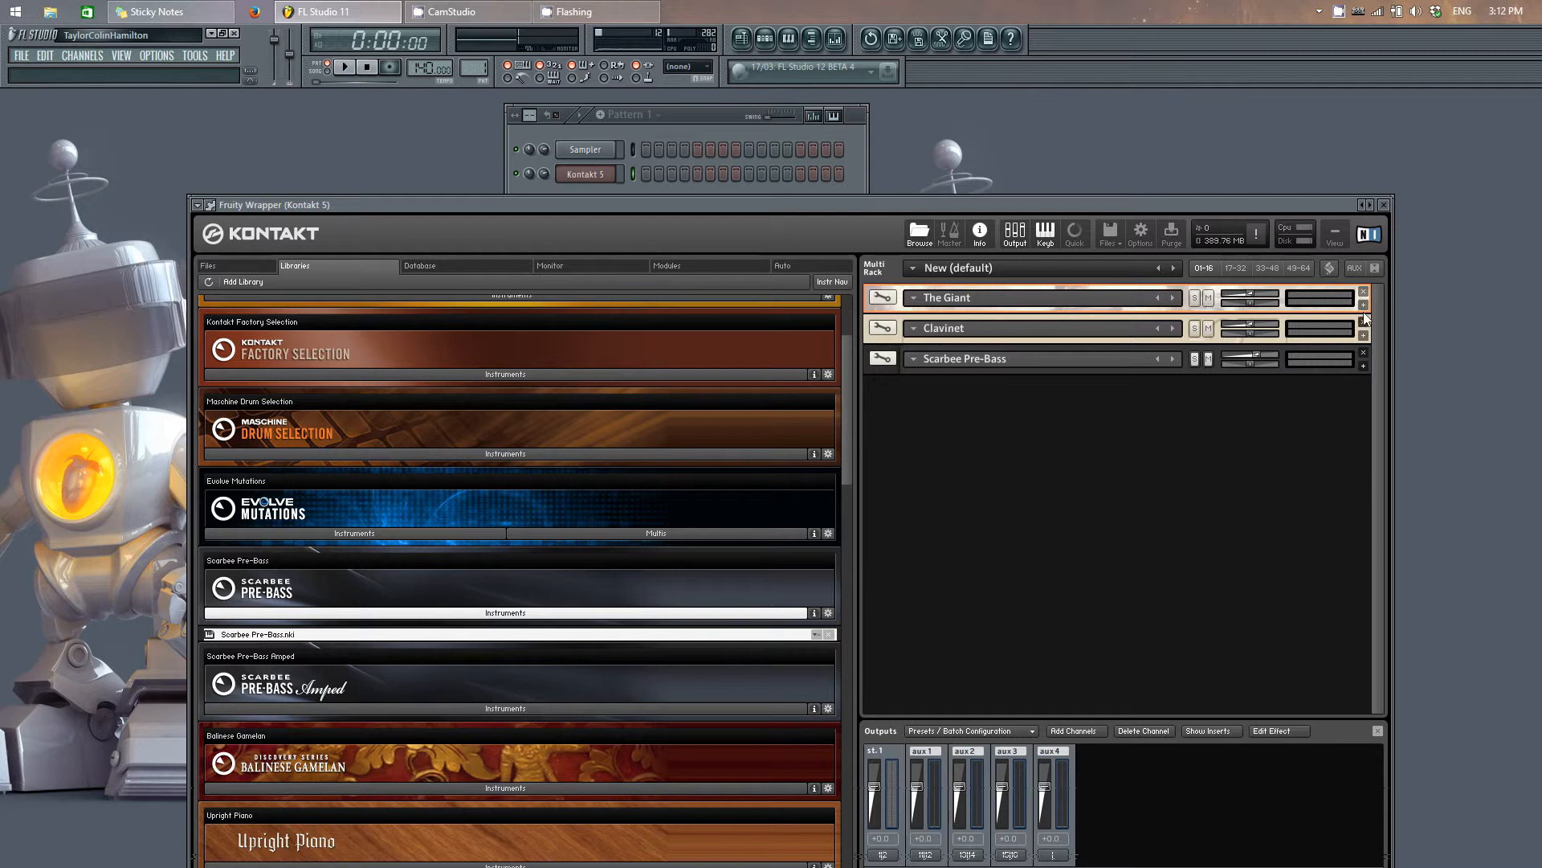
Step: Expand the Scarbee Pre-Bass, Clavinet and The Giant instruments in the multi rack
{"action": "left_click", "coordinate": [1363, 365]}
{"action": "left_click", "coordinate": [1364, 335]}
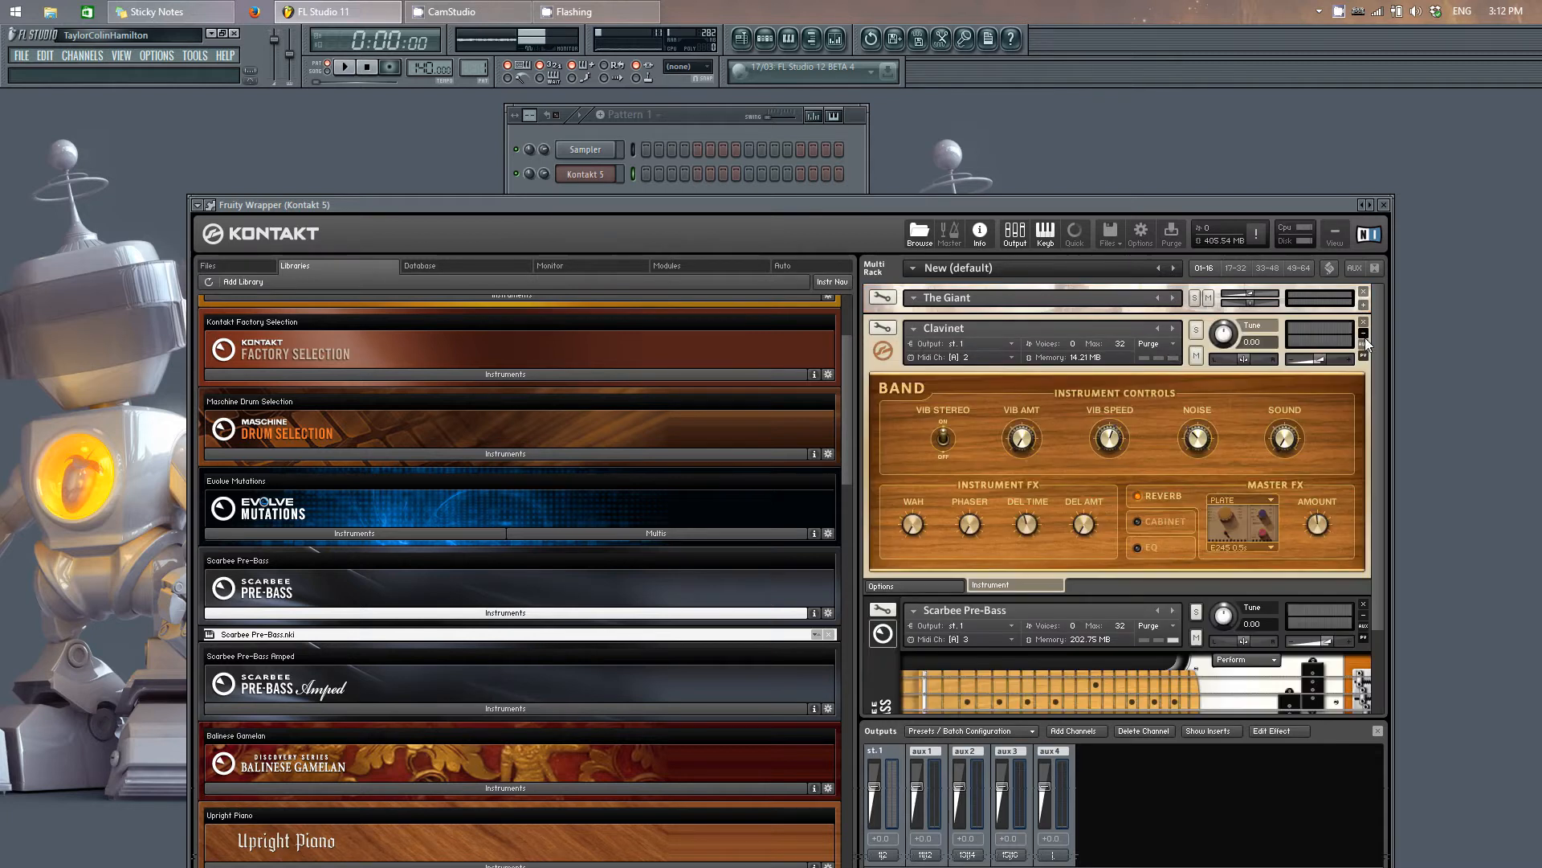
{"action": "left_click", "coordinate": [1363, 305]}
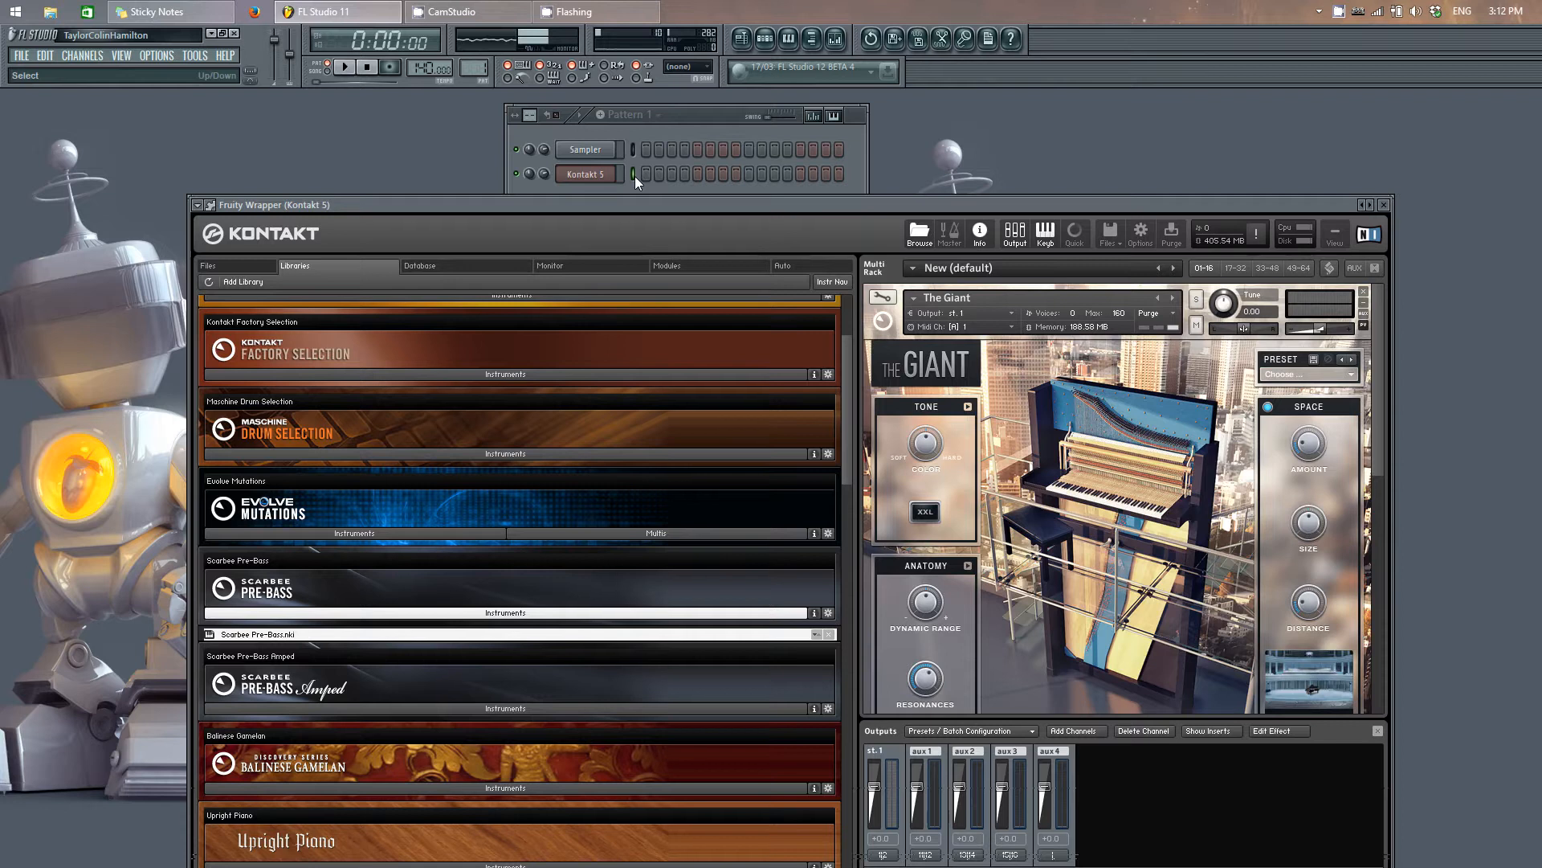
Step: Open the Kontakt 5 channel's piano roll and place C5, D#5 and C#5 notes in the first bar
{"action": "right_click", "coordinate": [610, 176]}
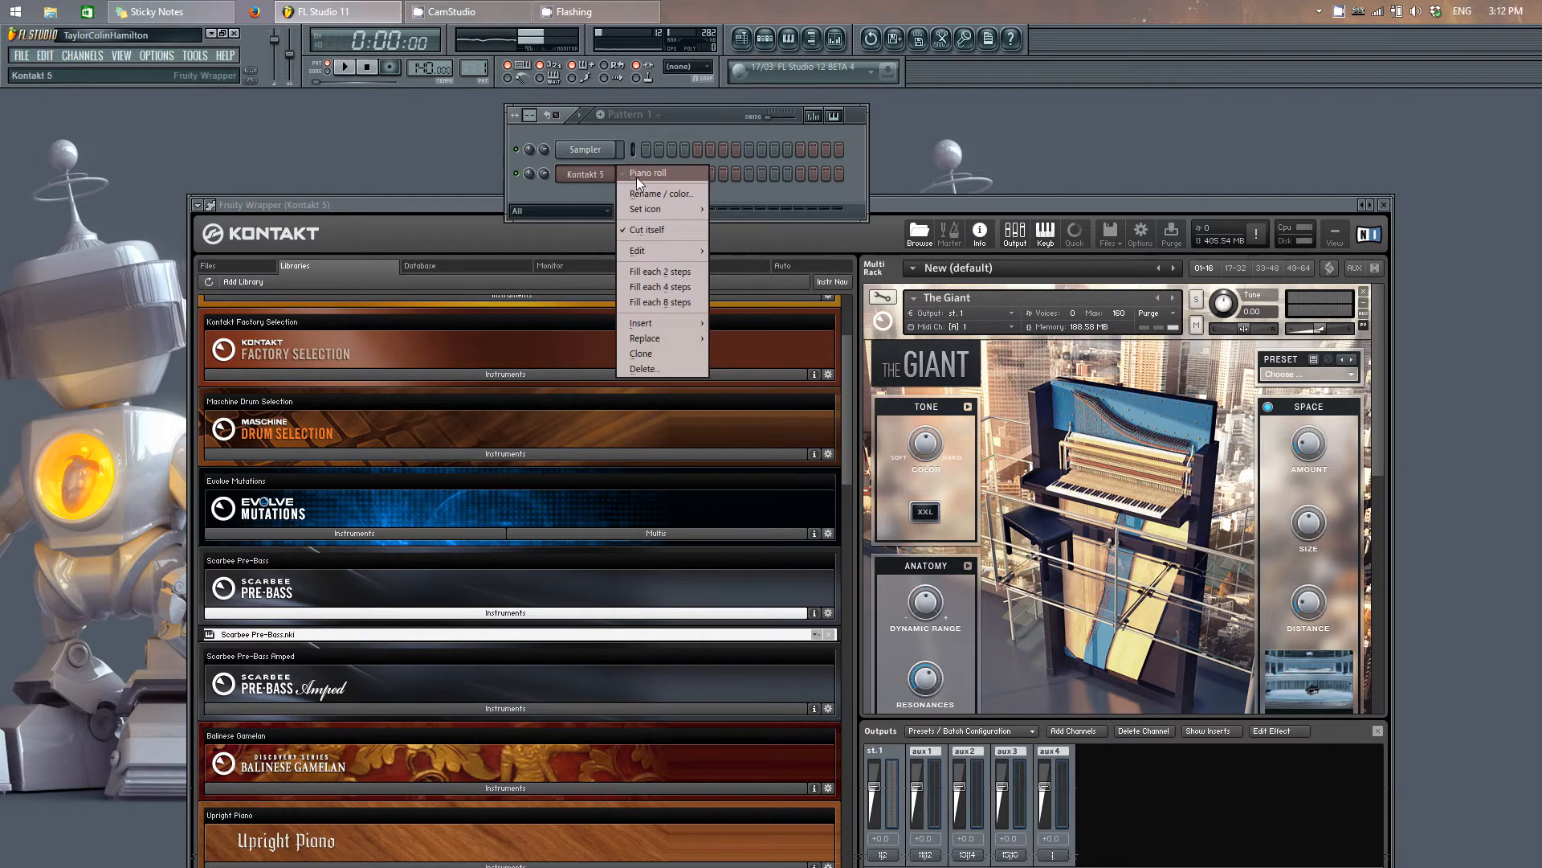
{"action": "left_click", "coordinate": [636, 175]}
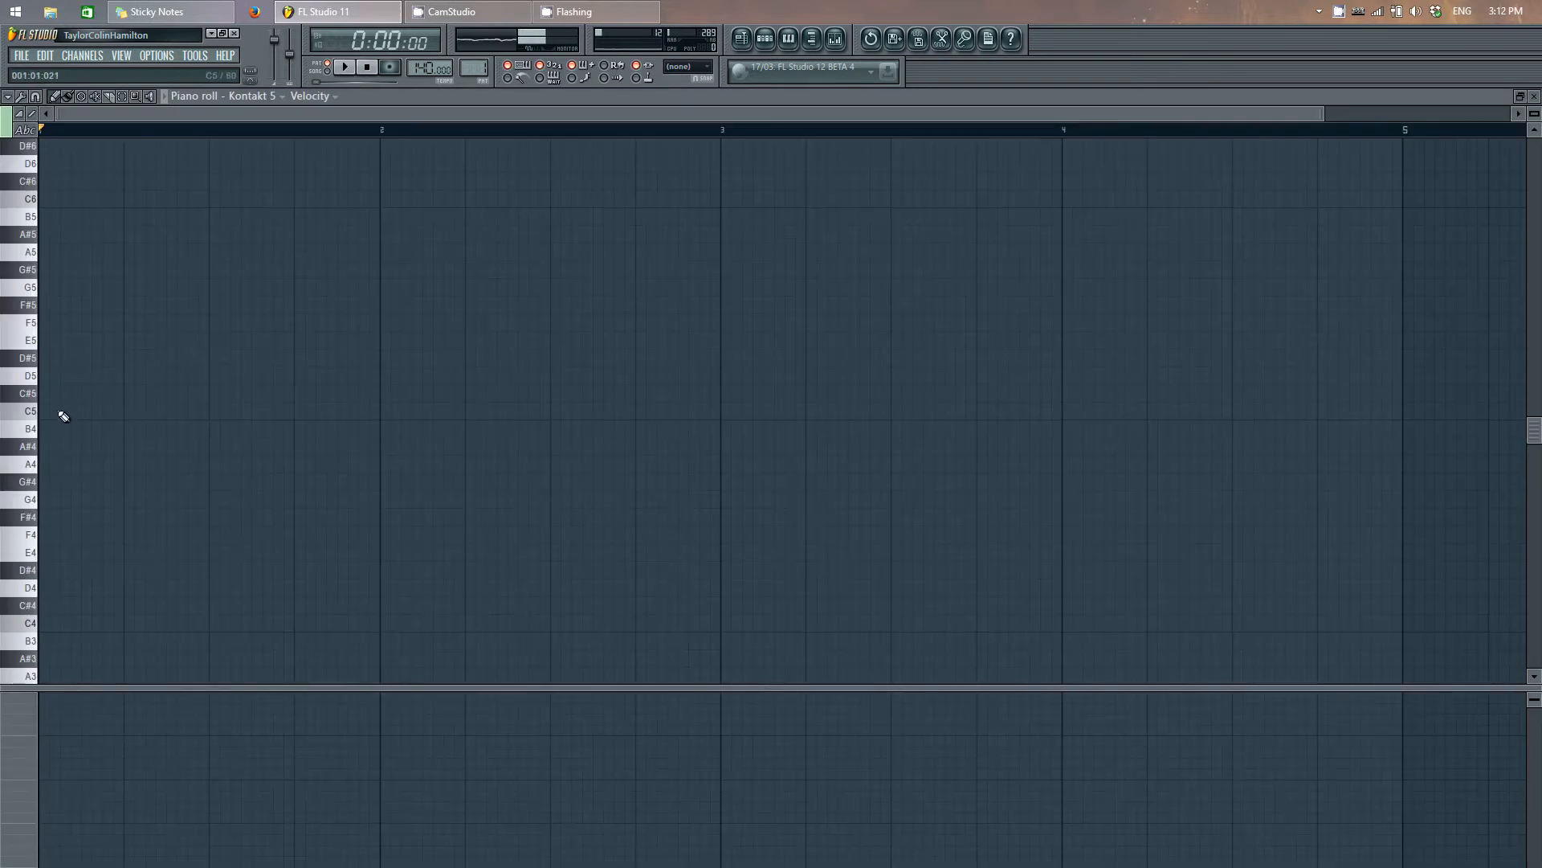
{"action": "left_click", "coordinate": [66, 411]}
{"action": "left_click", "coordinate": [155, 358]}
{"action": "left_click", "coordinate": [193, 393]}
Step: Play the three-note pattern, stop playback and close the piano roll
{"action": "left_click", "coordinate": [346, 68]}
{"action": "left_click", "coordinate": [367, 69]}
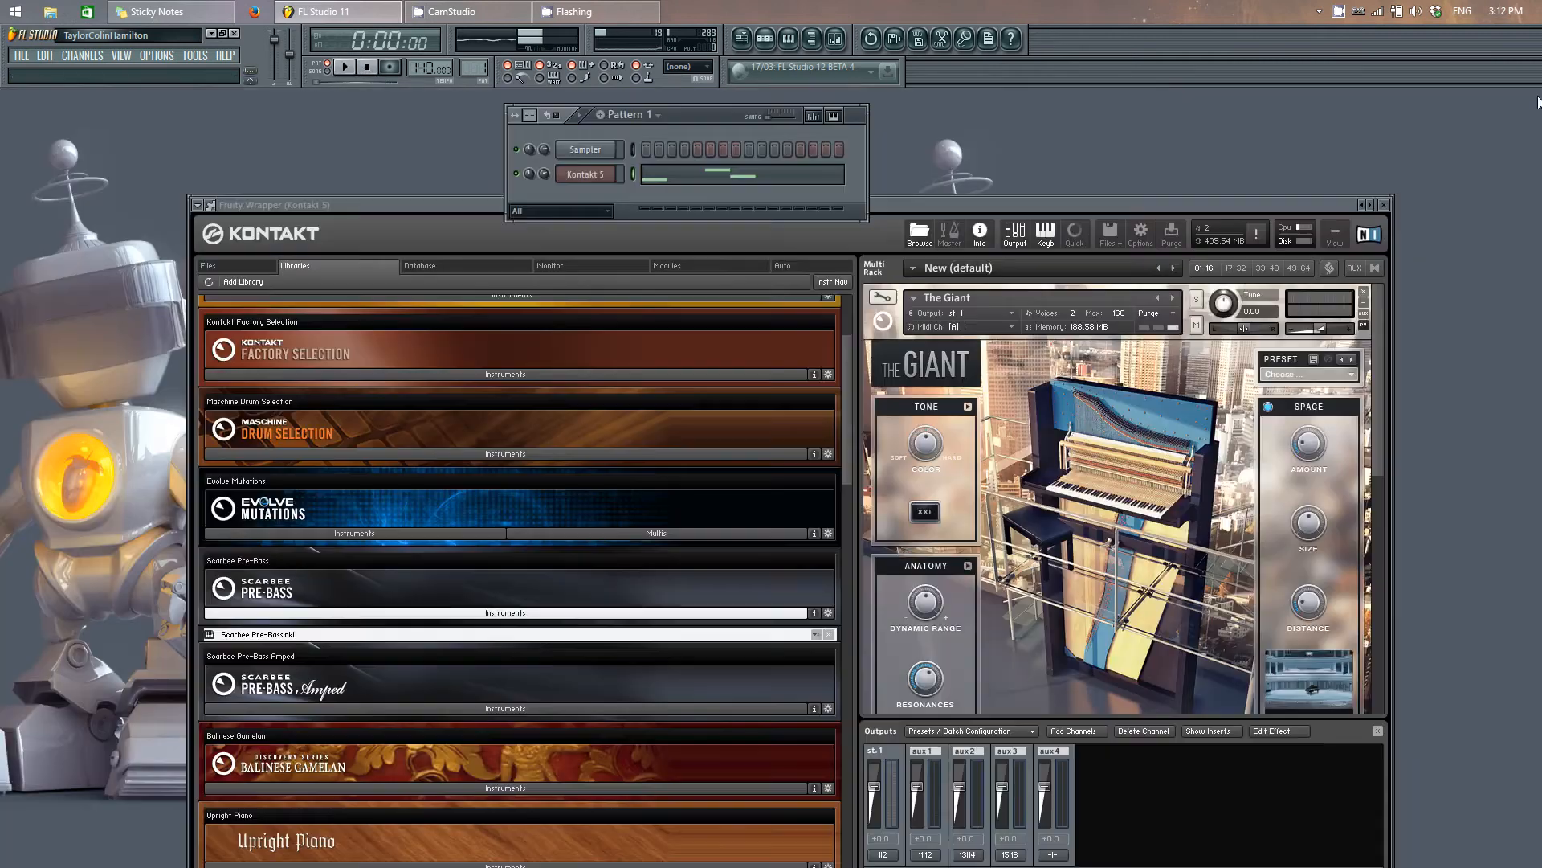
{"action": "left_click", "coordinate": [1534, 95]}
Step: Review the MIDI channel assigned to each rack instrument in Kontakt 5 and close the plugin window
{"action": "left_click_drag", "start_coordinate": [939, 204], "coordinate": [927, 122]}
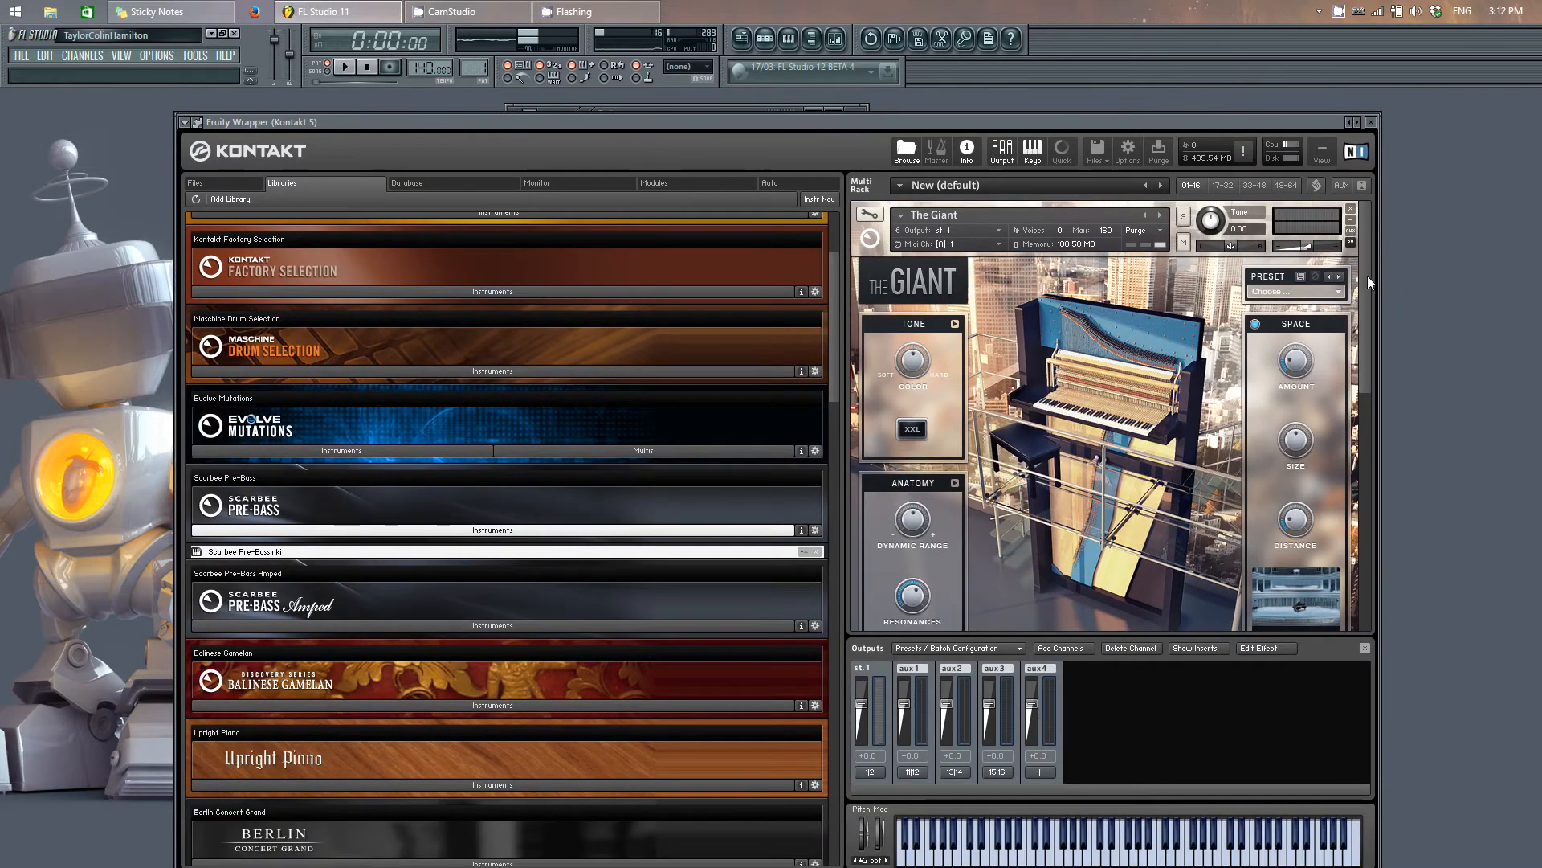
{"action": "scroll", "coordinate": [985, 408], "scroll_direction": "down", "scroll_amount": 5}
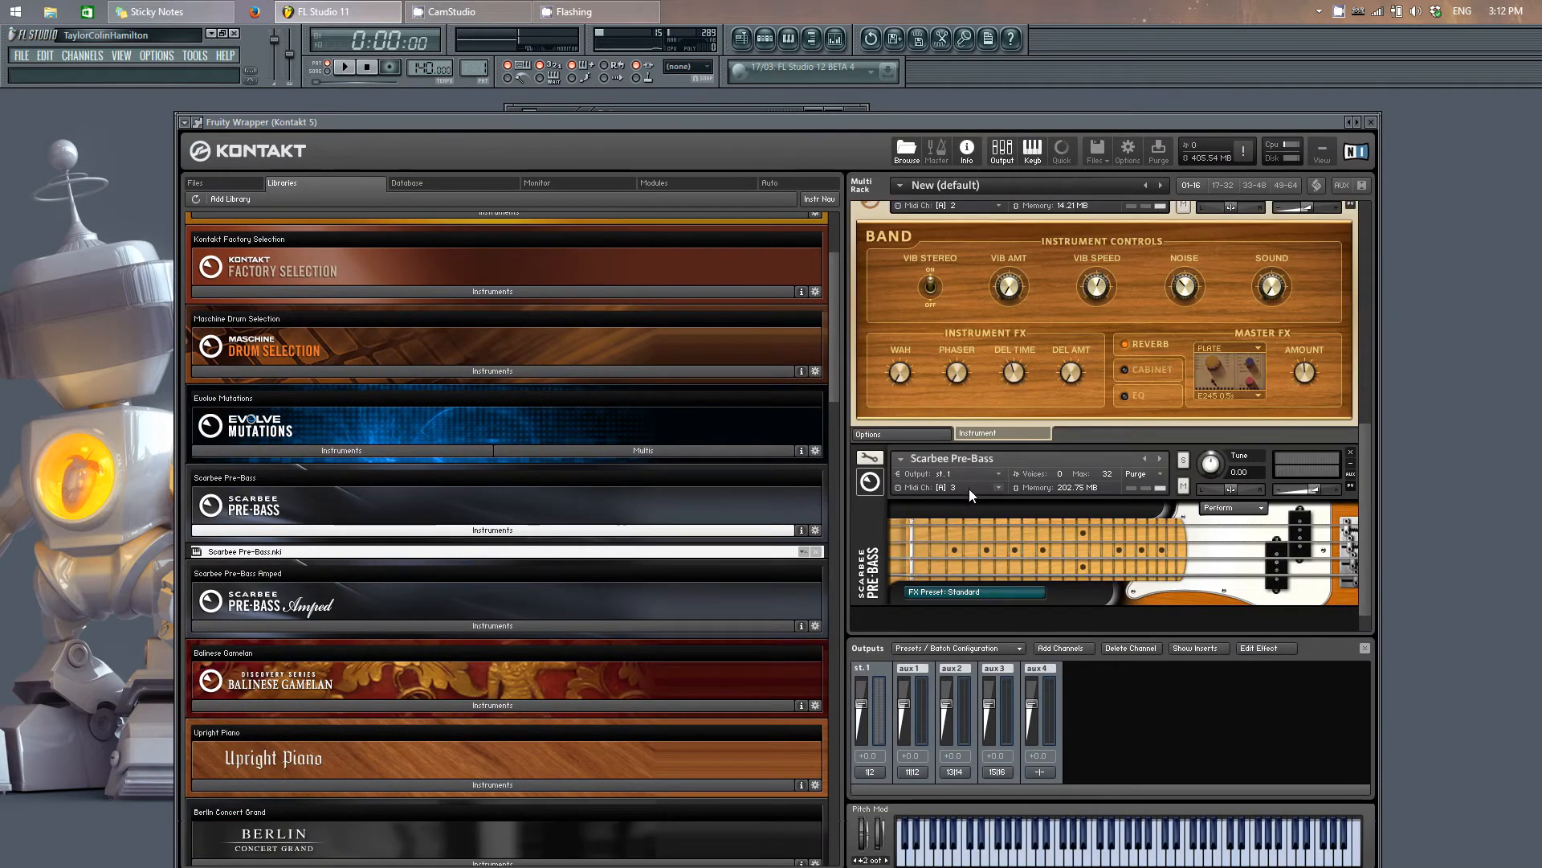
{"action": "scroll", "coordinate": [1369, 476], "scroll_direction": "up", "scroll_amount": 5}
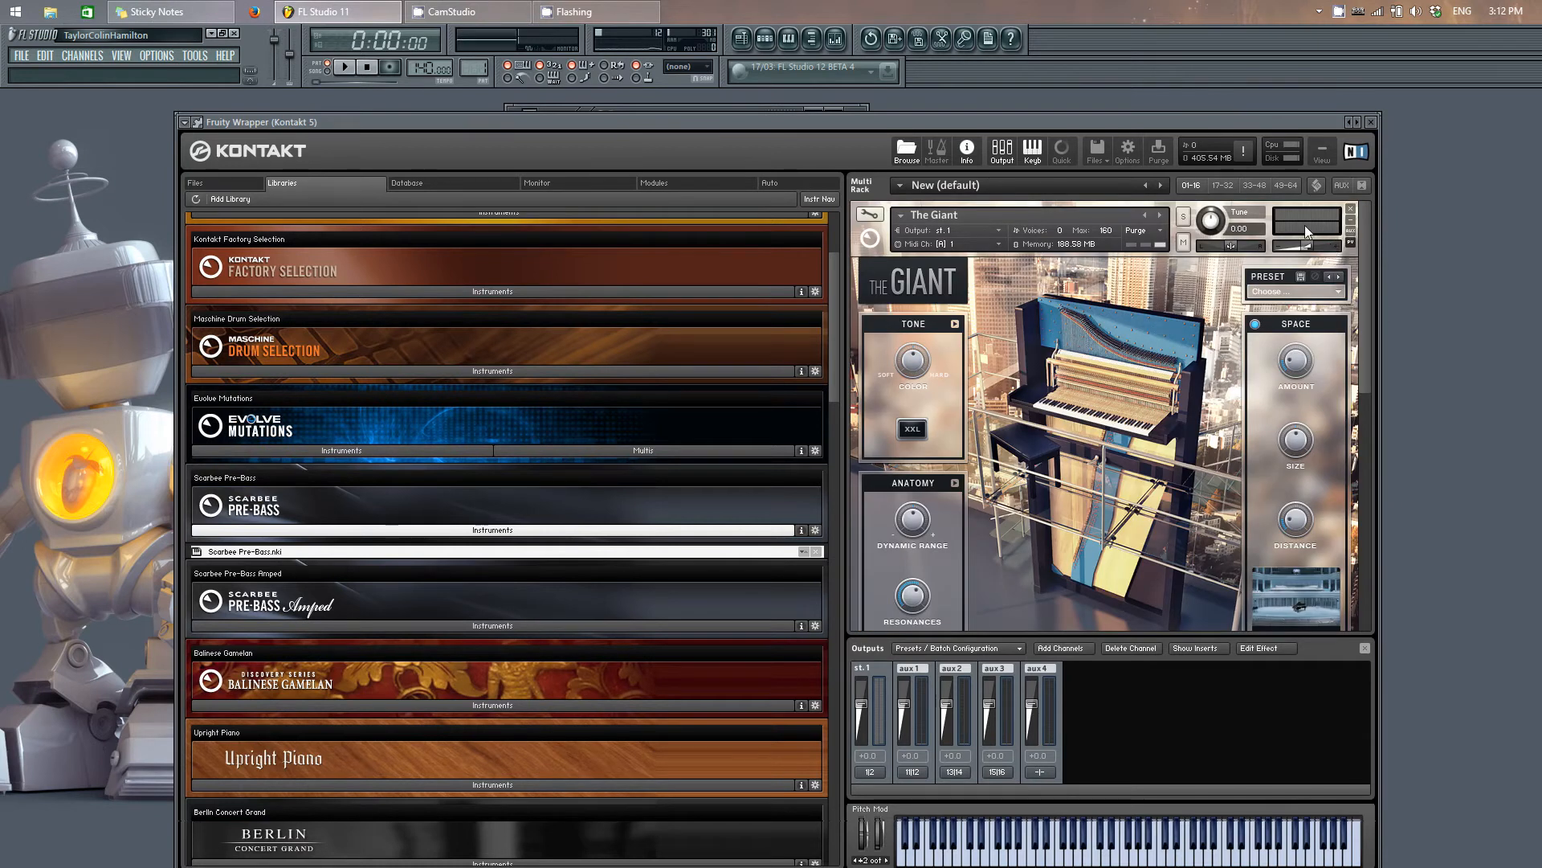
{"action": "left_click", "coordinate": [1373, 122]}
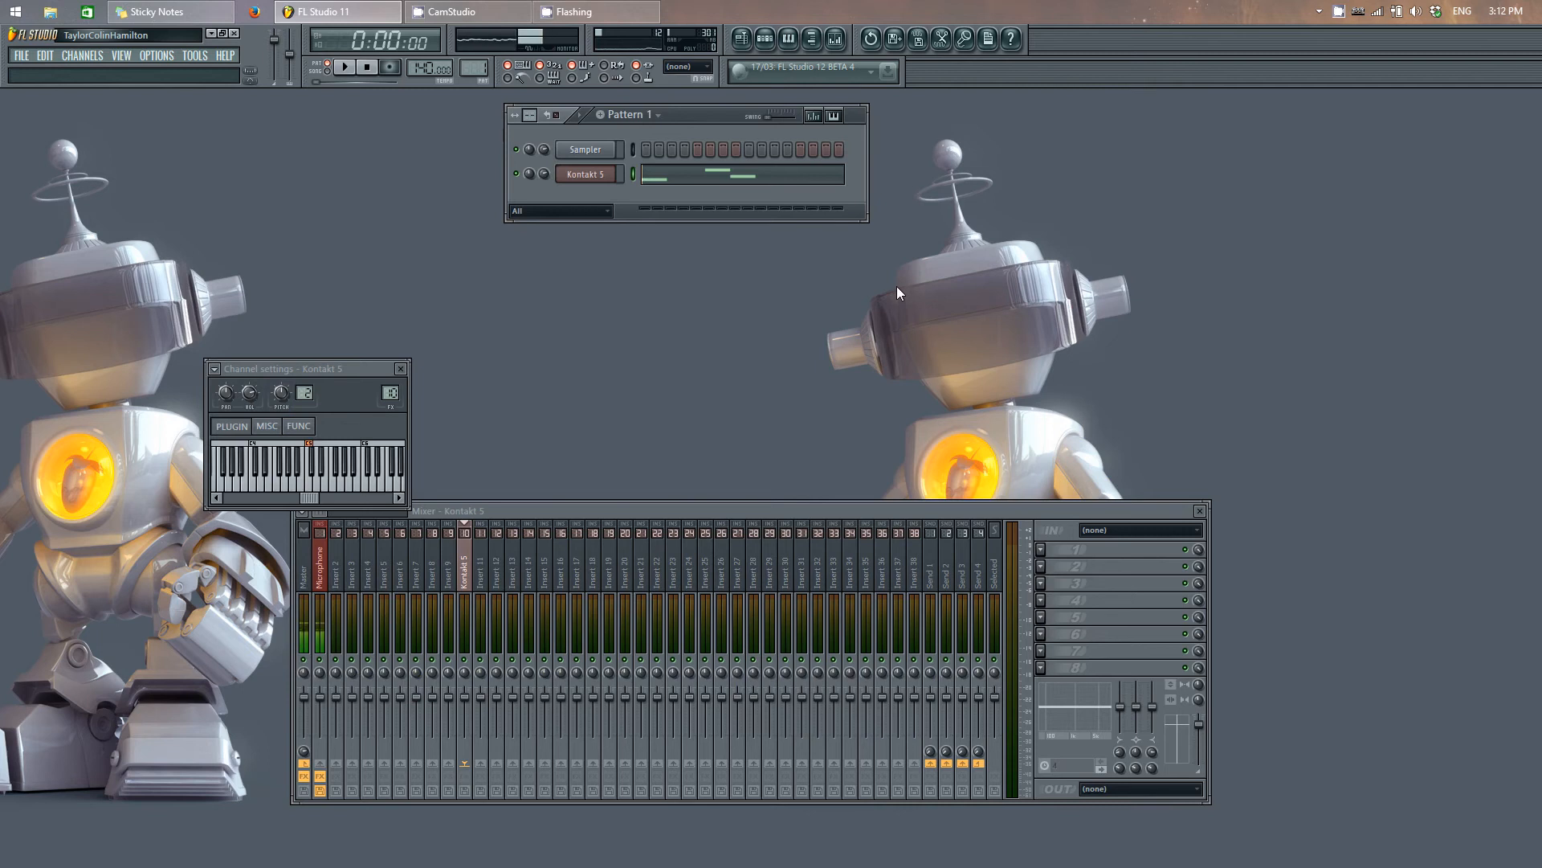
Step: Add three MIDI Out channels below Kontakt 5 from the plugin picker
{"action": "key", "text": "F8"}
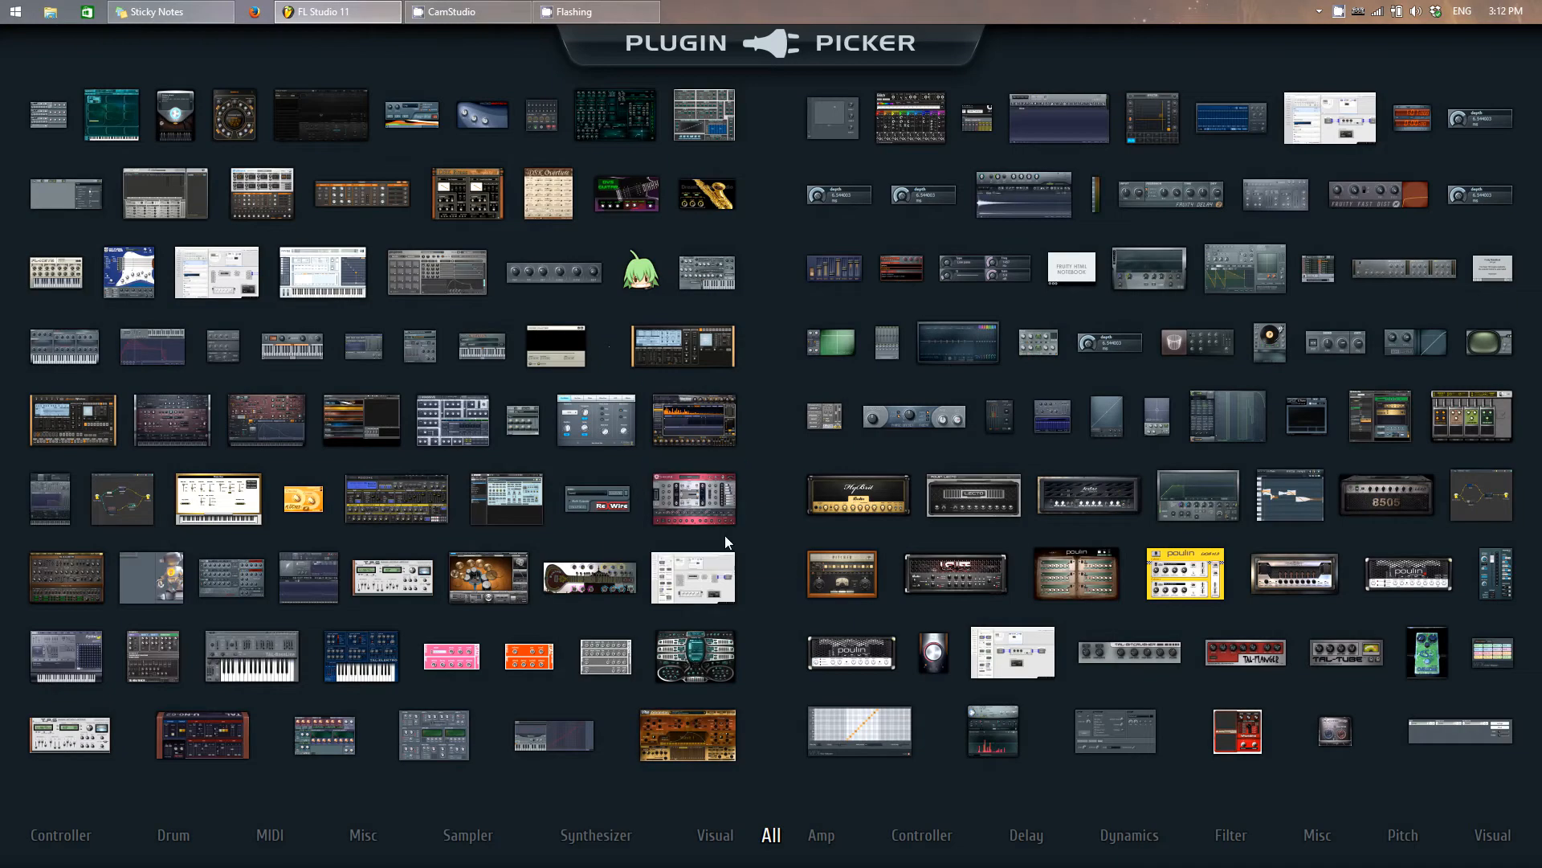
{"action": "left_click_drag", "start_coordinate": [526, 423], "coordinate": [591, 209]}
{"action": "key", "text": "F8"}
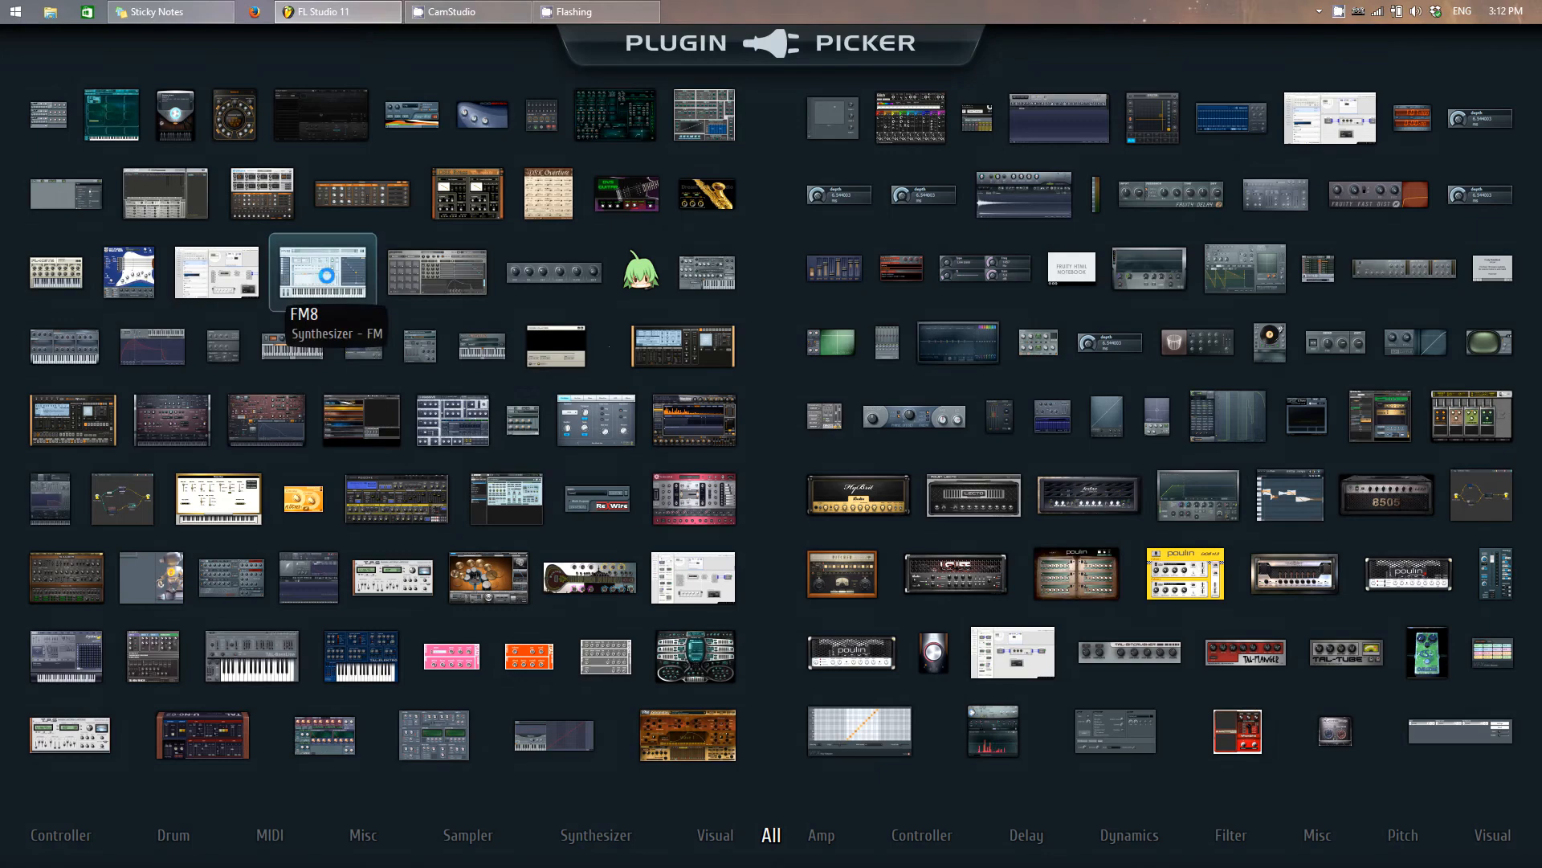
{"action": "left_click_drag", "start_coordinate": [520, 416], "coordinate": [581, 214]}
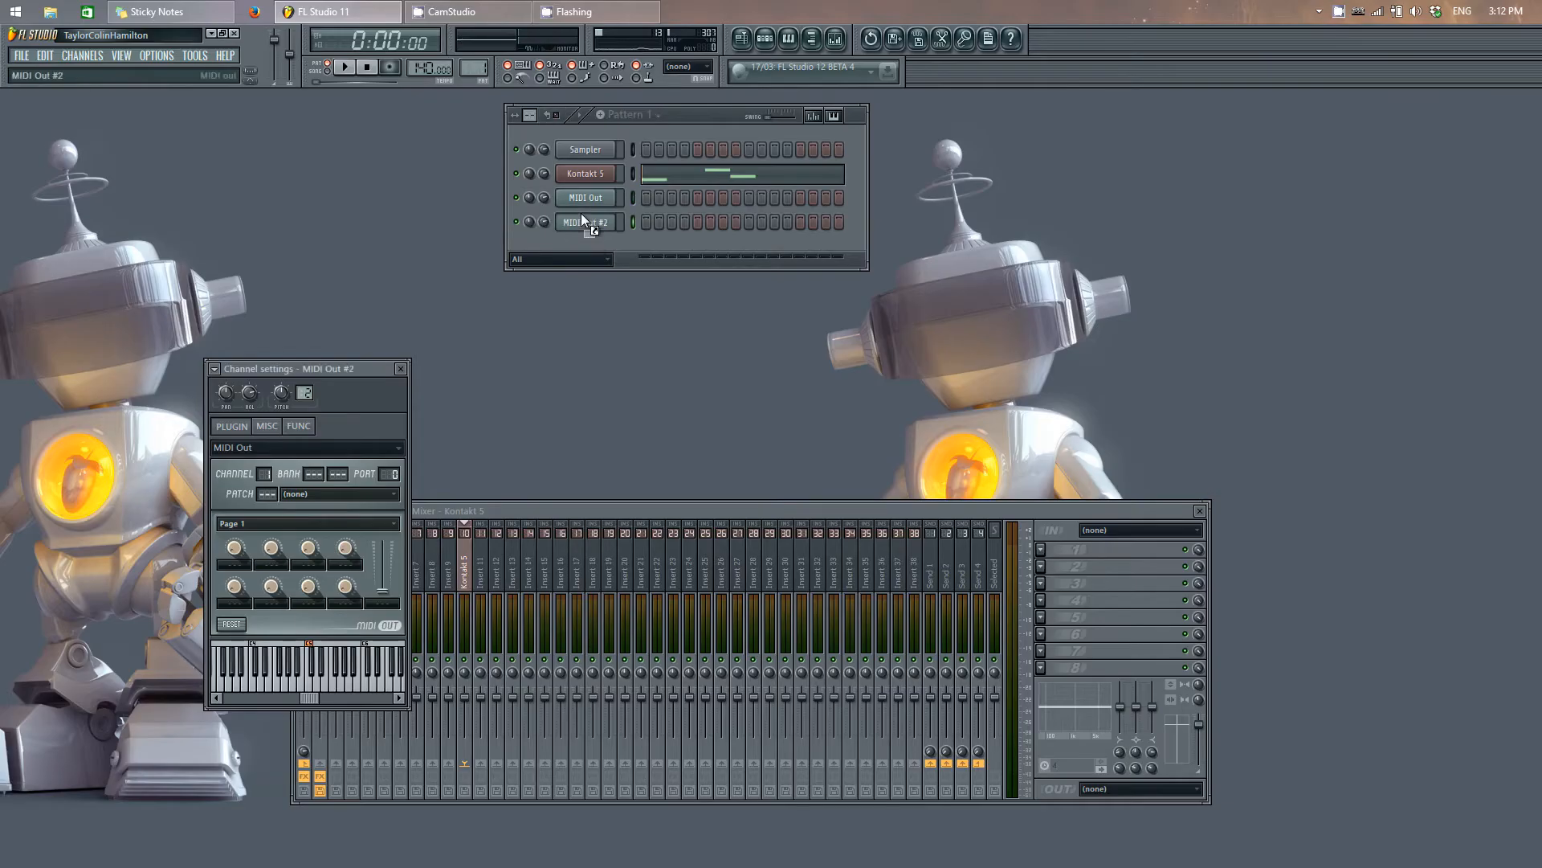
{"action": "key", "text": "F8"}
{"action": "left_click_drag", "start_coordinate": [520, 416], "coordinate": [592, 238]}
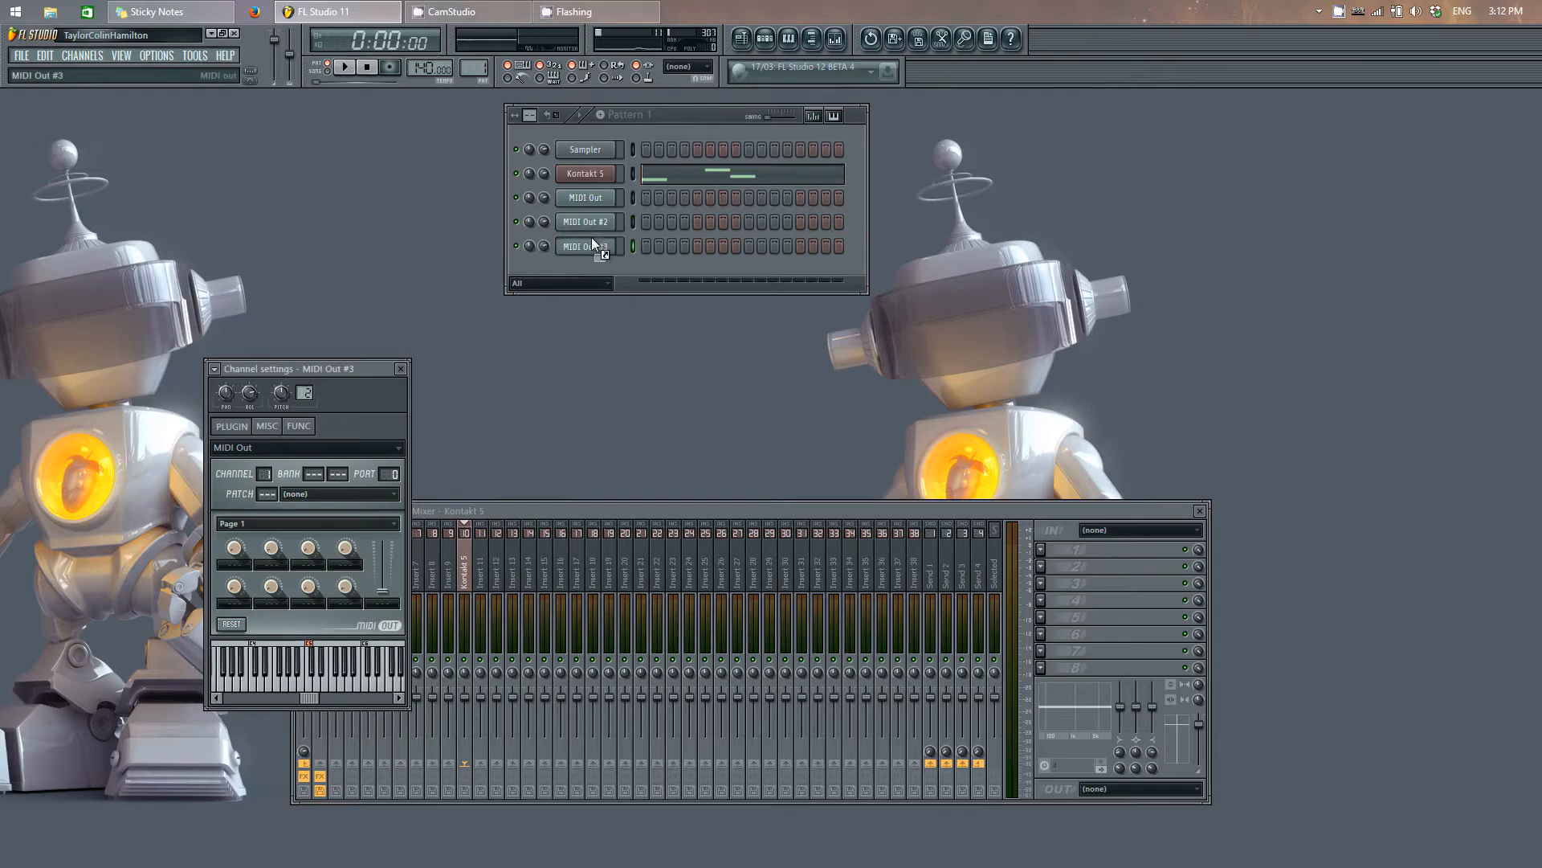
Step: Open the first MIDI Out channel's settings and check Kontakt 5's MIDI input port in its wrapper settings
{"action": "left_click", "coordinate": [609, 199]}
{"action": "left_click_drag", "start_coordinate": [363, 368], "coordinate": [425, 221]}
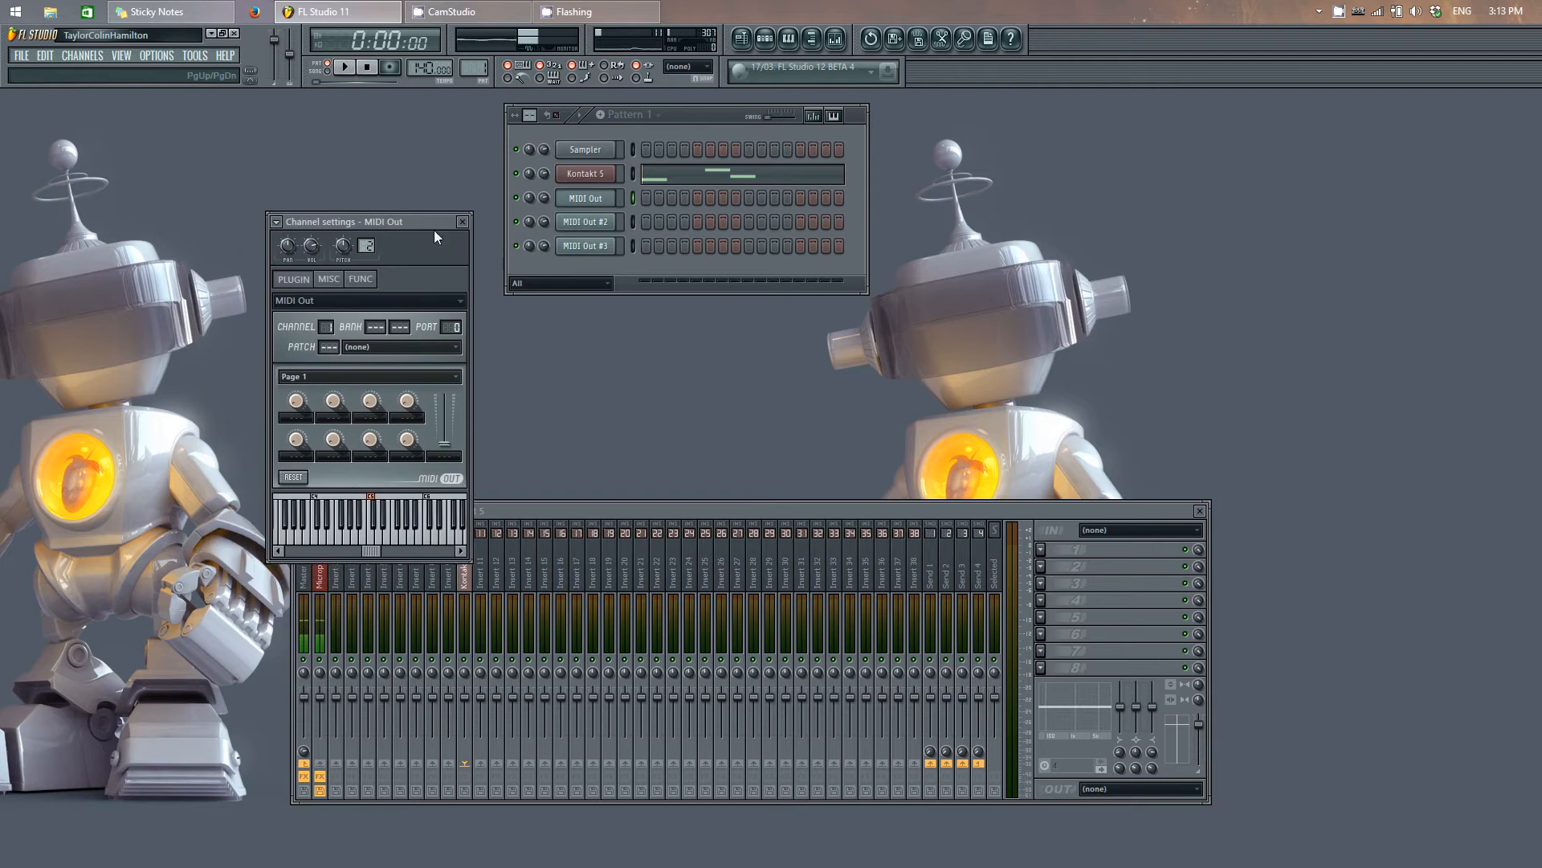
{"action": "left_click", "coordinate": [606, 180]}
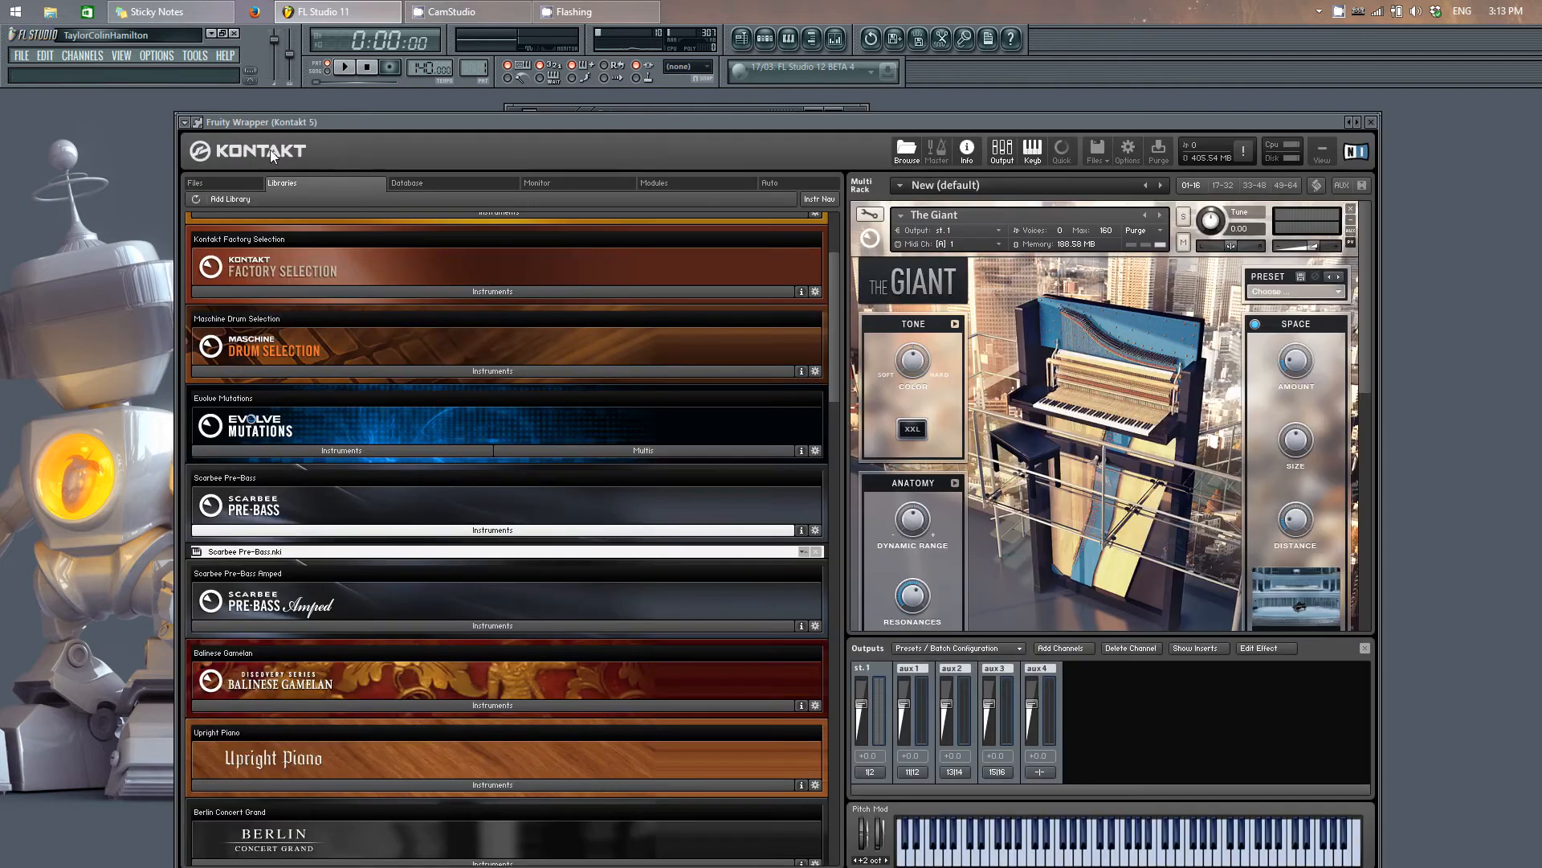
{"action": "left_click", "coordinate": [198, 122]}
{"action": "left_click", "coordinate": [210, 145]}
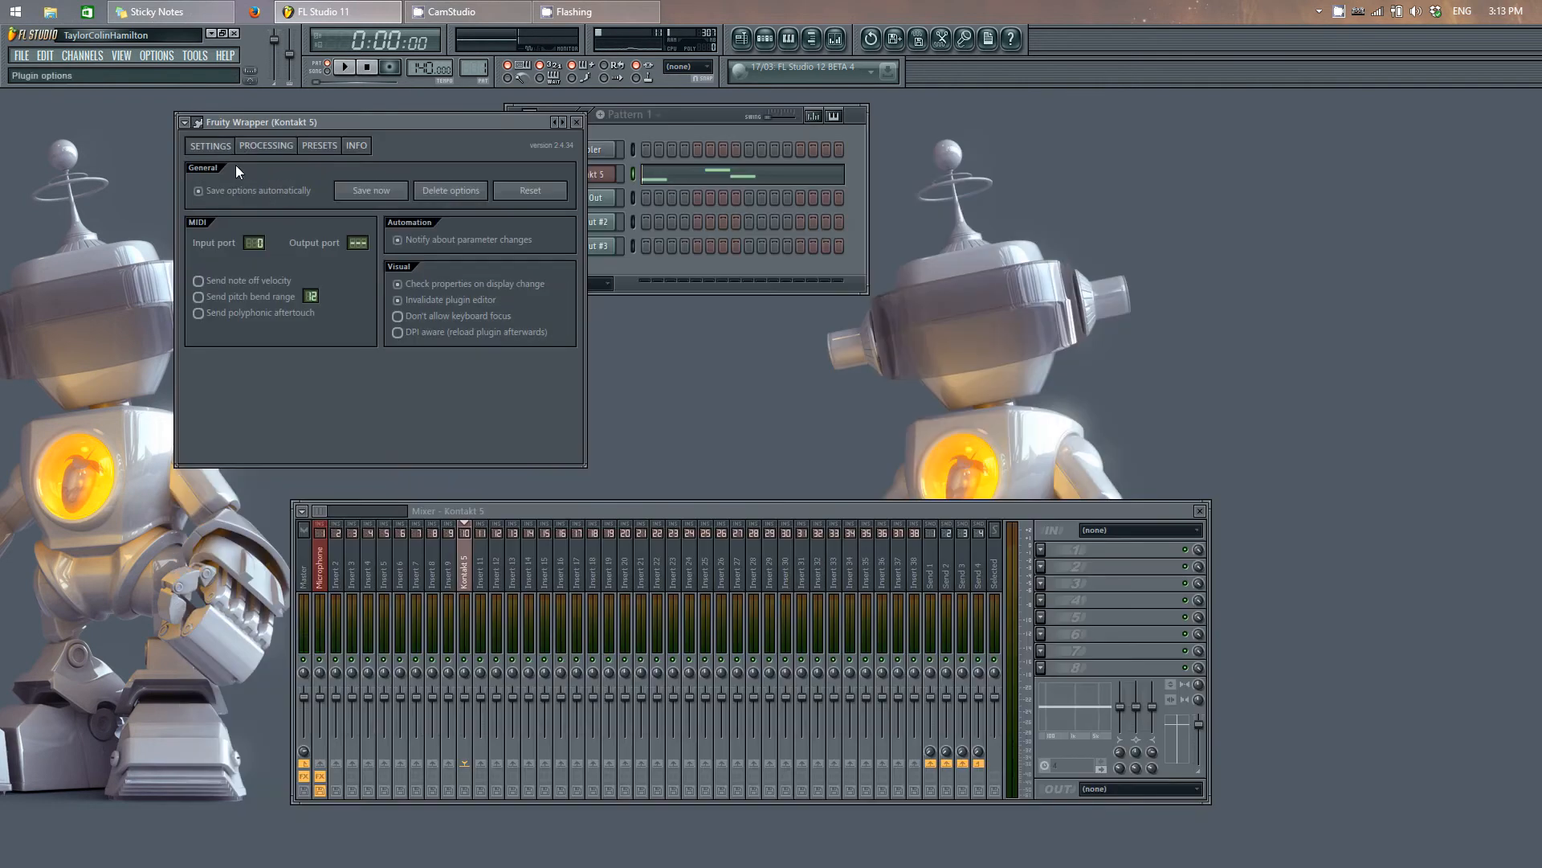
{"action": "left_click", "coordinate": [575, 122]}
Step: Review the first MIDI Out's settings, set MIDI Out #2 to channel 2 and raise MIDI Out #3's channel number
{"action": "left_click", "coordinate": [616, 201]}
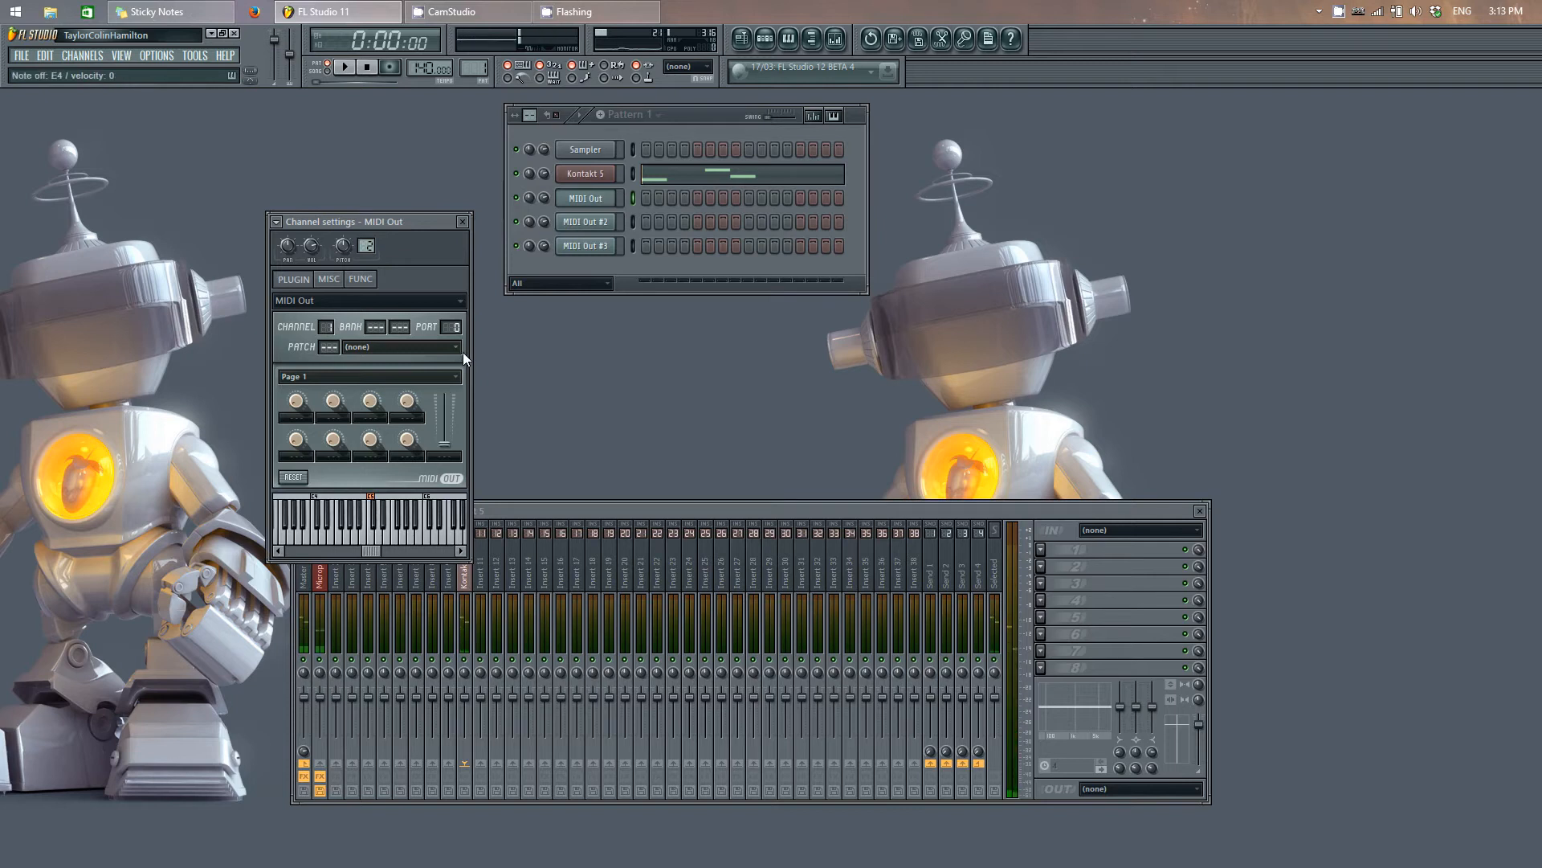
{"action": "left_click", "coordinate": [603, 224]}
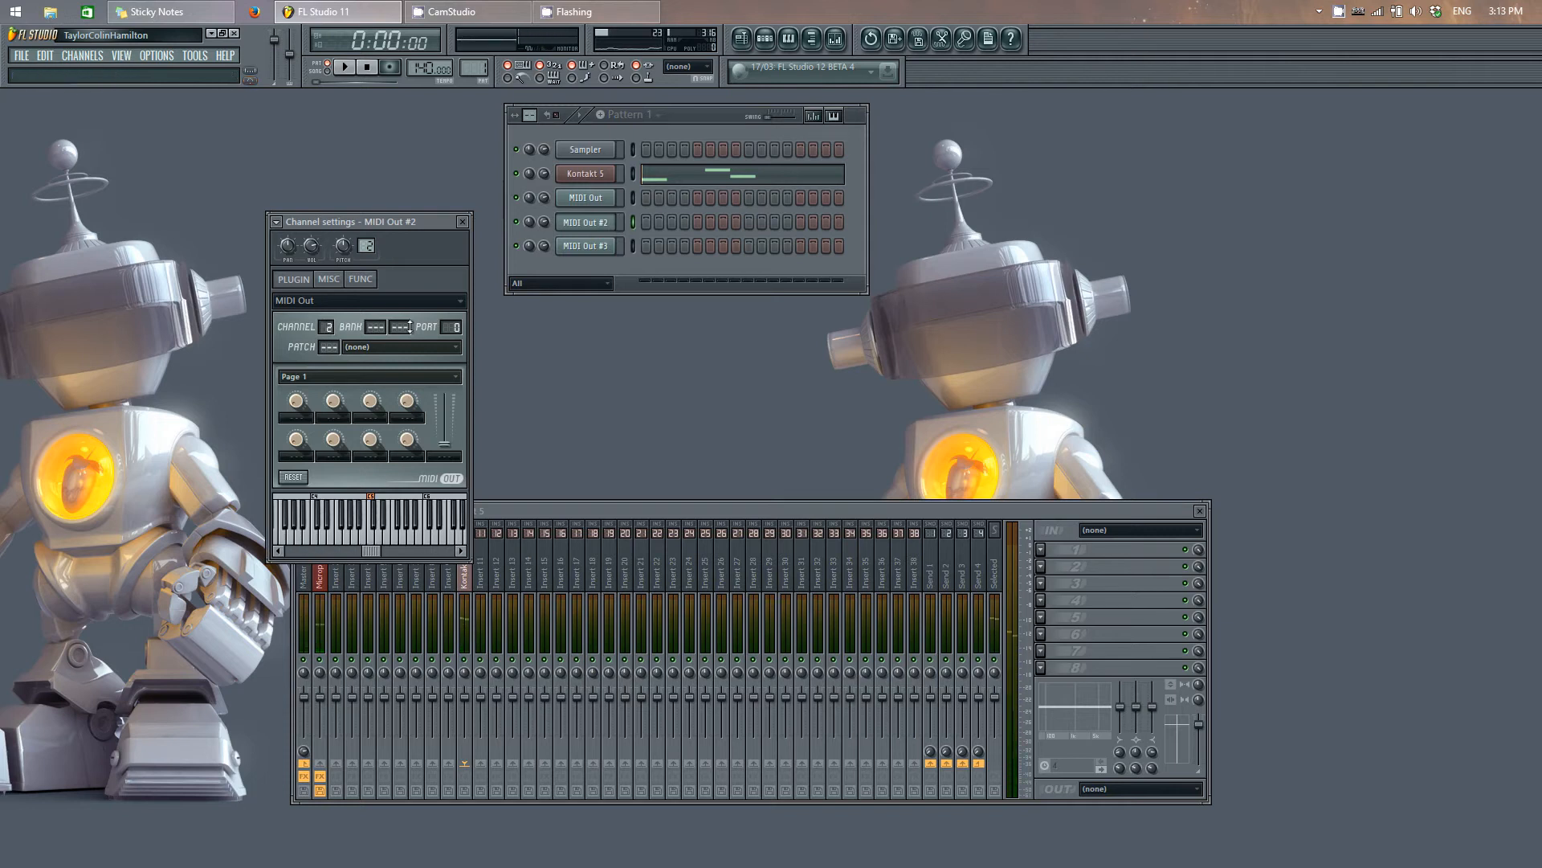
{"action": "left_click", "coordinate": [632, 247]}
{"action": "left_click", "coordinate": [592, 247]}
{"action": "left_click_drag", "start_coordinate": [327, 328], "coordinate": [327, 310]}
Step: Switch Kontakt 5 from its wrapper settings back to the instrument view and close the plugin window
{"action": "left_click", "coordinate": [608, 175]}
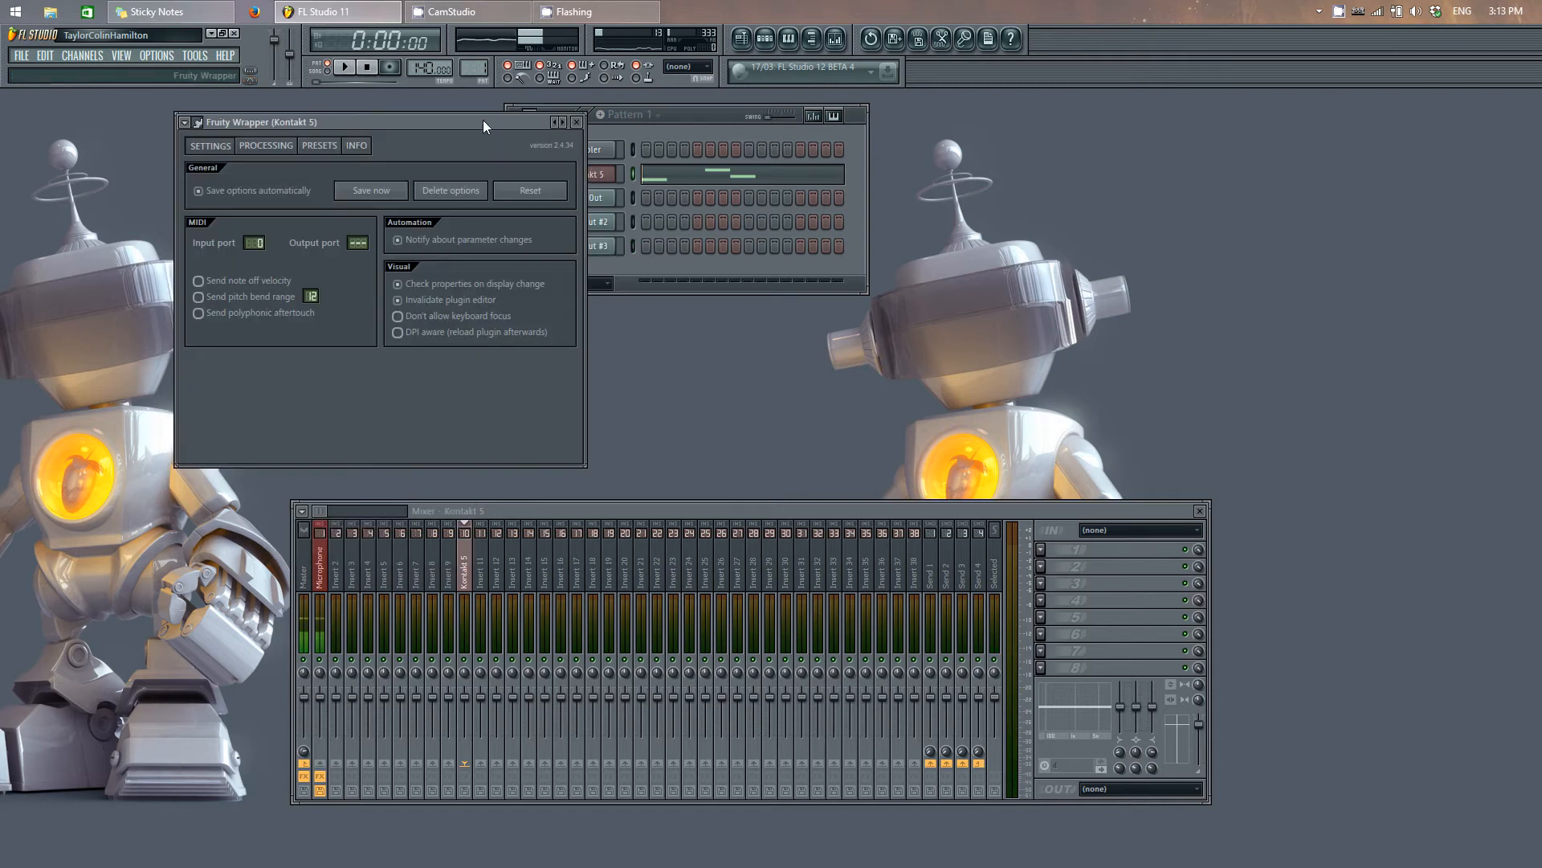
{"action": "left_click", "coordinate": [197, 122]}
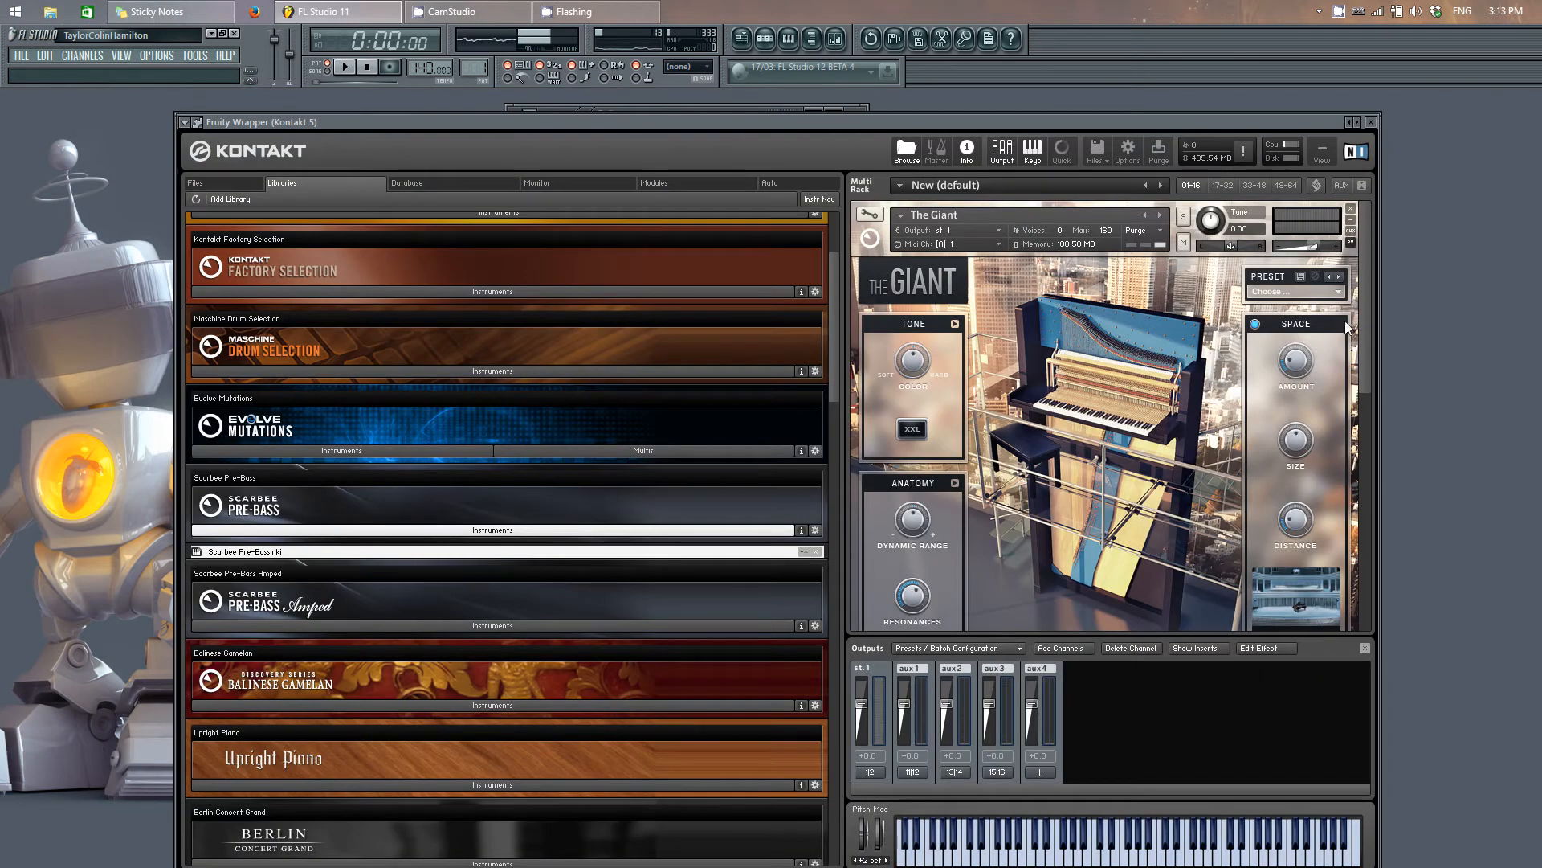
{"action": "left_click_drag", "start_coordinate": [817, 121], "coordinate": [521, 86]}
{"action": "left_click", "coordinate": [835, 39]}
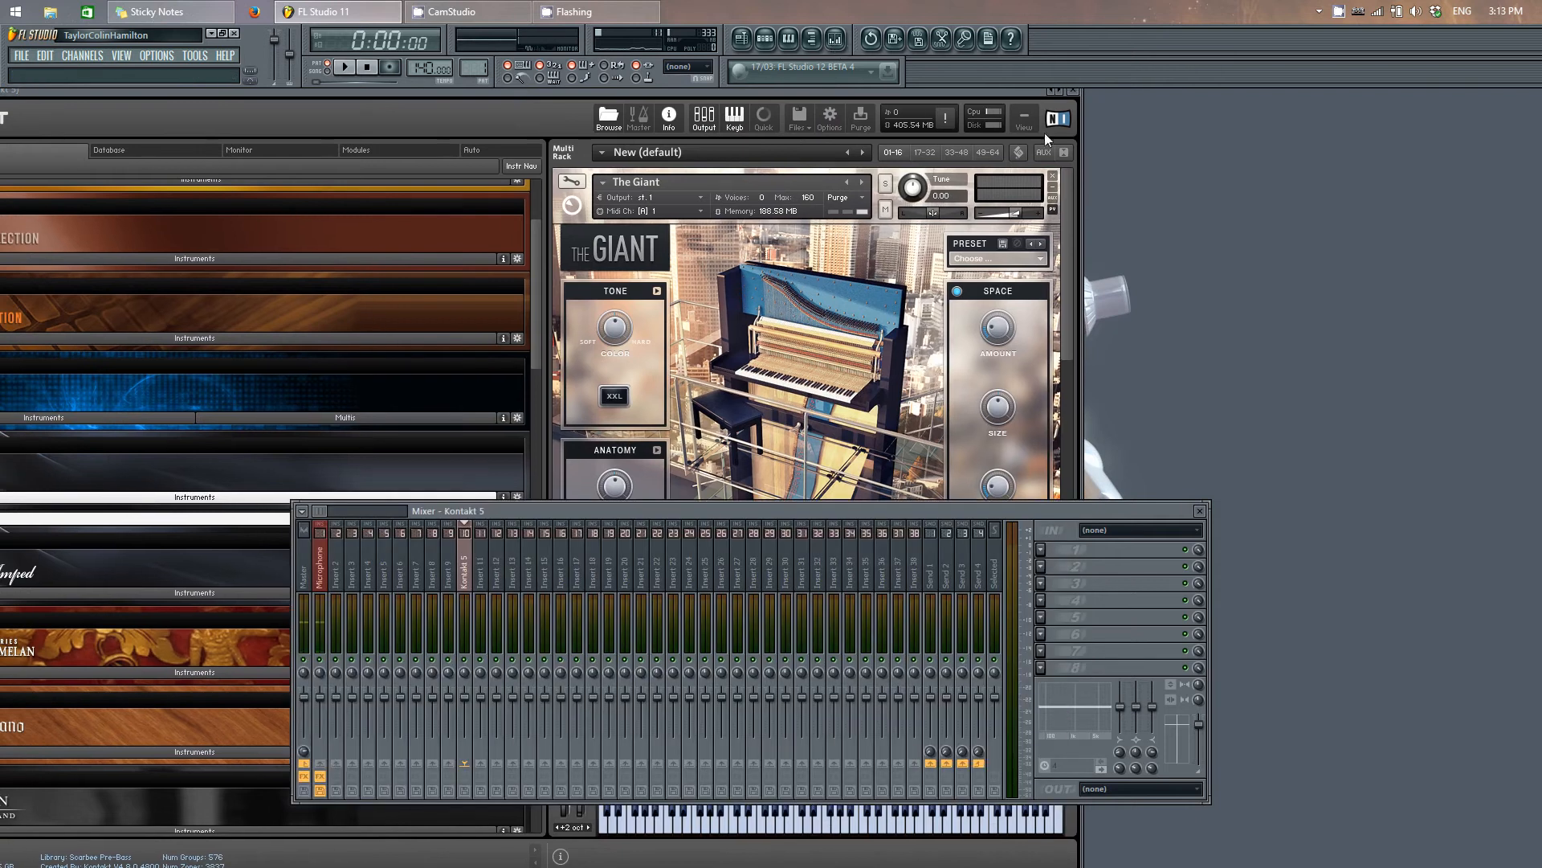
{"action": "left_click", "coordinate": [1075, 93]}
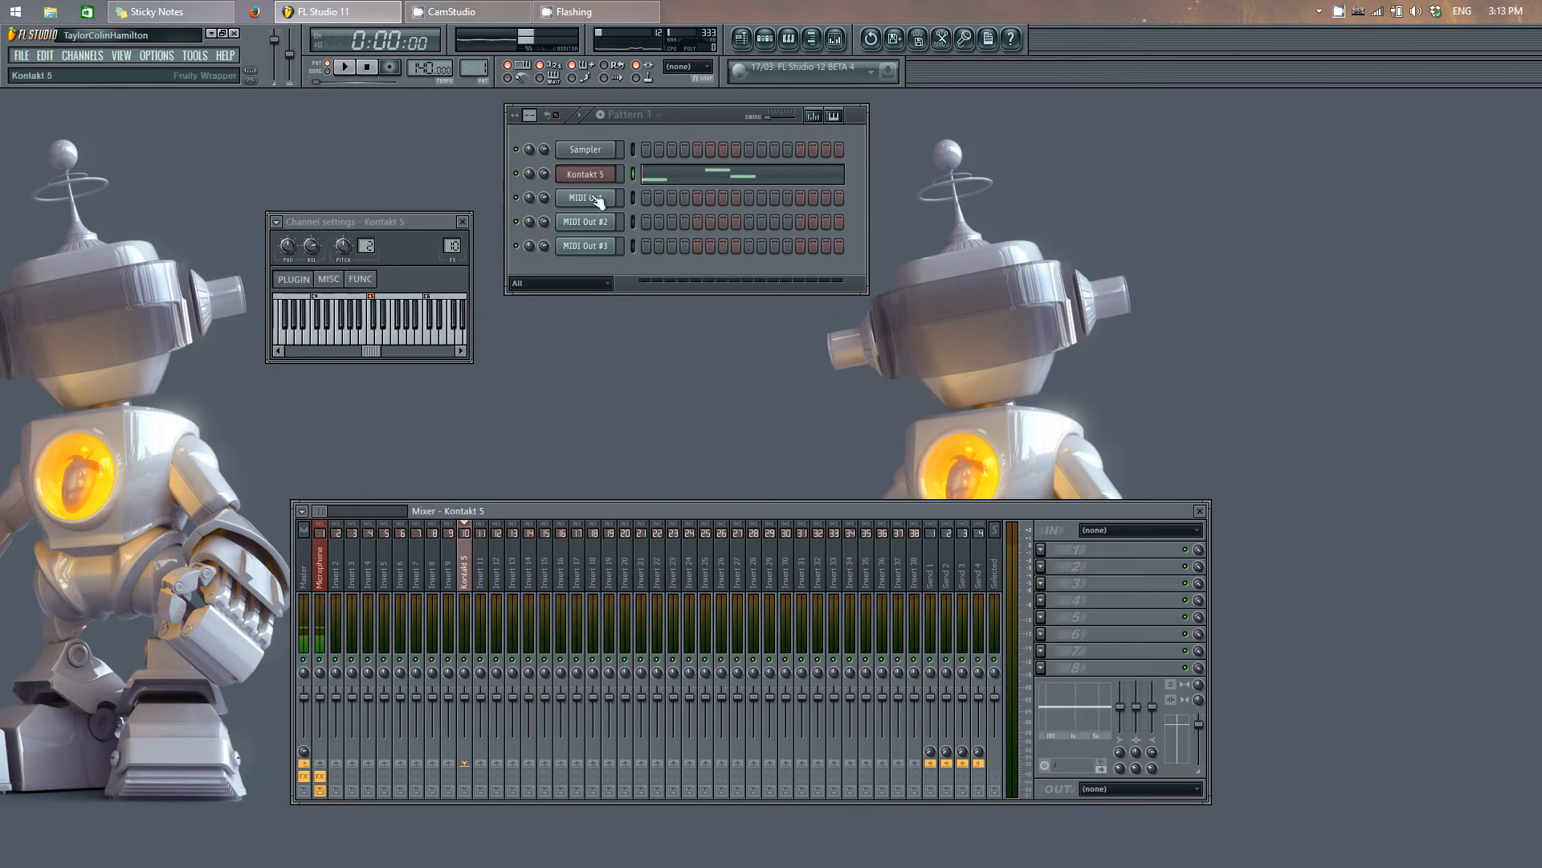
Step: Select MIDI Out, MIDI Out #2 and MIDI Out #3 in turn and check which mixer track each plays through
{"action": "left_click", "coordinate": [634, 204]}
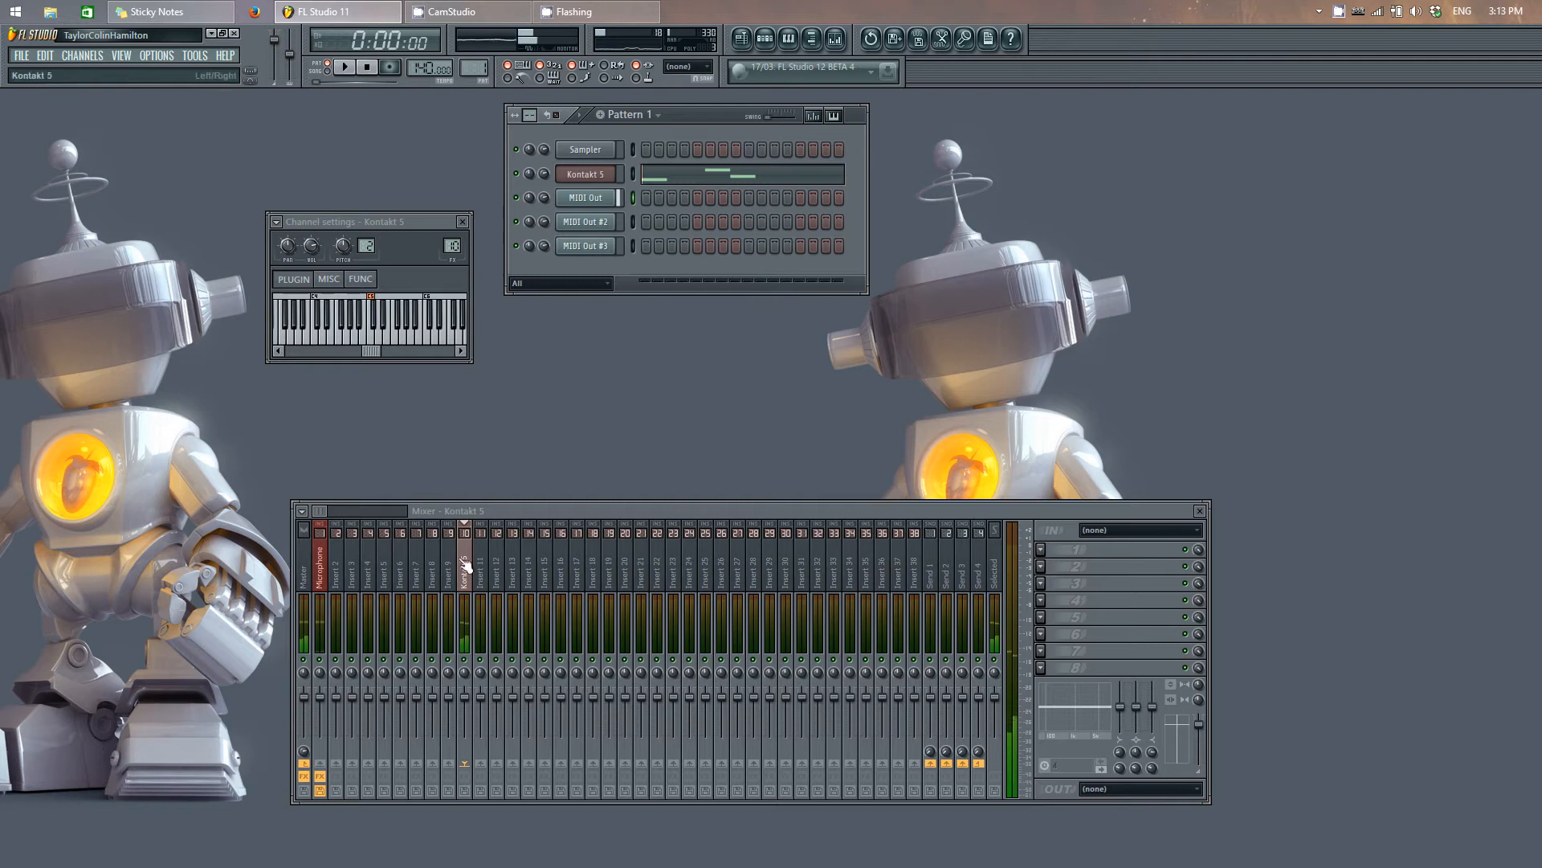
{"action": "left_click", "coordinate": [631, 227]}
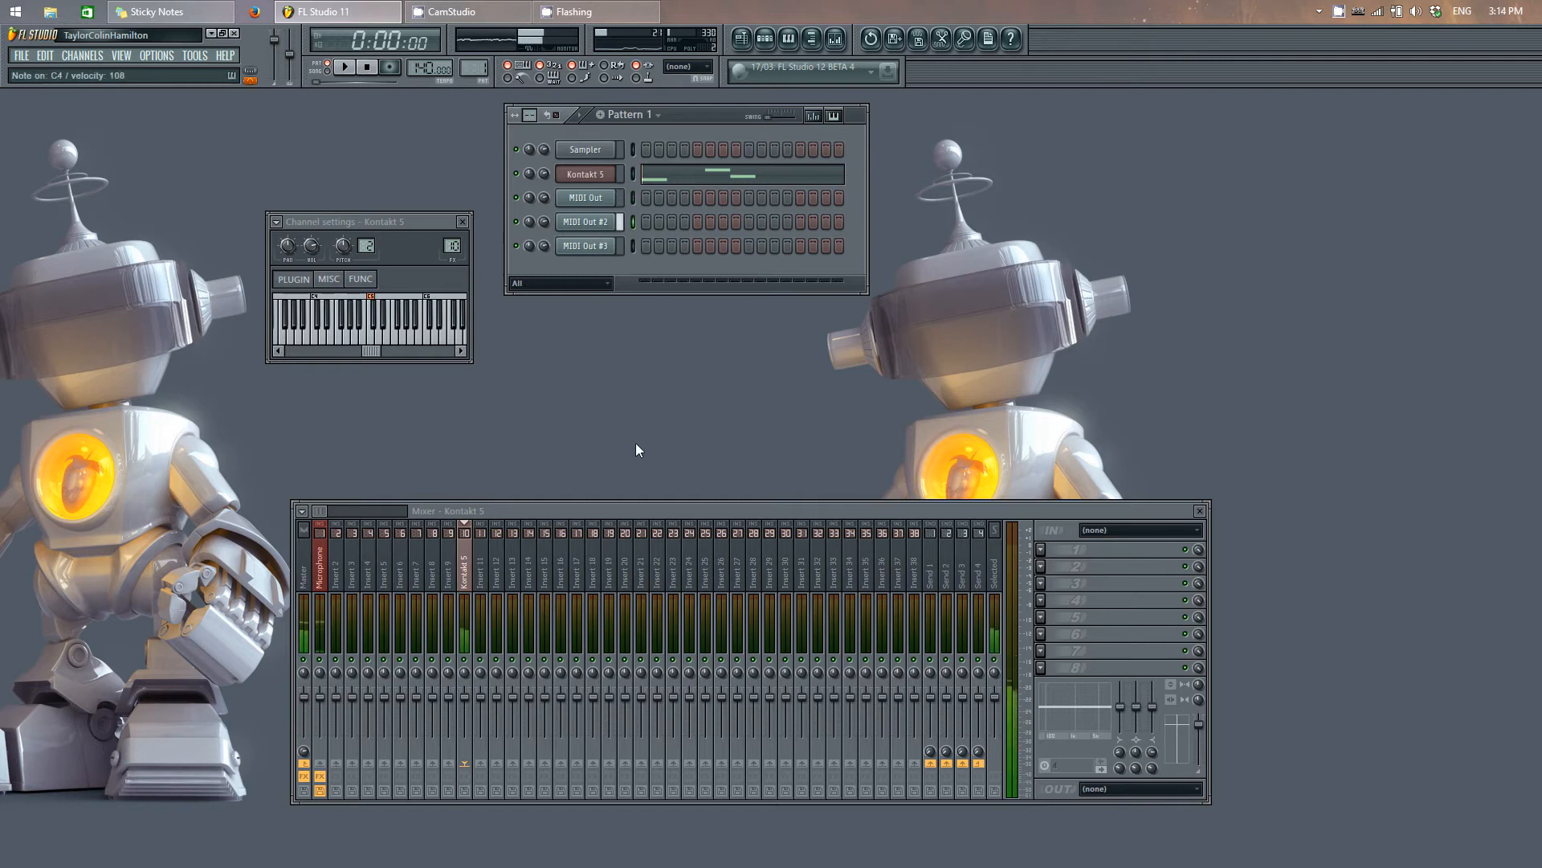
{"action": "left_click", "coordinate": [632, 246]}
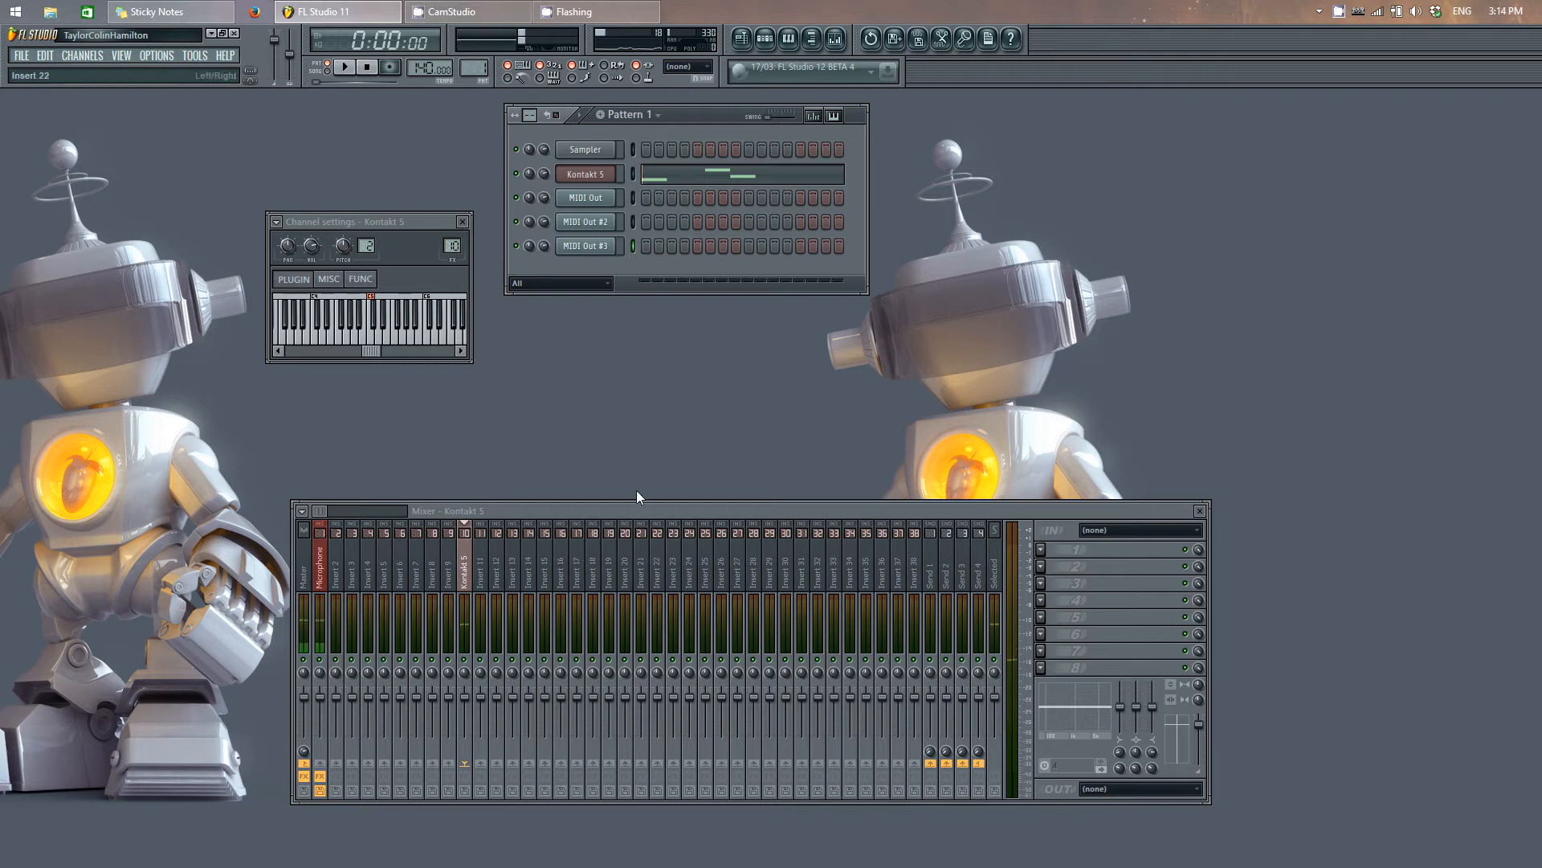
Step: Reopen Kontakt 5, arrange the mixer, plugin and channel windows to view them together, and select the first MIDI Out channel
{"action": "left_click_drag", "start_coordinate": [635, 512], "coordinate": [710, 407]}
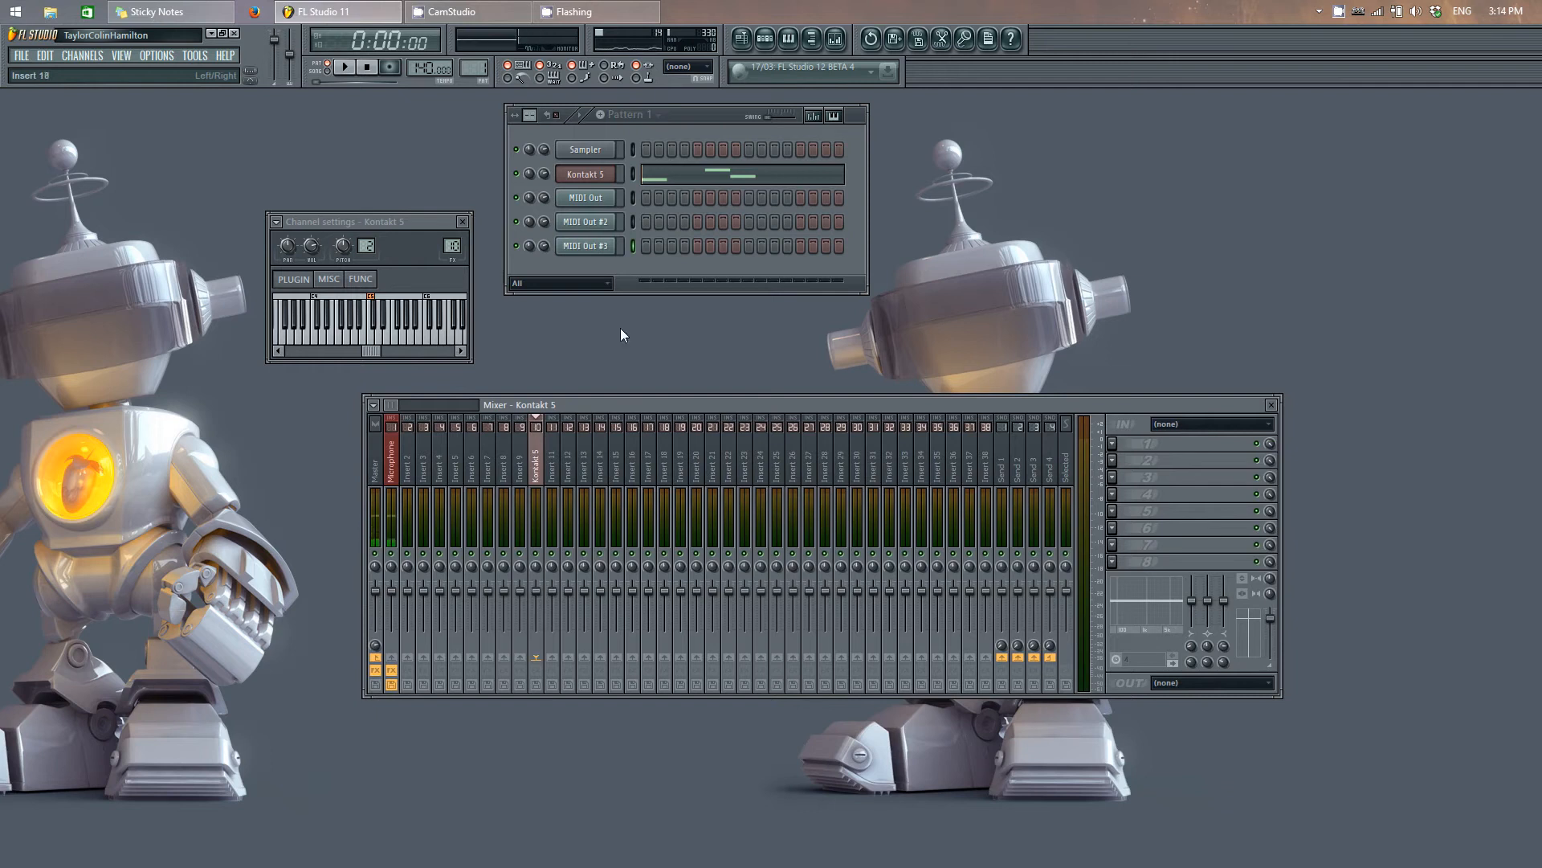
{"action": "left_click", "coordinate": [593, 175]}
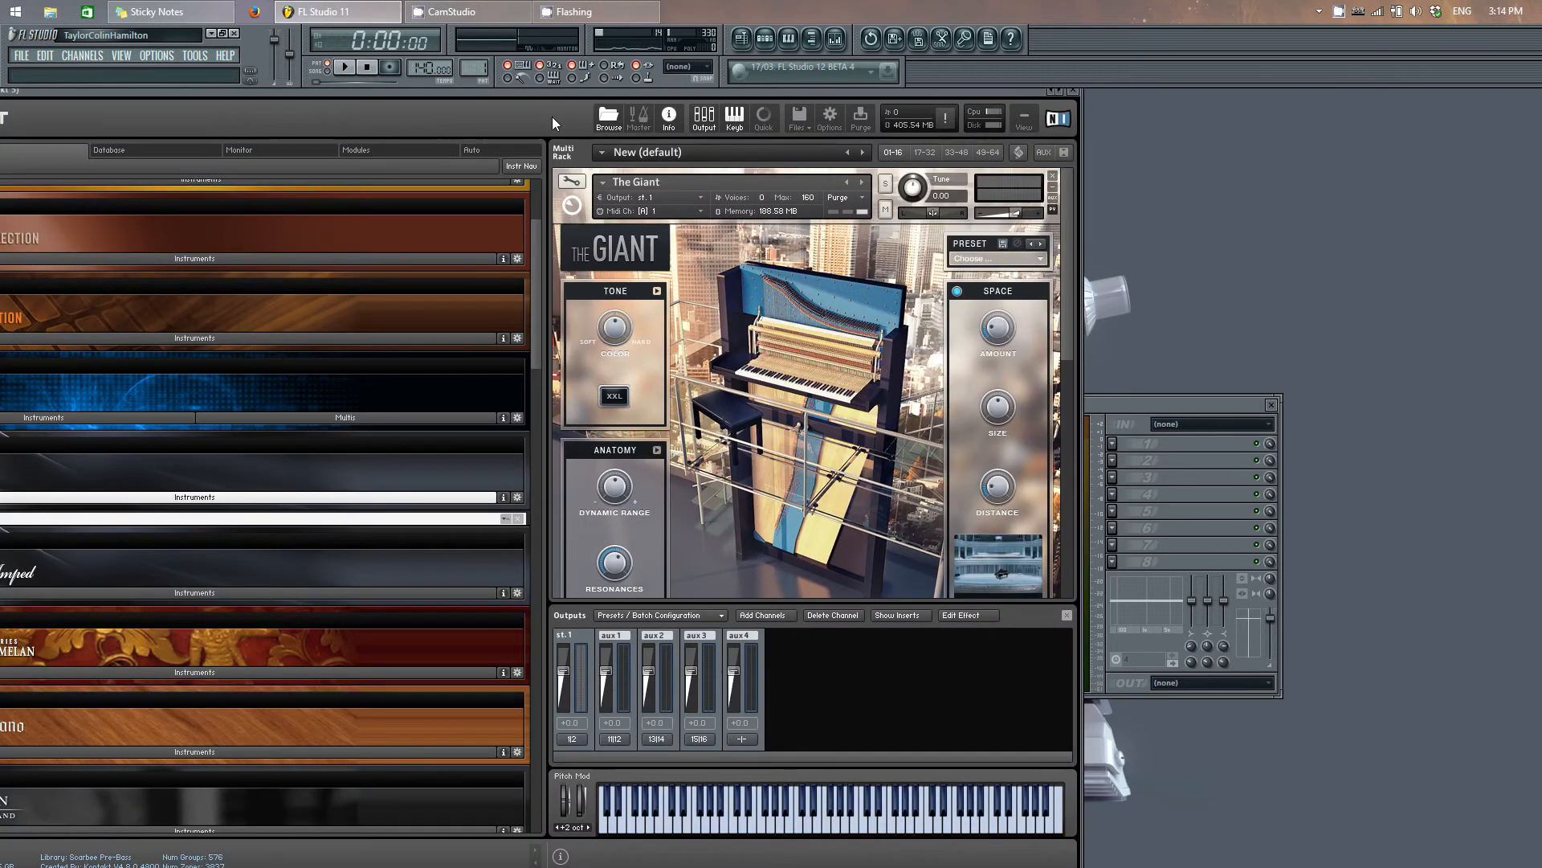
{"action": "left_click_drag", "start_coordinate": [578, 92], "coordinate": [731, 98]}
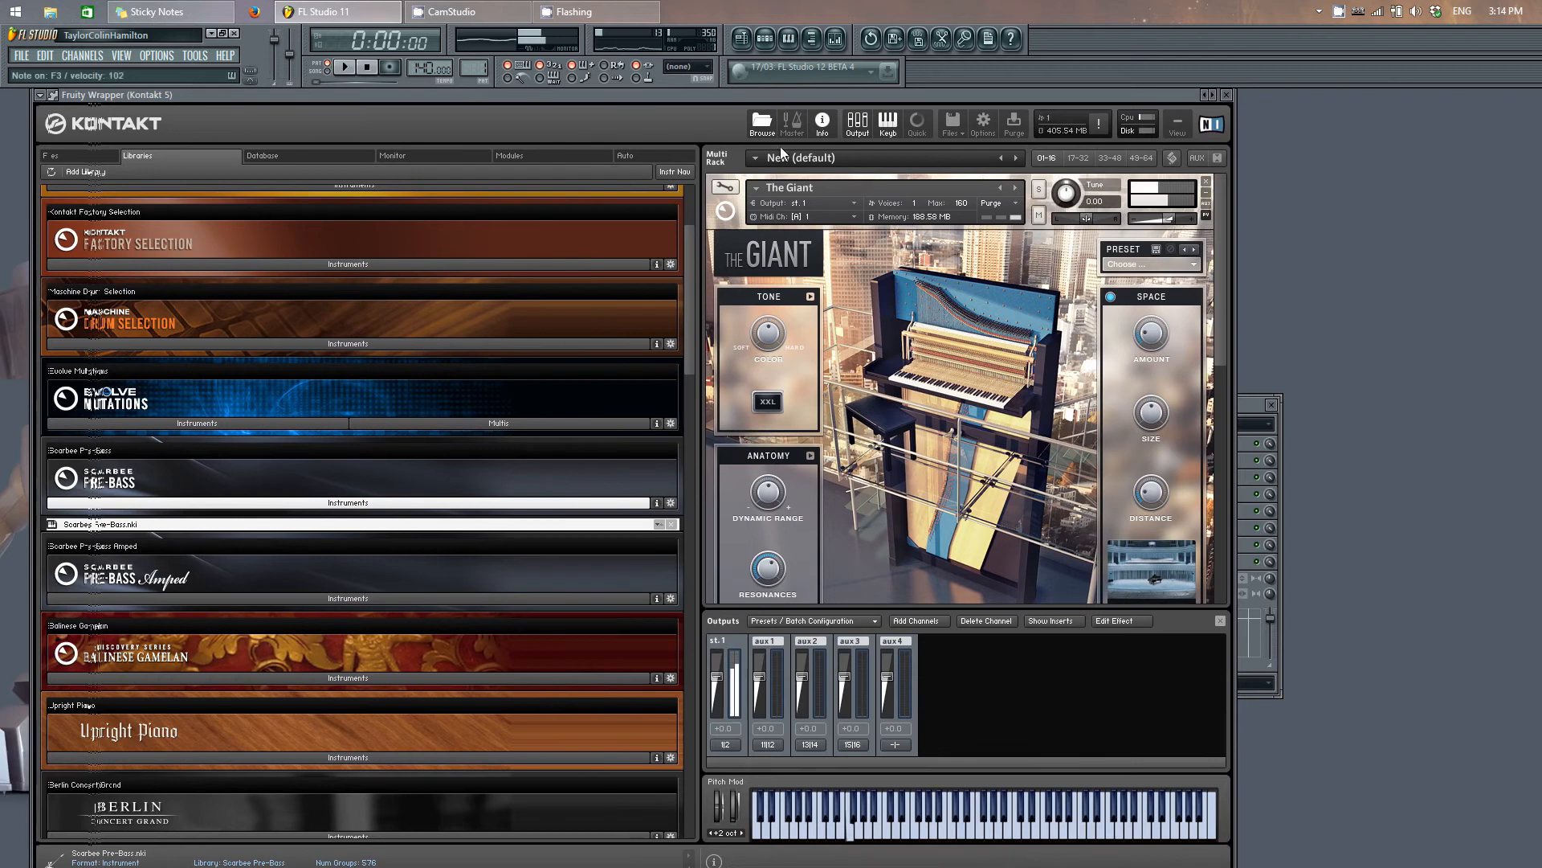
{"action": "left_click_drag", "start_coordinate": [1155, 87], "coordinate": [1496, 215]}
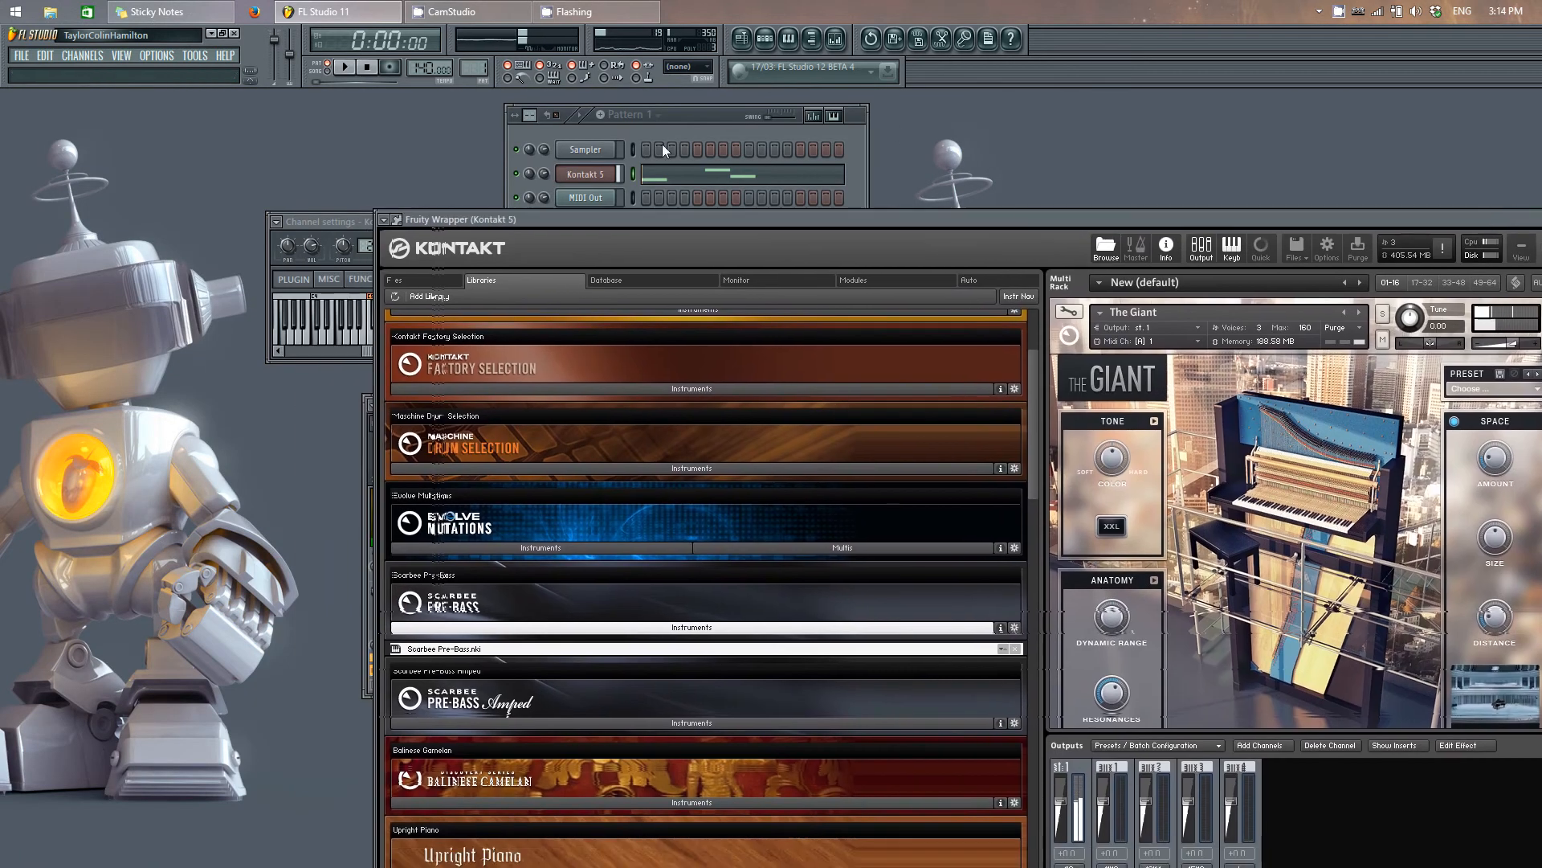
{"action": "left_click_drag", "start_coordinate": [700, 113], "coordinate": [306, 152]}
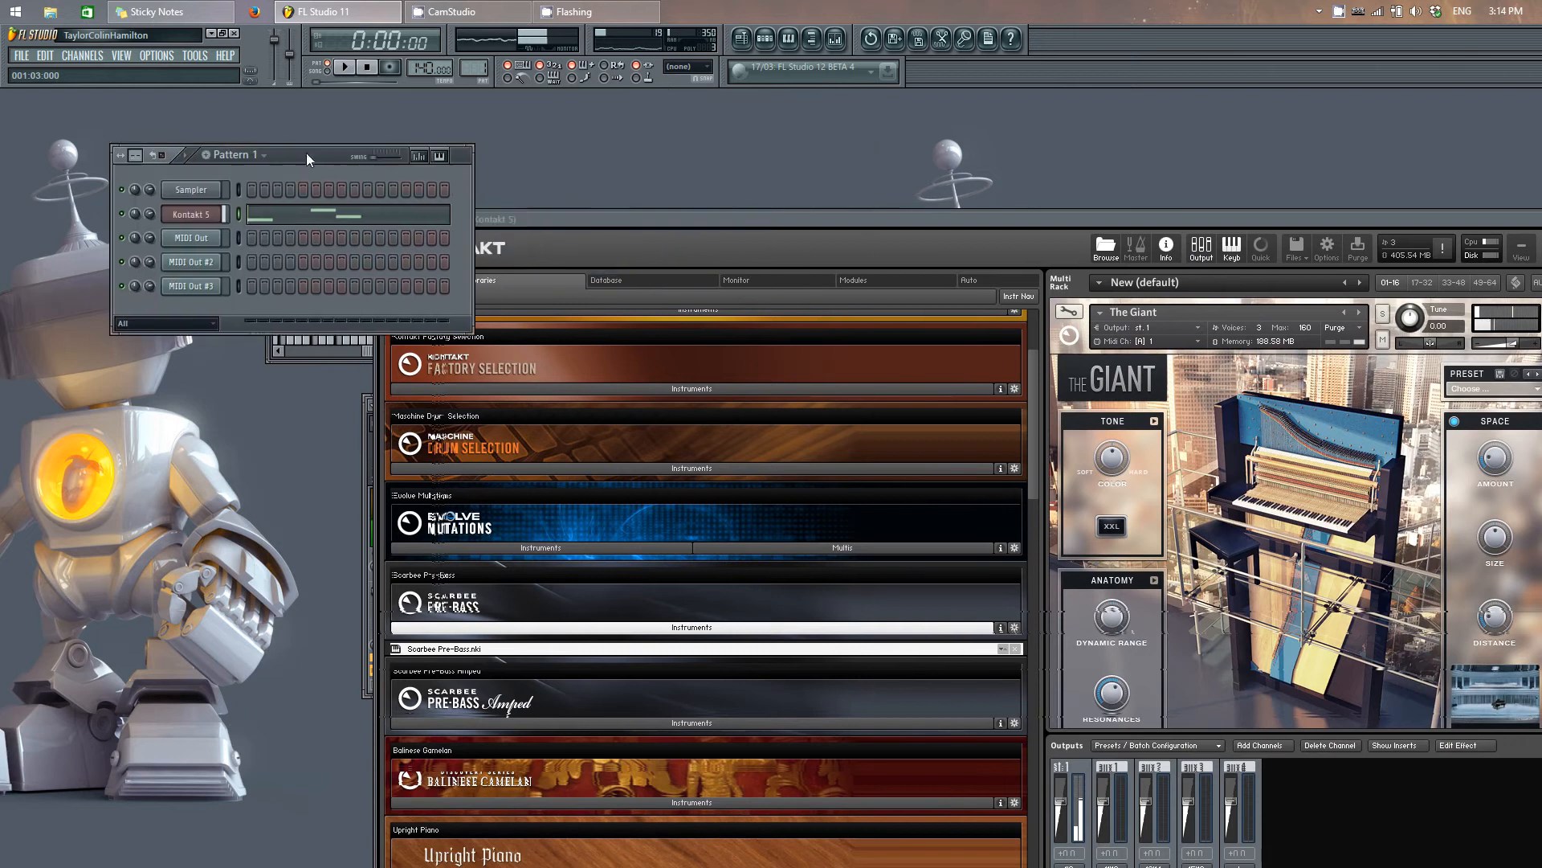
{"action": "left_click", "coordinate": [240, 241]}
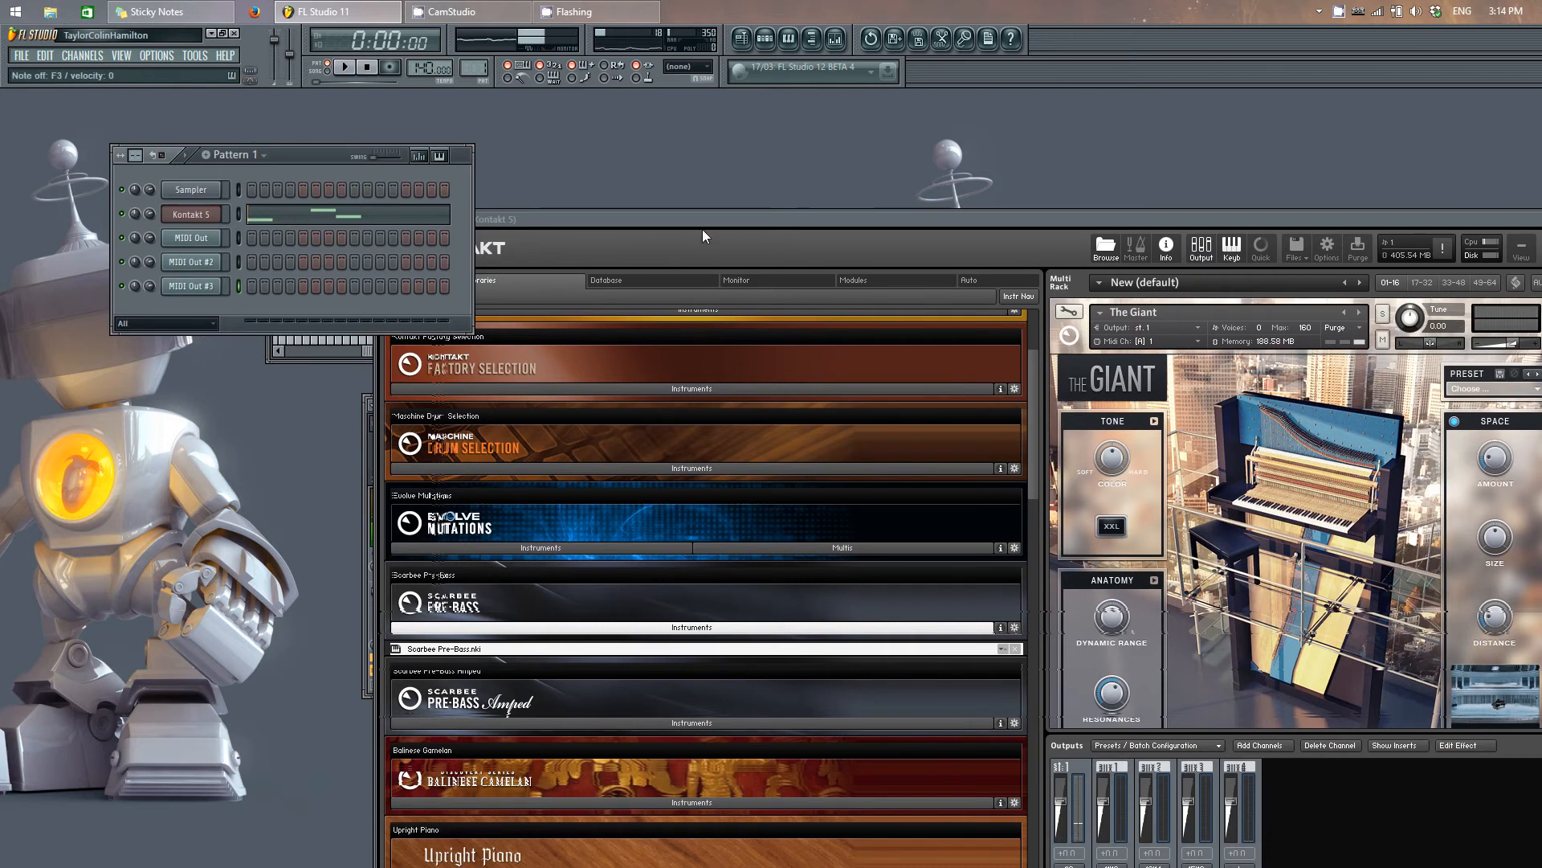
Step: Review the output assignment options for The Giant in the Kontakt rack, keeping it on st.1
{"action": "left_click_drag", "start_coordinate": [710, 224], "coordinate": [469, 114]}
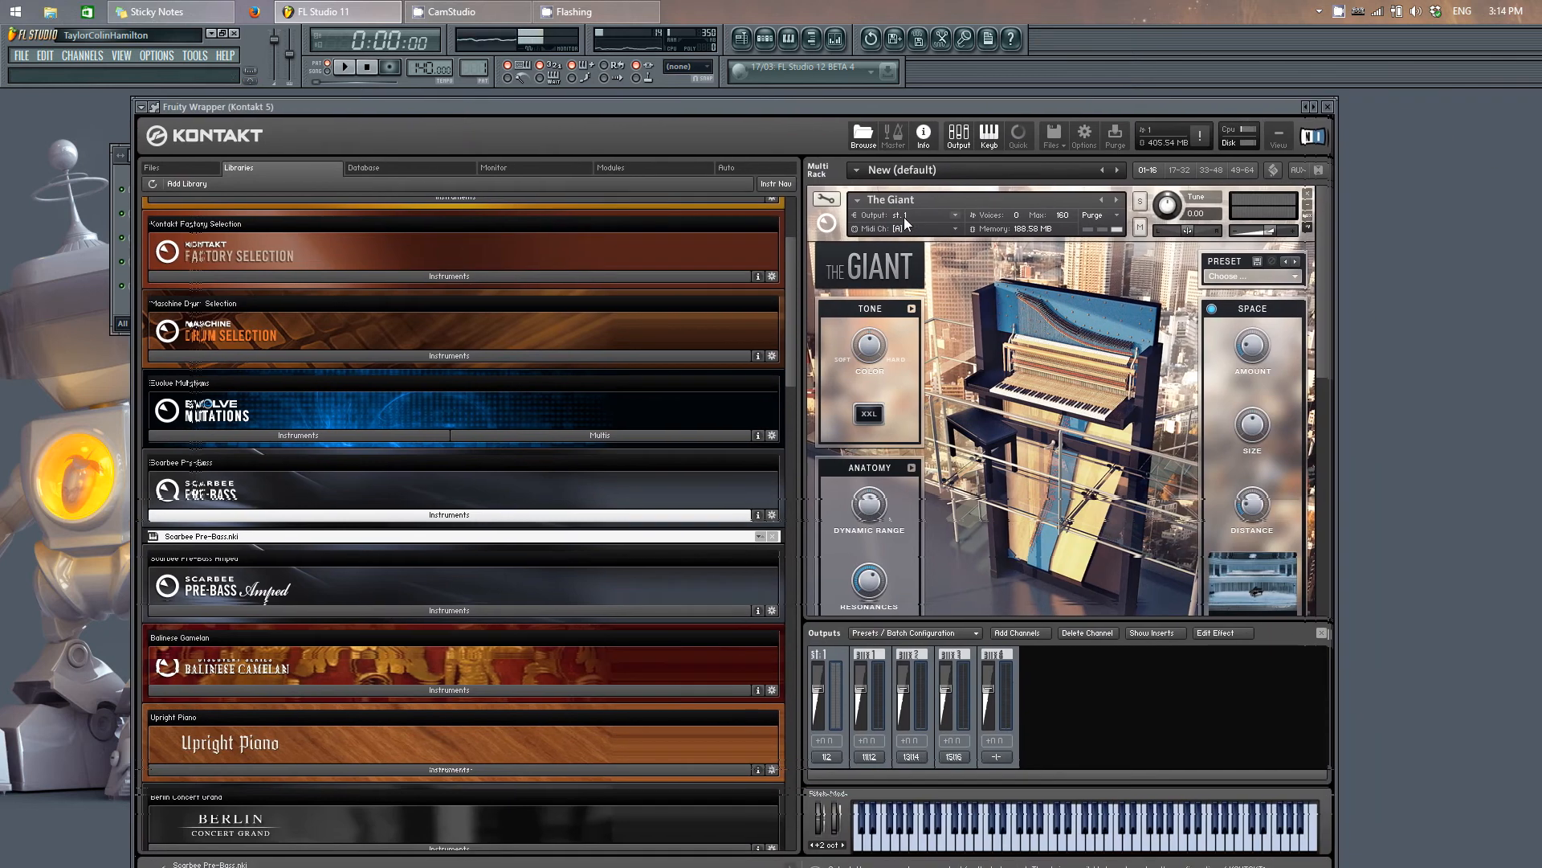
{"action": "left_click", "coordinate": [898, 215]}
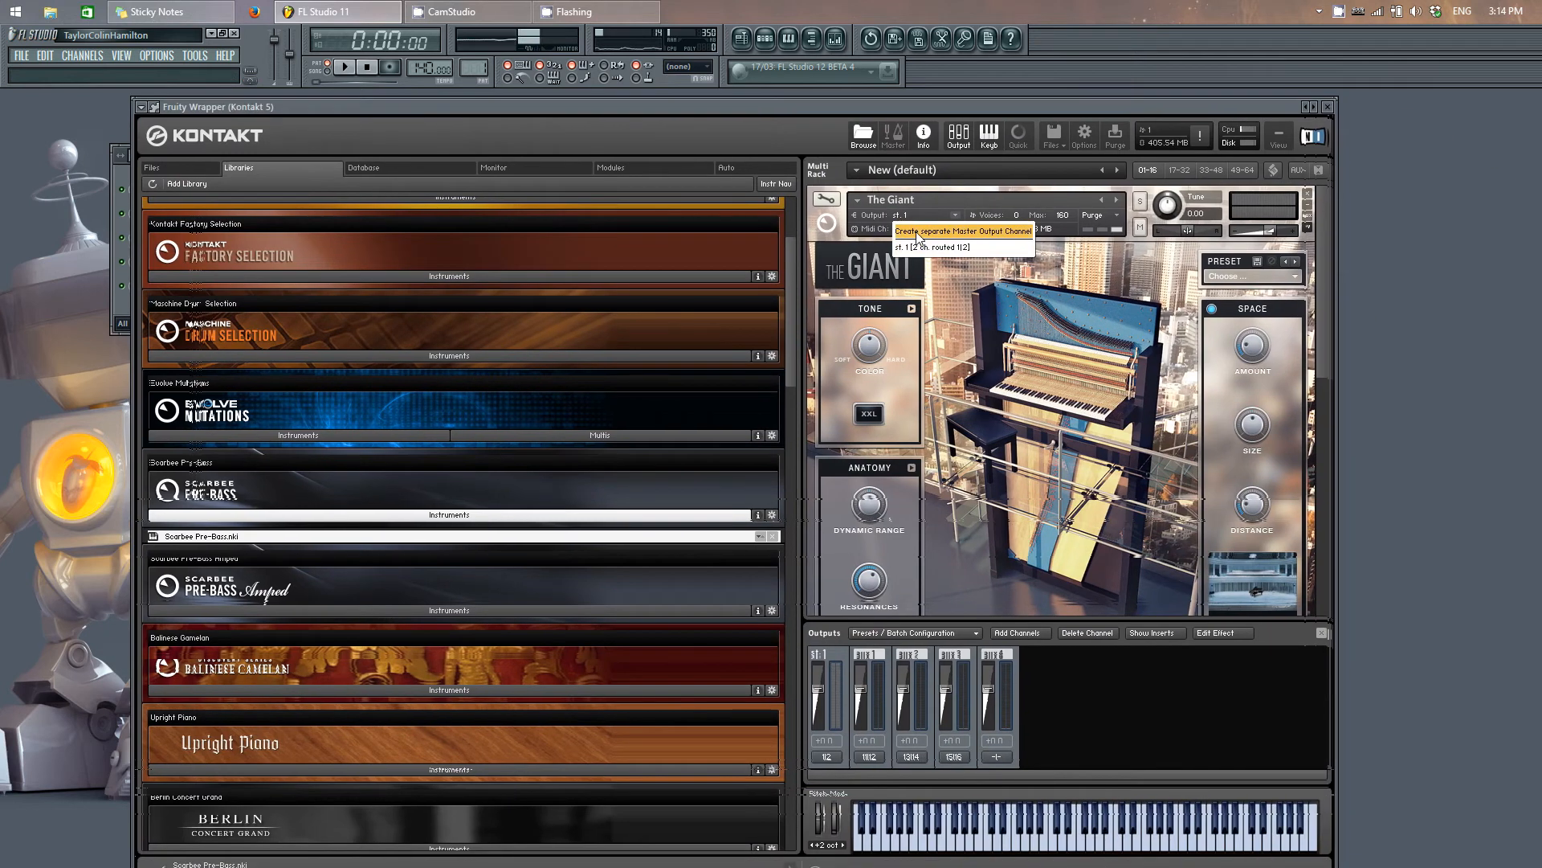
{"action": "left_click", "coordinate": [883, 217]}
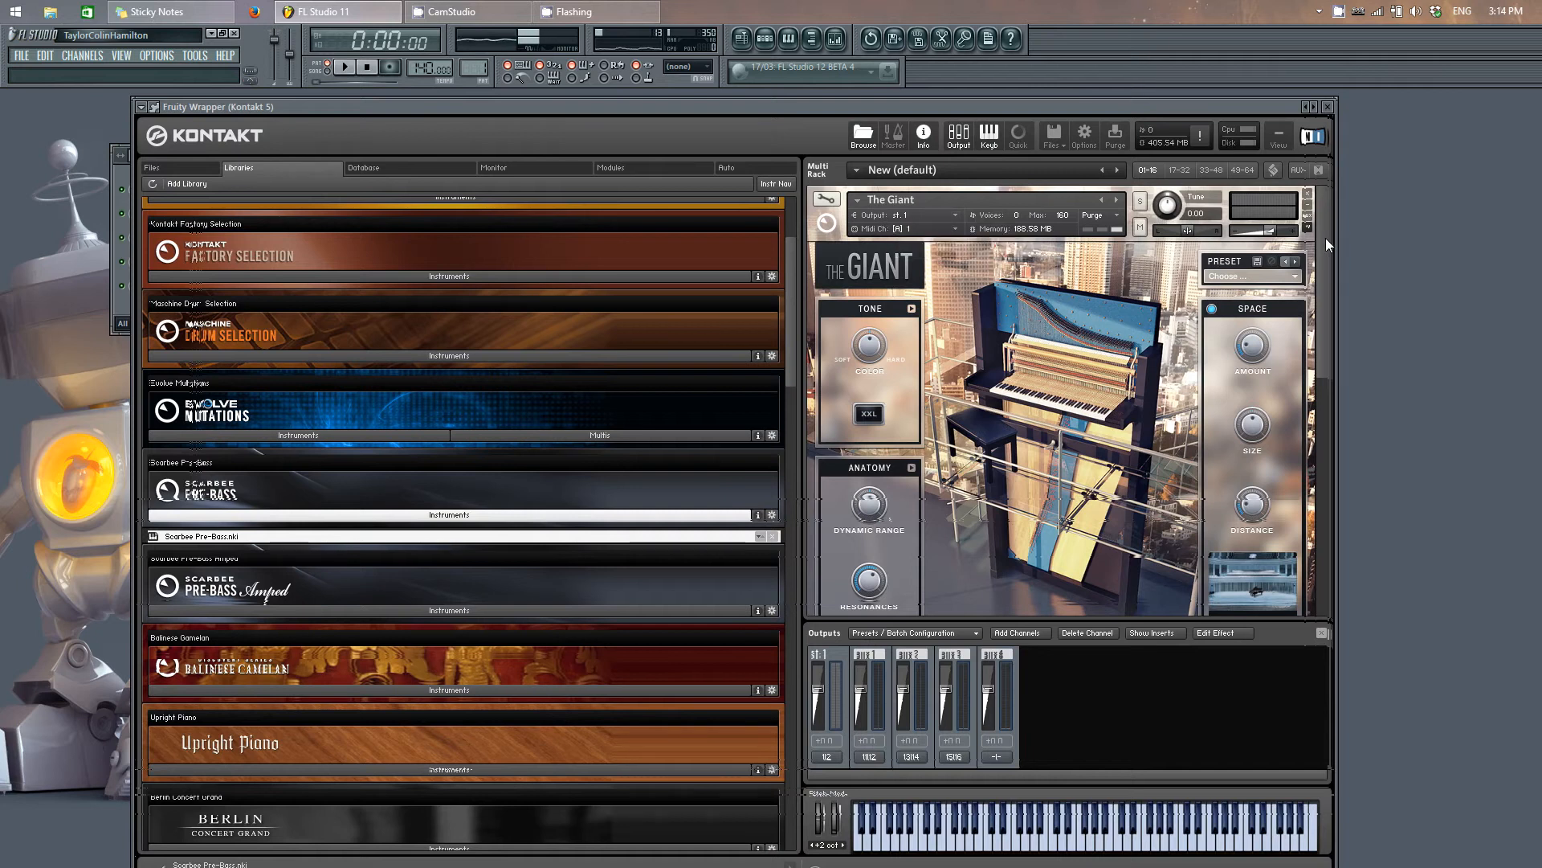
Step: Create a separate master output channel for the Clavinet instrument in the rack
{"action": "scroll", "coordinate": [1325, 238], "scroll_direction": "down", "scroll_amount": 5}
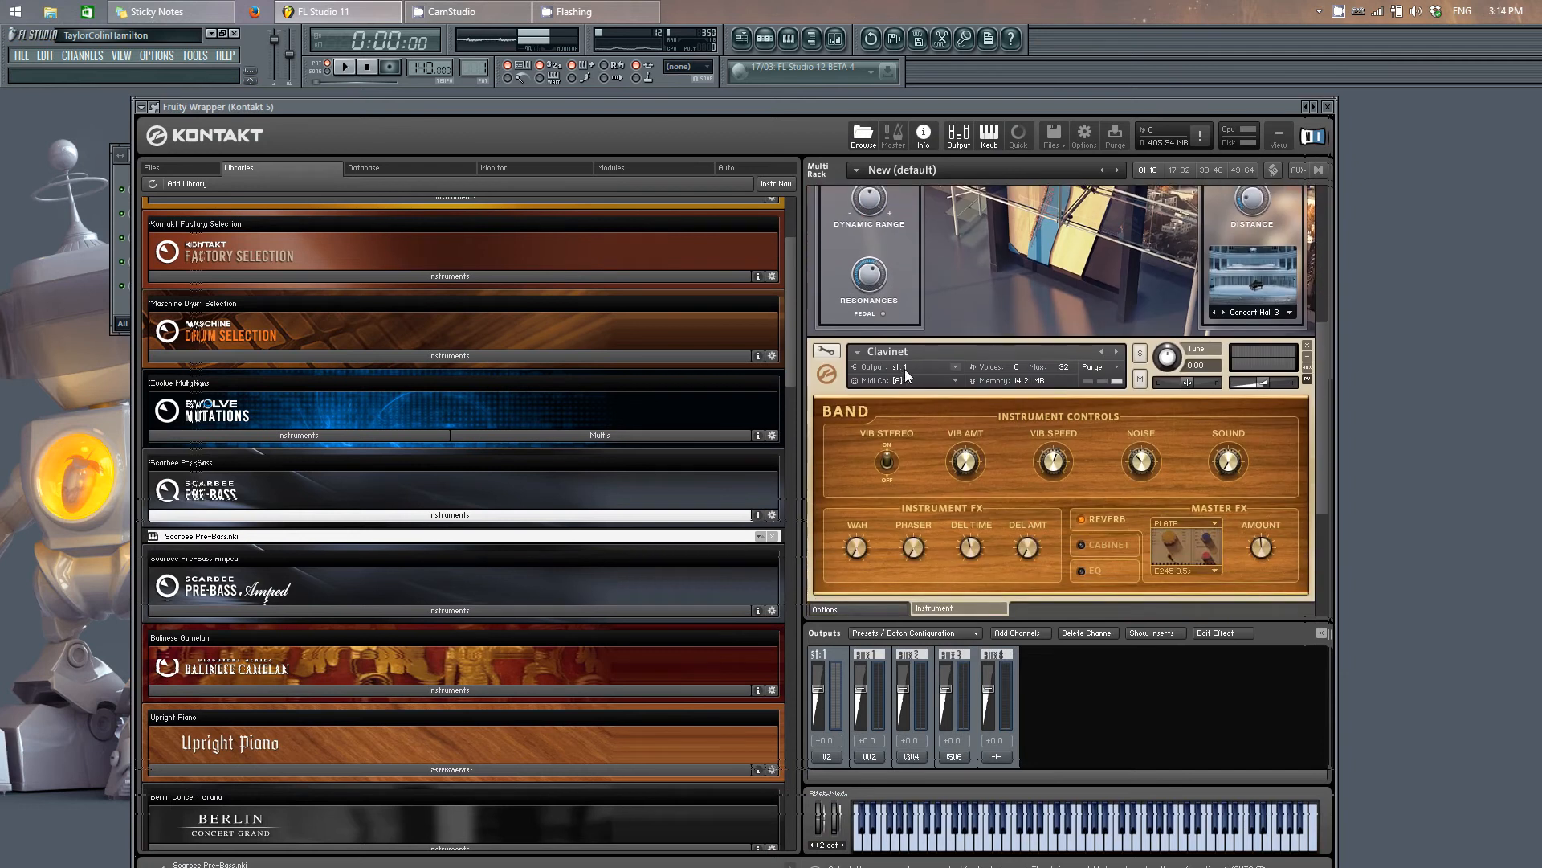
{"action": "left_click", "coordinate": [904, 368]}
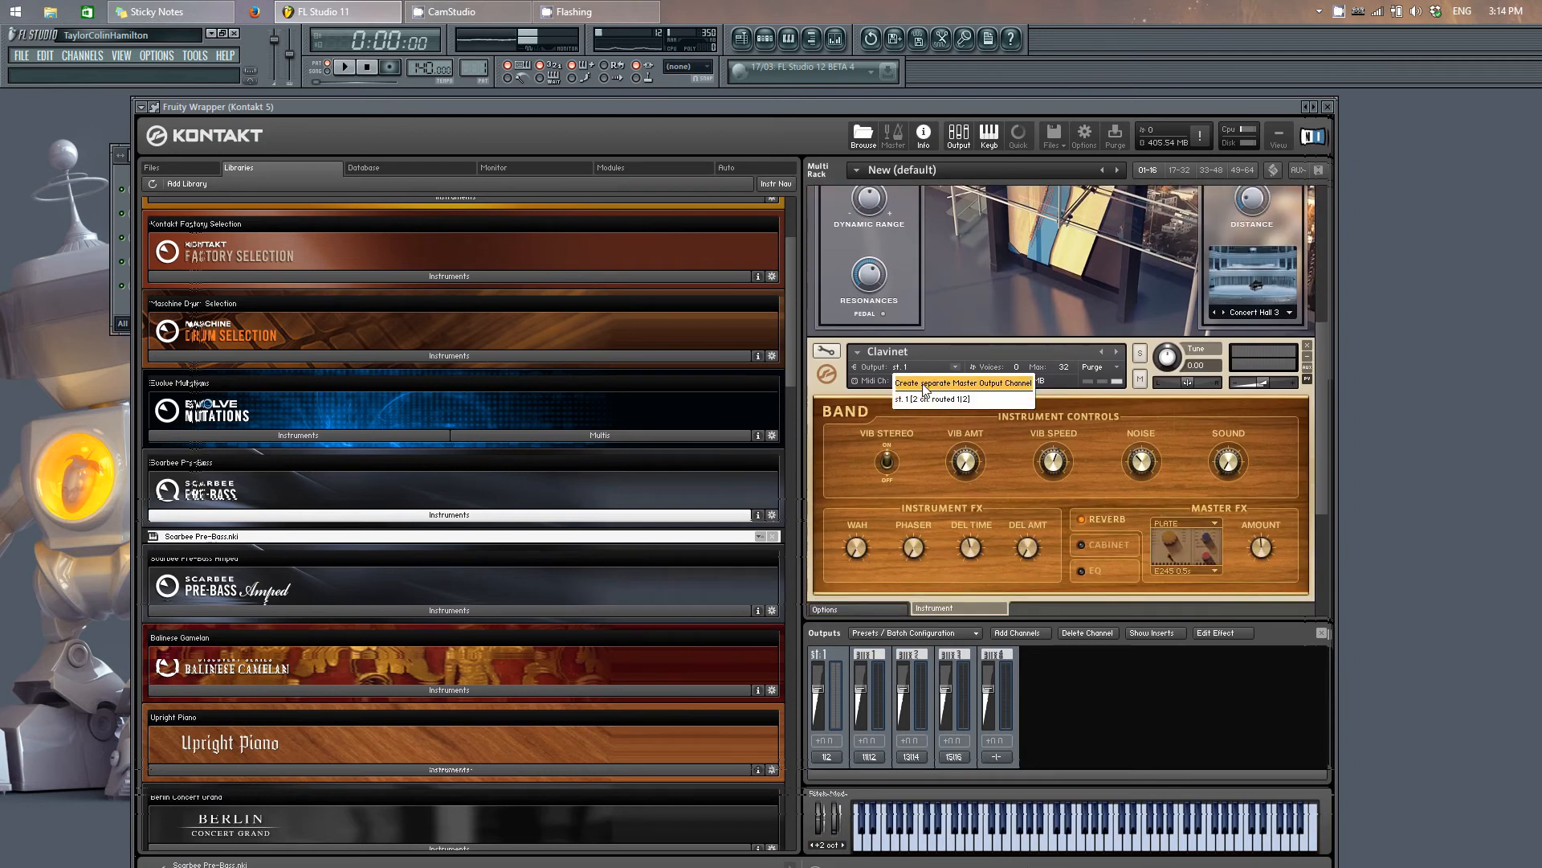
{"action": "left_click", "coordinate": [924, 384]}
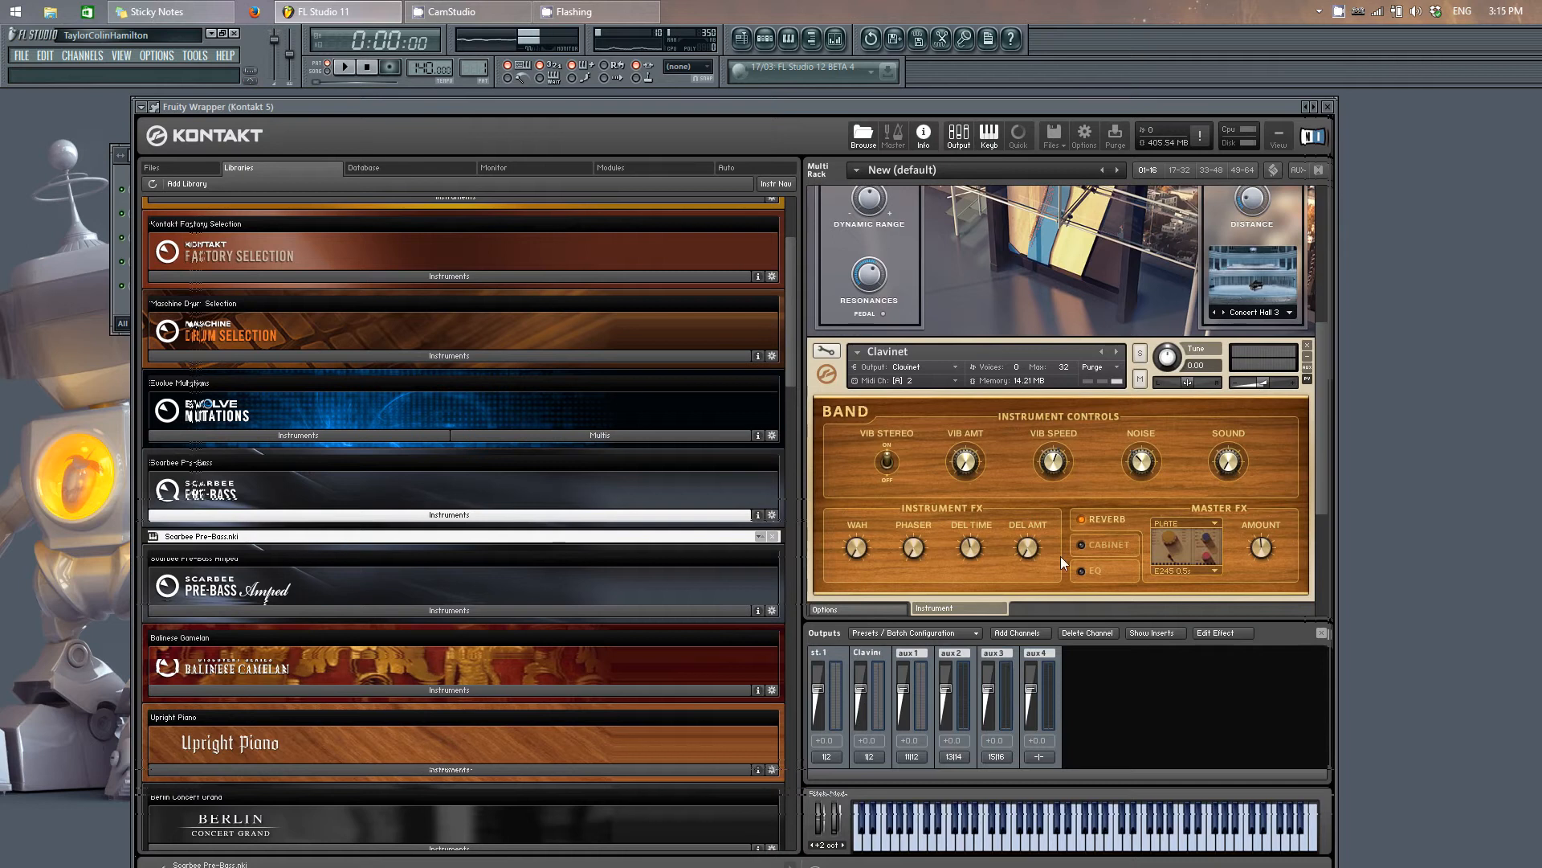
Step: Create a separate master output channel for the Scarbee Pre-Bass instrument
{"action": "left_click_drag", "start_coordinate": [1322, 342], "coordinate": [1322, 448]}
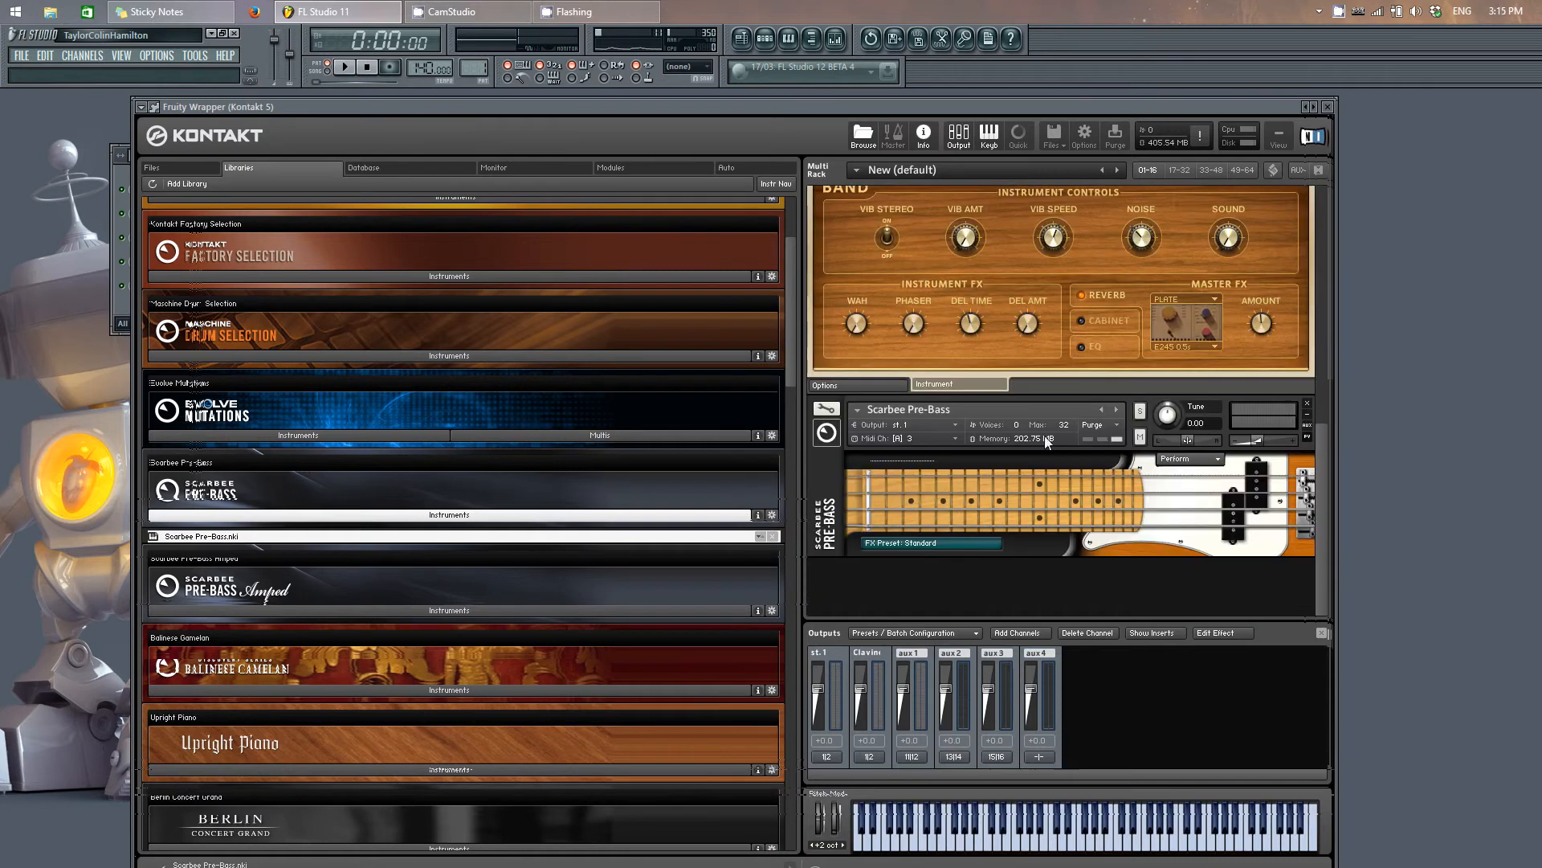
{"action": "left_click", "coordinate": [915, 424]}
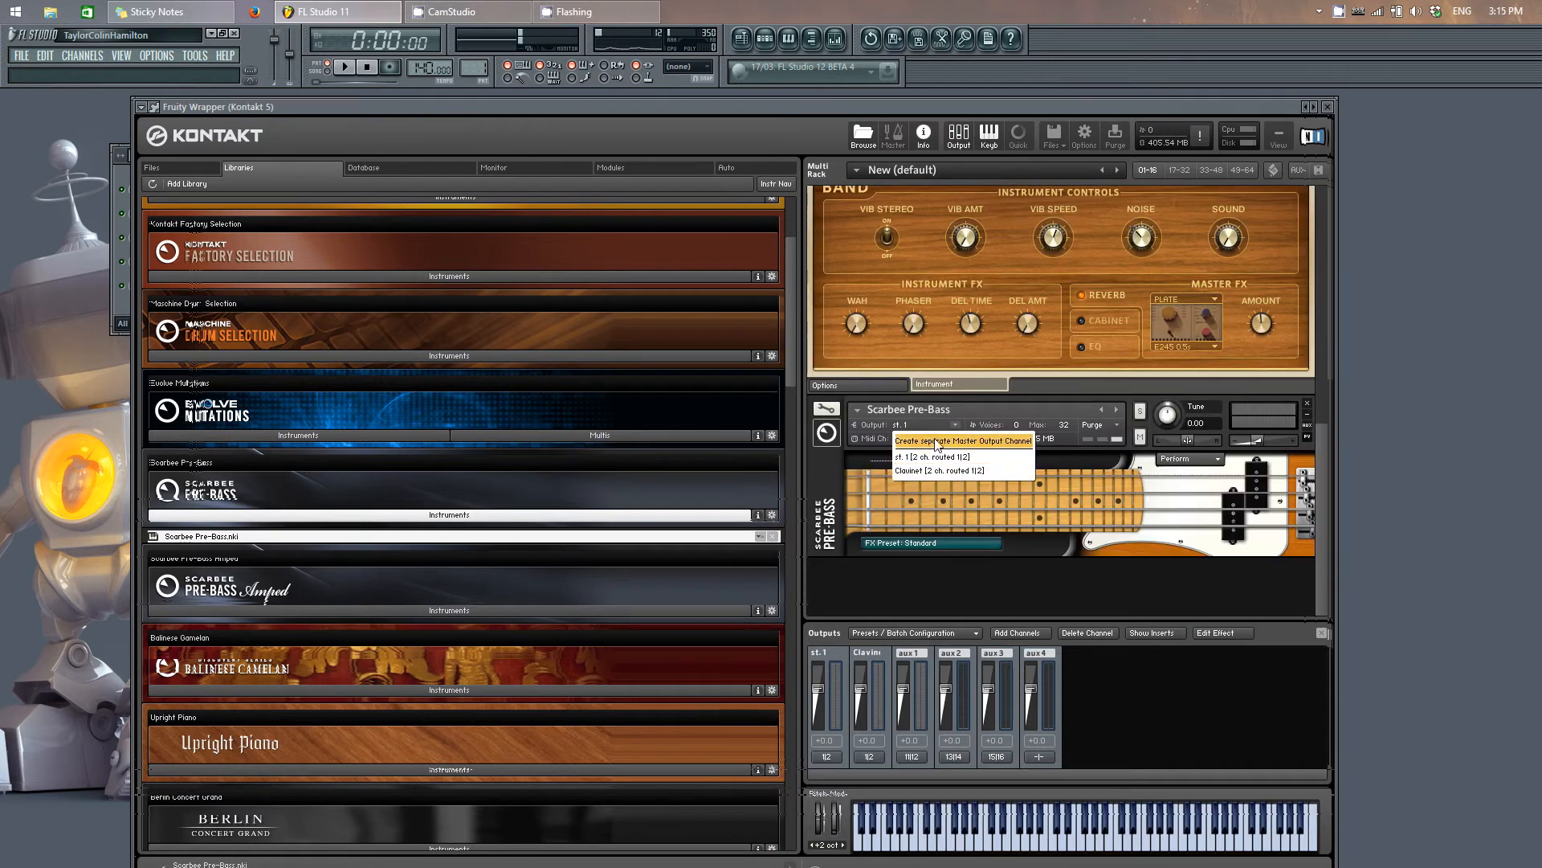
{"action": "left_click", "coordinate": [935, 440]}
Step: Move the Kontakt window aside and select each MIDI Out channel in turn to compare the Kontakt output meters
{"action": "left_click_drag", "start_coordinate": [987, 104], "coordinate": [1541, 164]}
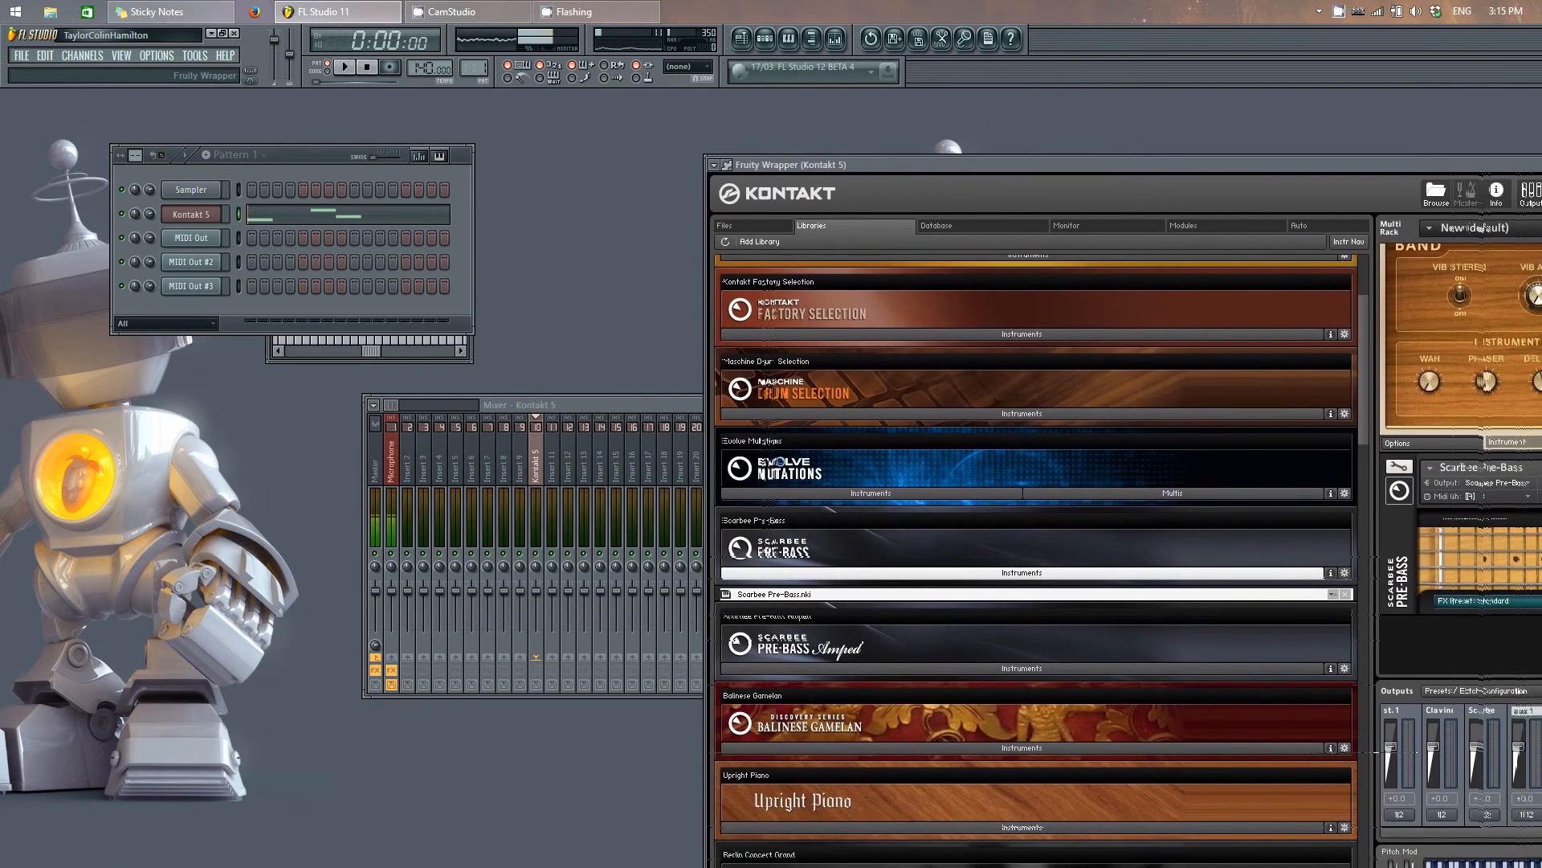
{"action": "left_click", "coordinate": [237, 237]}
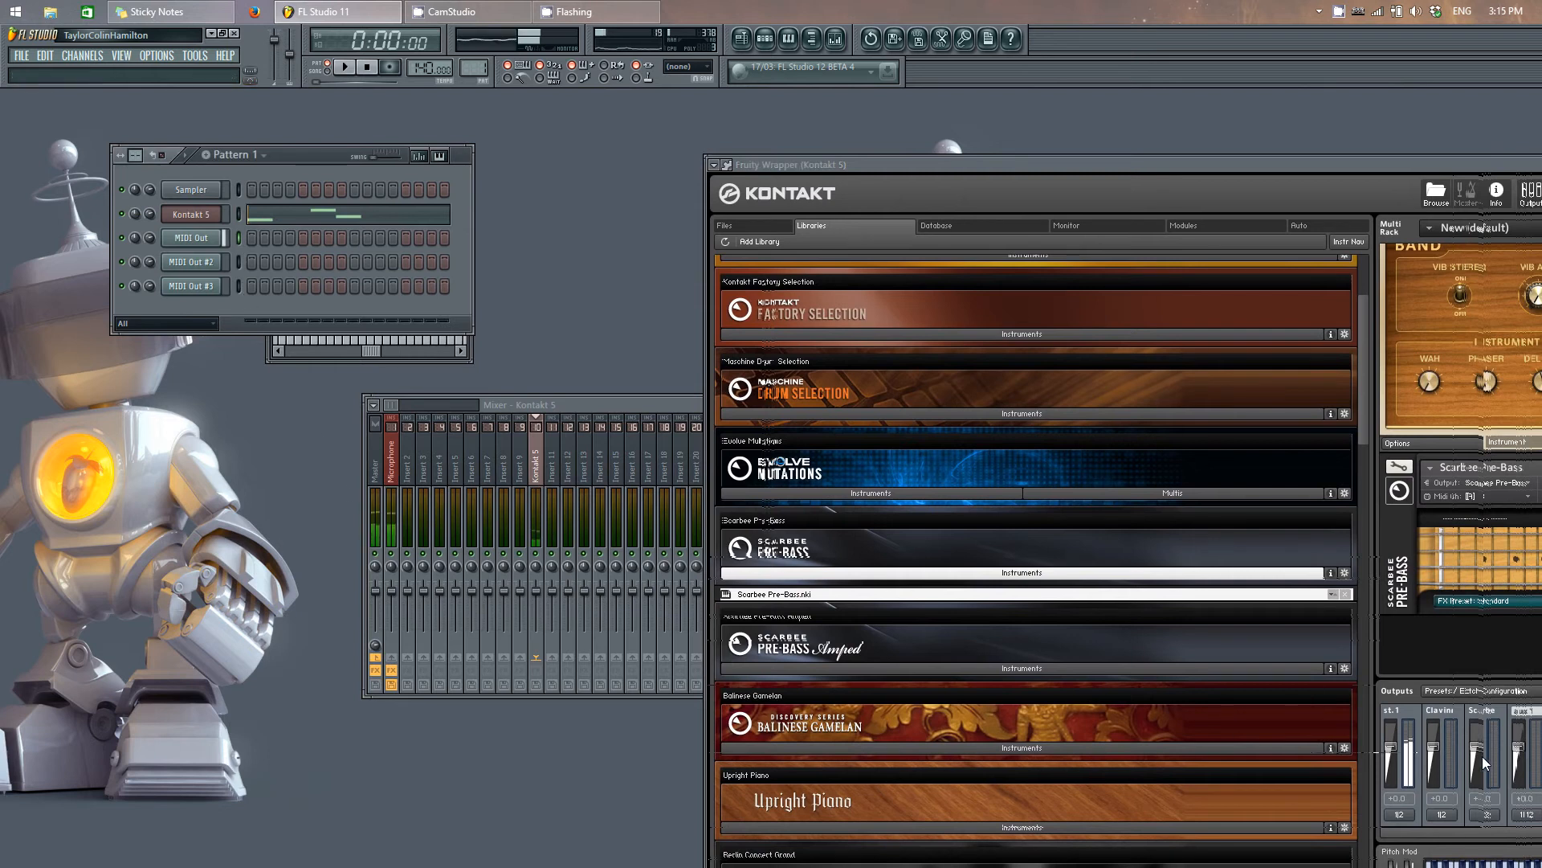
{"action": "left_click", "coordinate": [237, 261]}
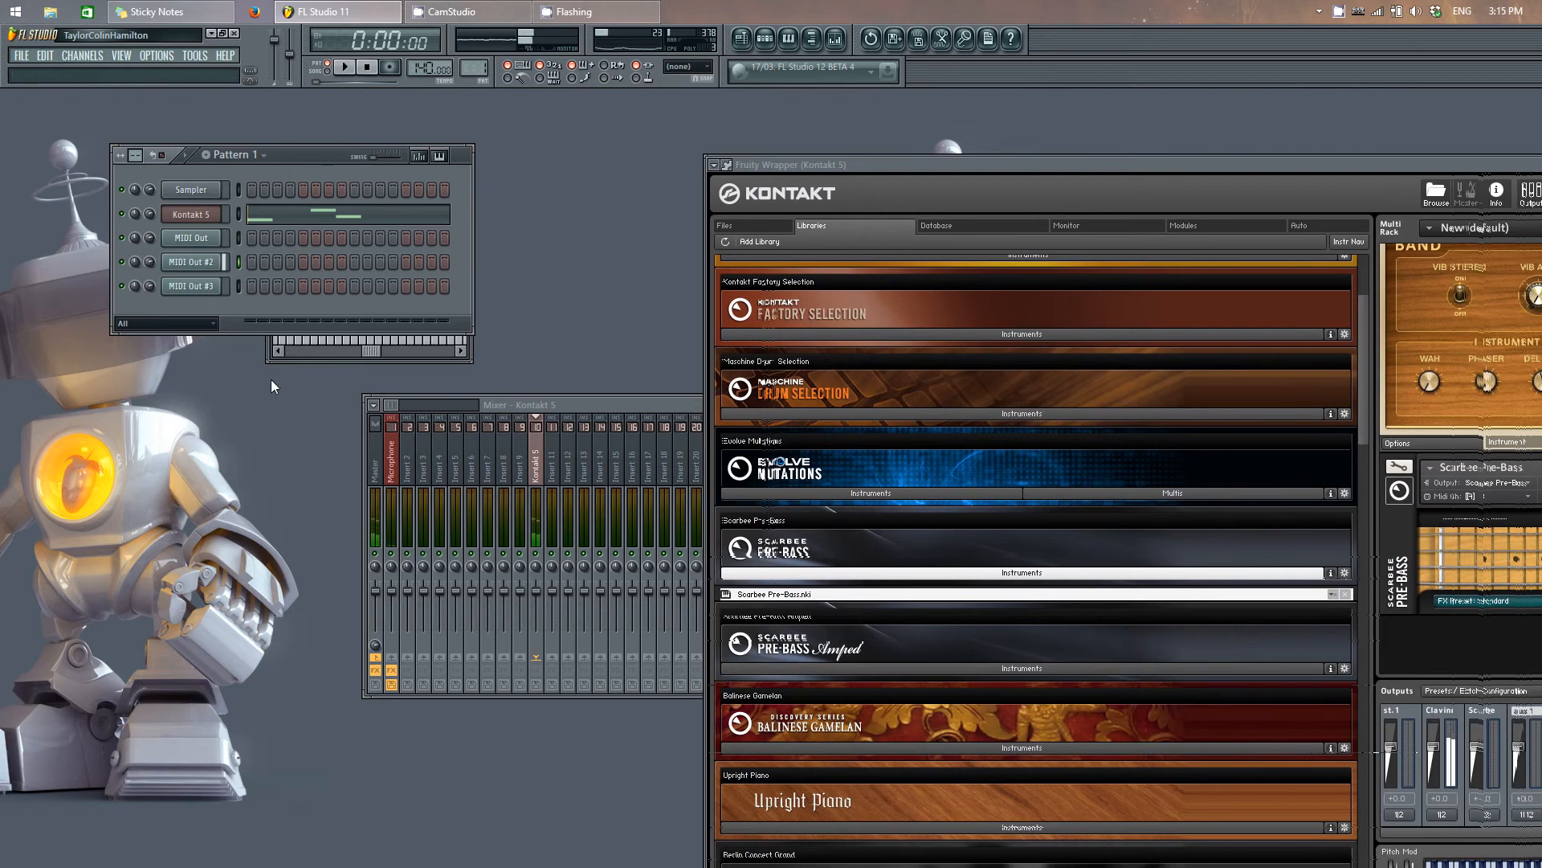
{"action": "left_click", "coordinate": [238, 287]}
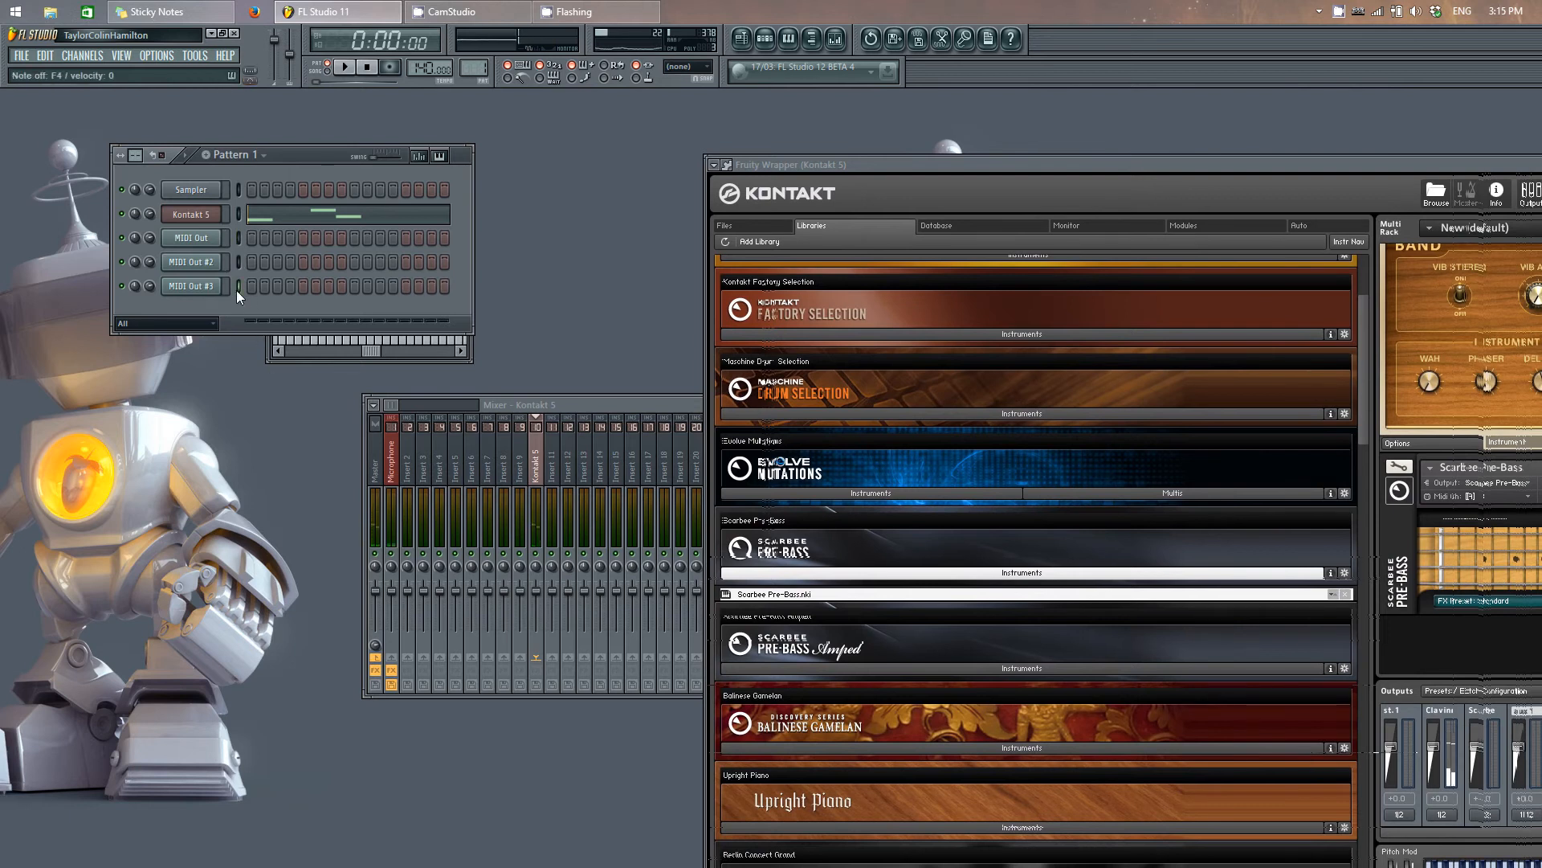
Step: Route the Clavinet output channel's two physical outs to Kt. aux 1 [1] and Kt. aux 1 [2]
{"action": "left_click_drag", "start_coordinate": [885, 164], "coordinate": [220, 86]}
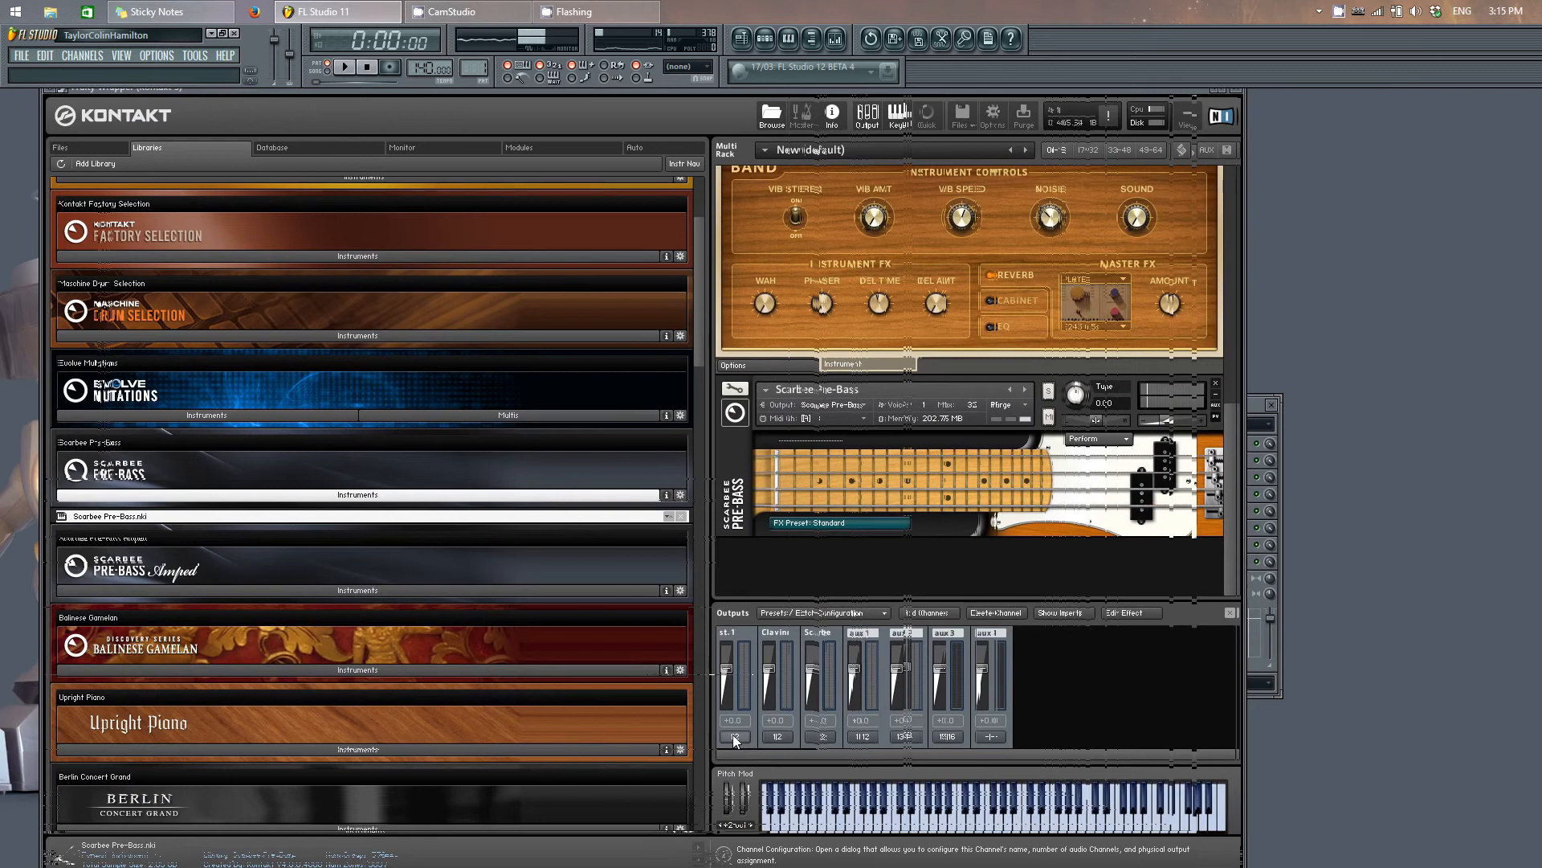
{"action": "left_click", "coordinate": [784, 740]}
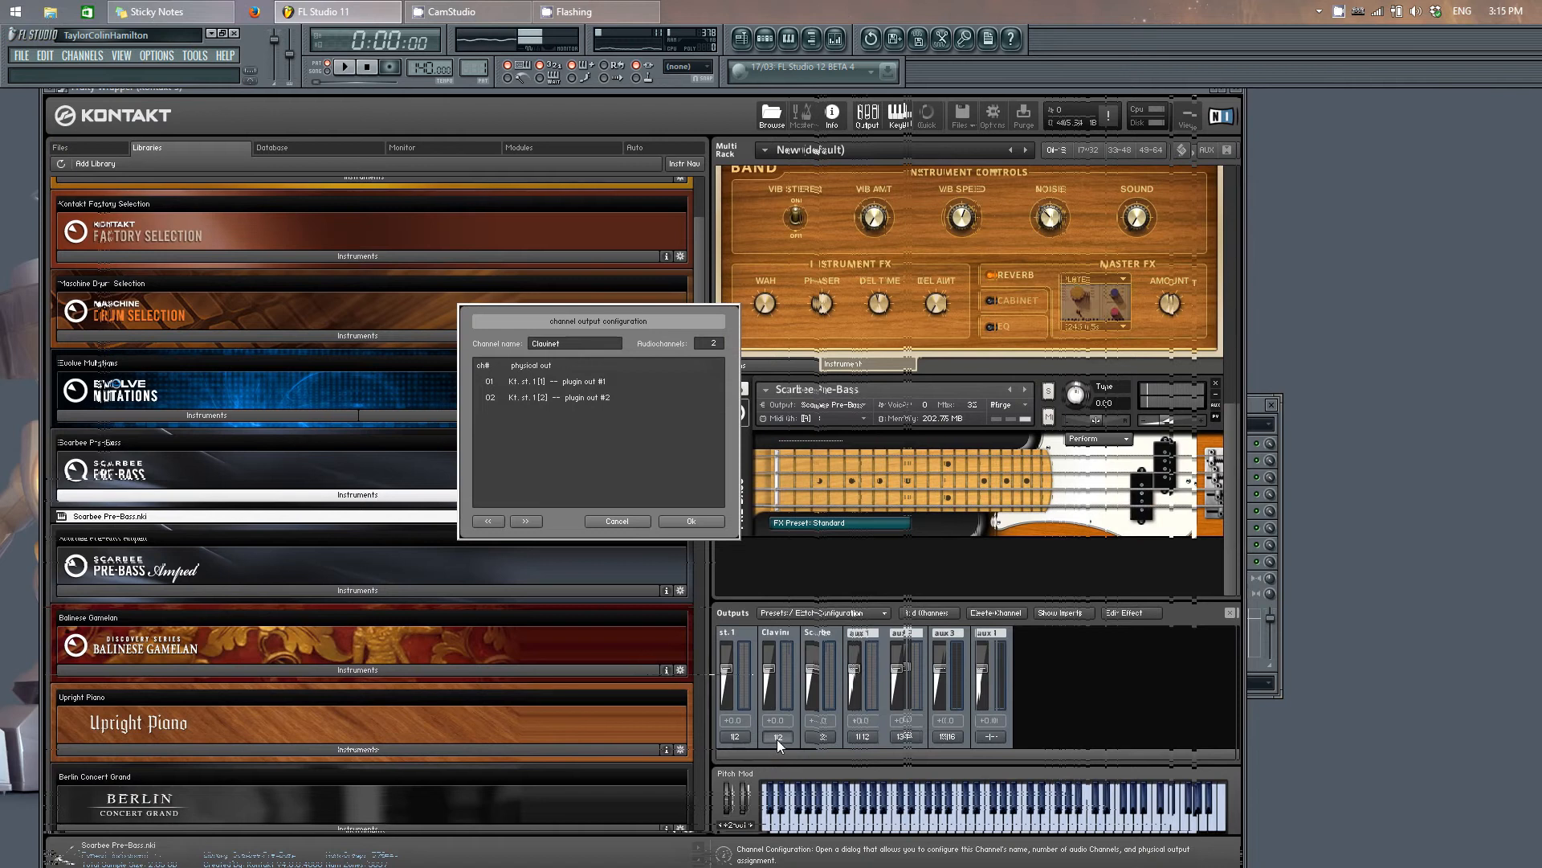
{"action": "left_click", "coordinate": [564, 384]}
{"action": "left_click", "coordinate": [535, 387]}
{"action": "left_click", "coordinate": [534, 388]}
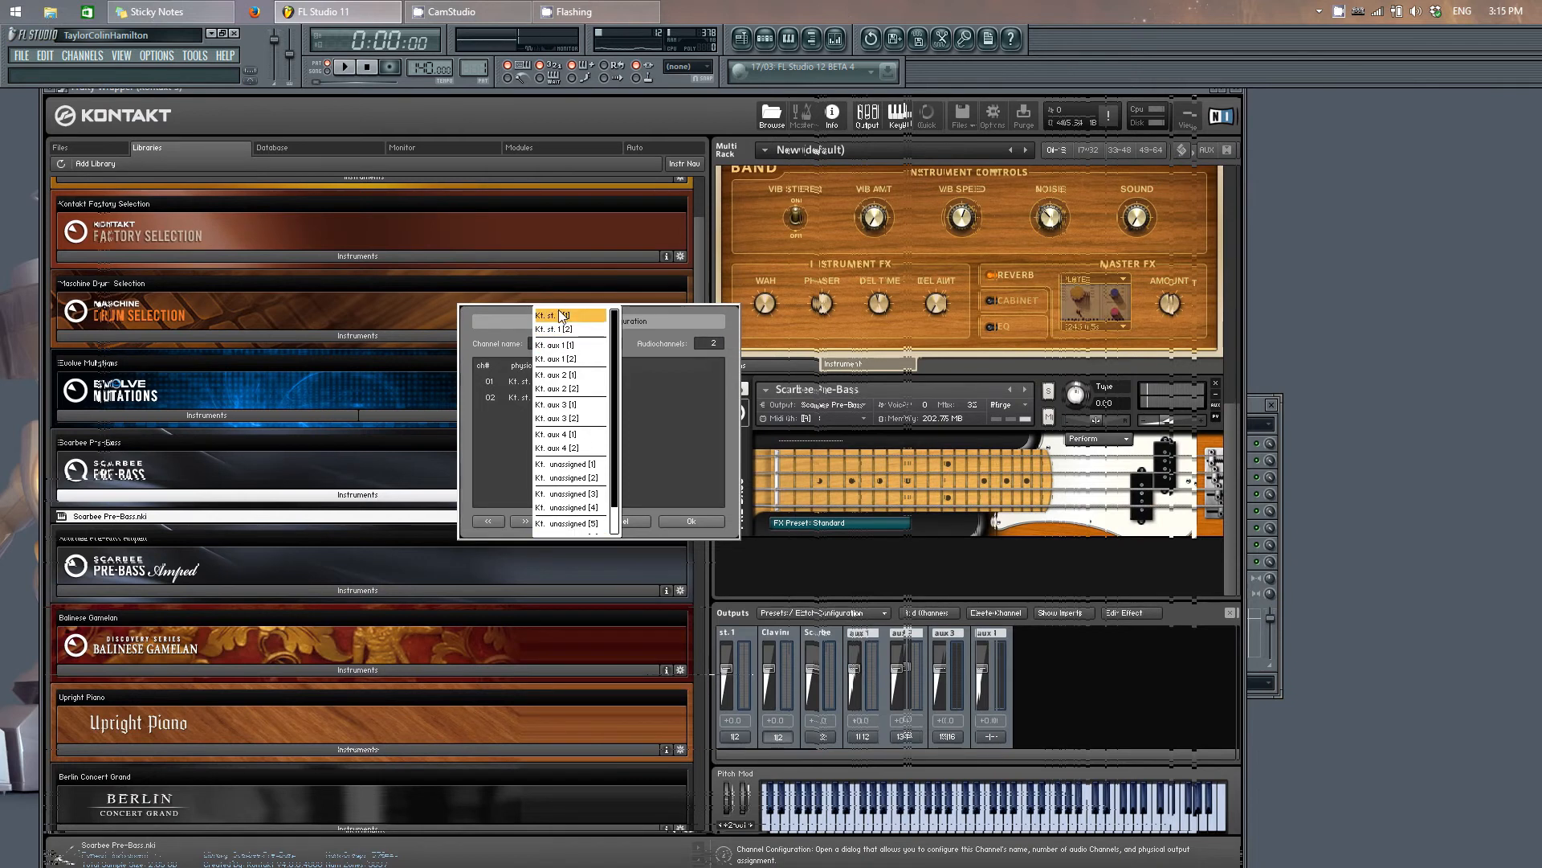
{"action": "left_click", "coordinate": [586, 345]}
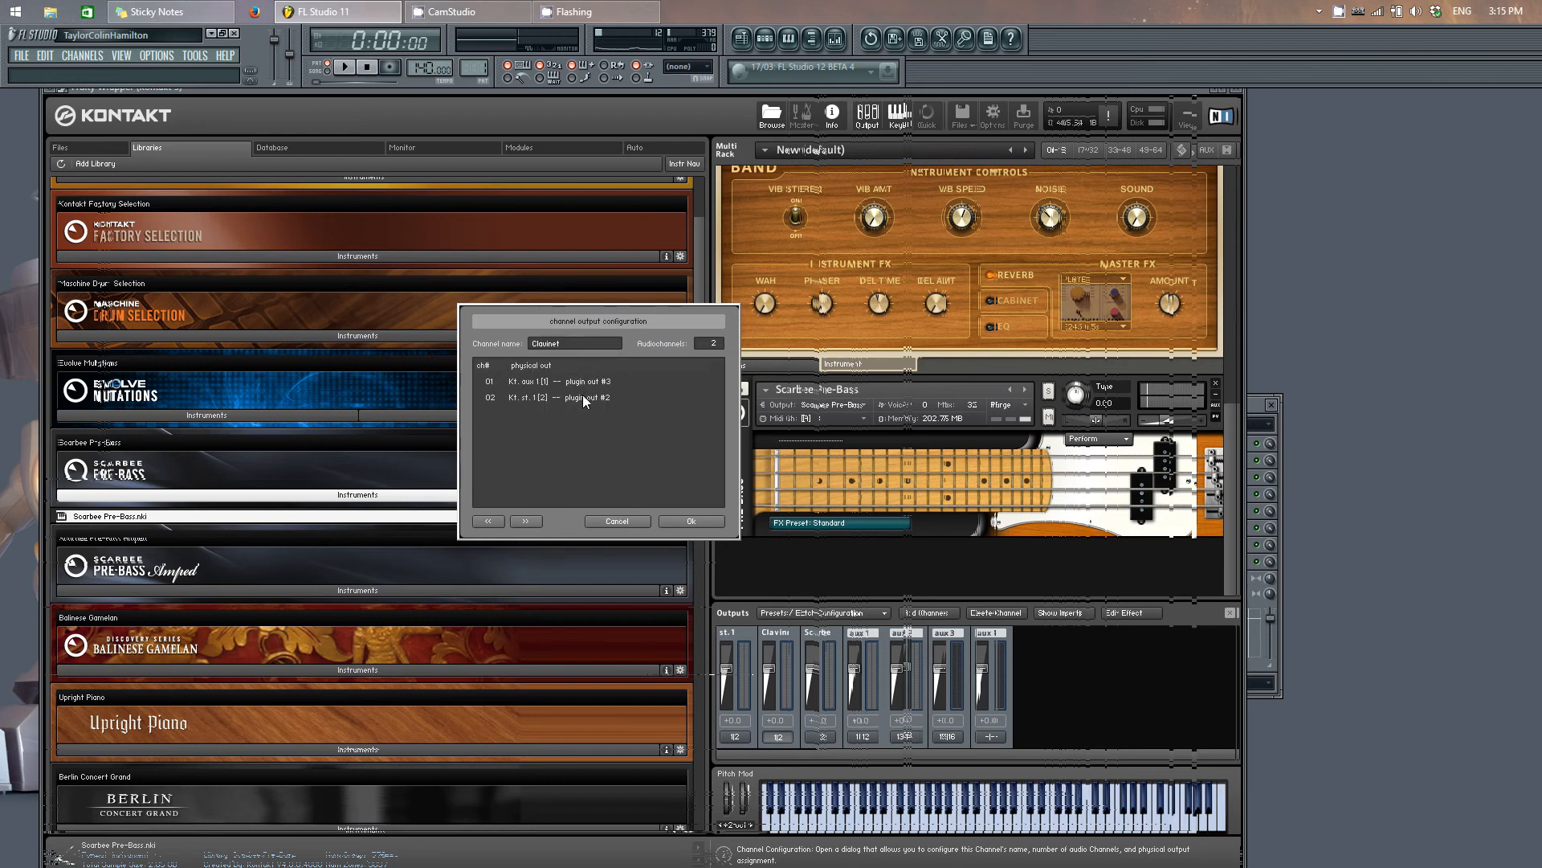
{"action": "left_click", "coordinate": [582, 394]}
{"action": "left_click", "coordinate": [614, 360]}
{"action": "left_click", "coordinate": [691, 521]}
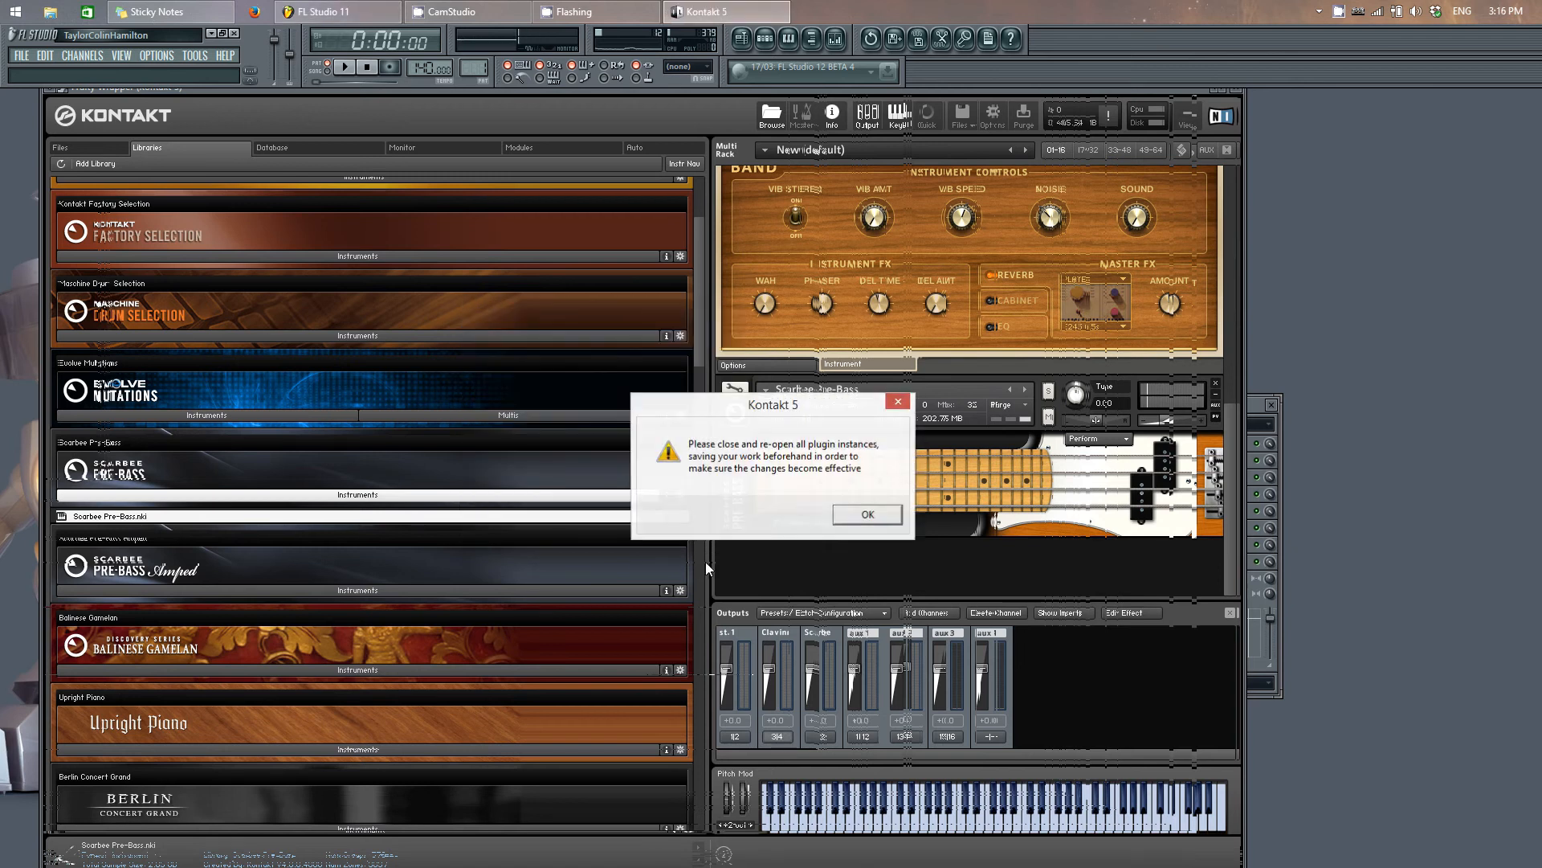
{"action": "left_click", "coordinate": [866, 516]}
Step: Route the Scarbee Pre-Bass output channel's two physical outs to Kt. aux 2 [1] and Kt. aux 2 [2]
{"action": "left_click", "coordinate": [821, 734]}
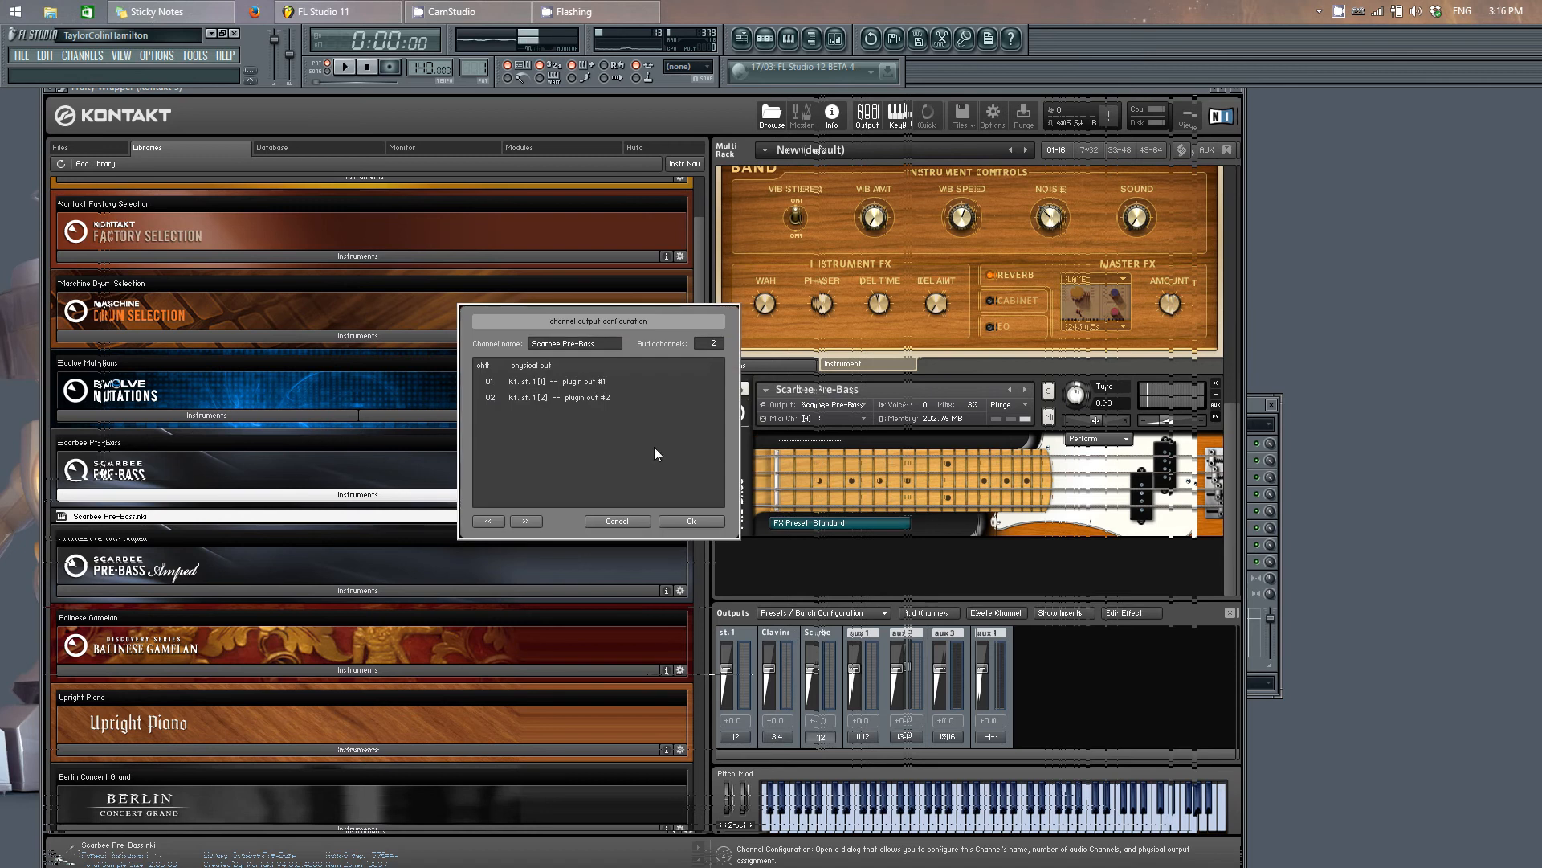
{"action": "left_click", "coordinate": [599, 382]}
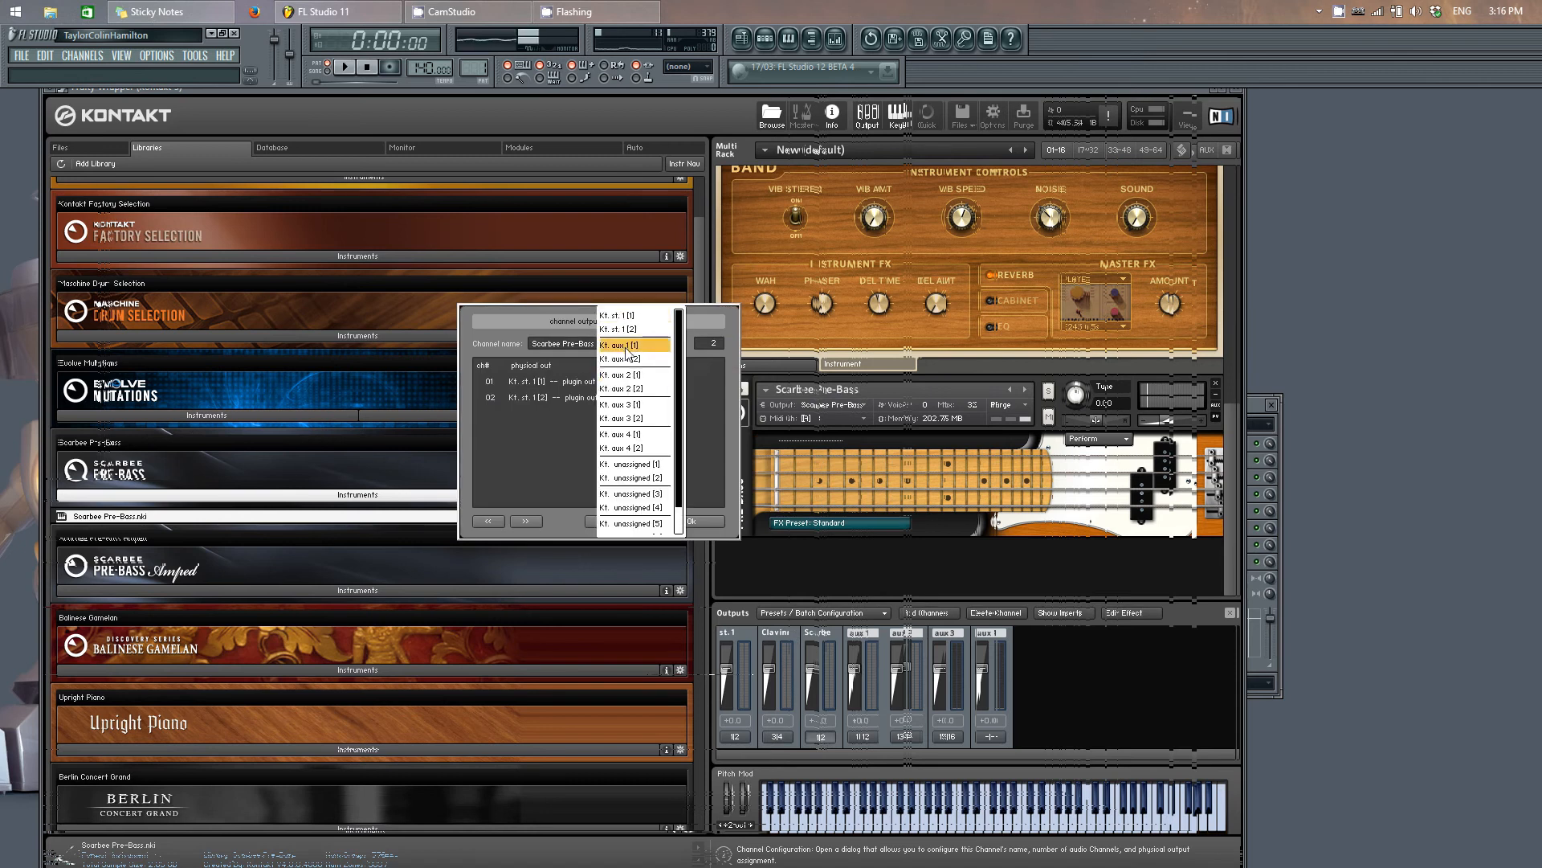
{"action": "left_click", "coordinate": [615, 377]}
{"action": "left_click", "coordinate": [612, 397]}
{"action": "left_click", "coordinate": [627, 401]}
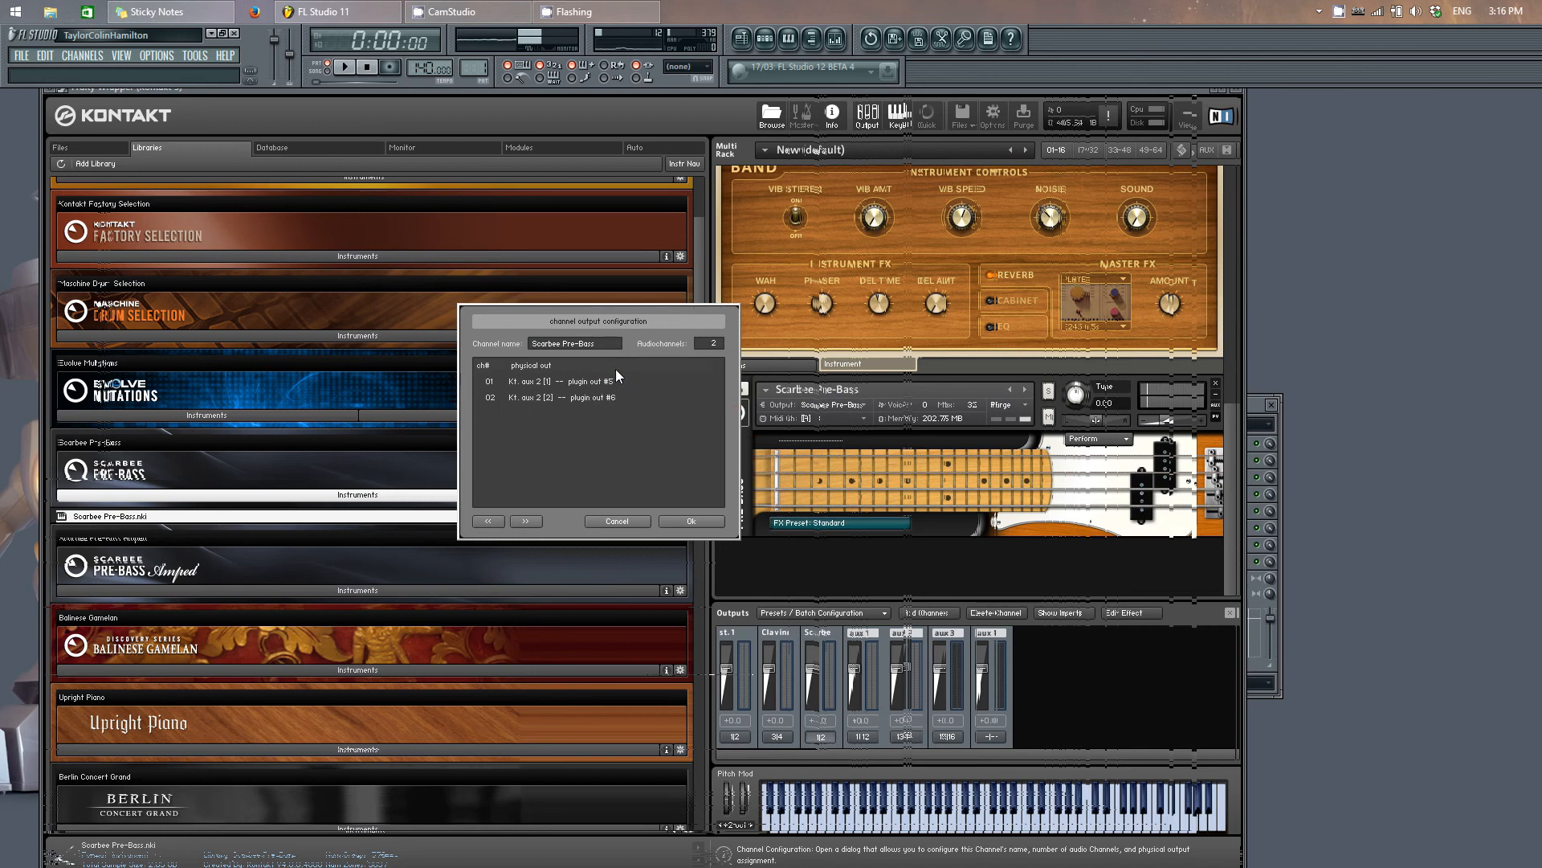
{"action": "left_click", "coordinate": [694, 519]}
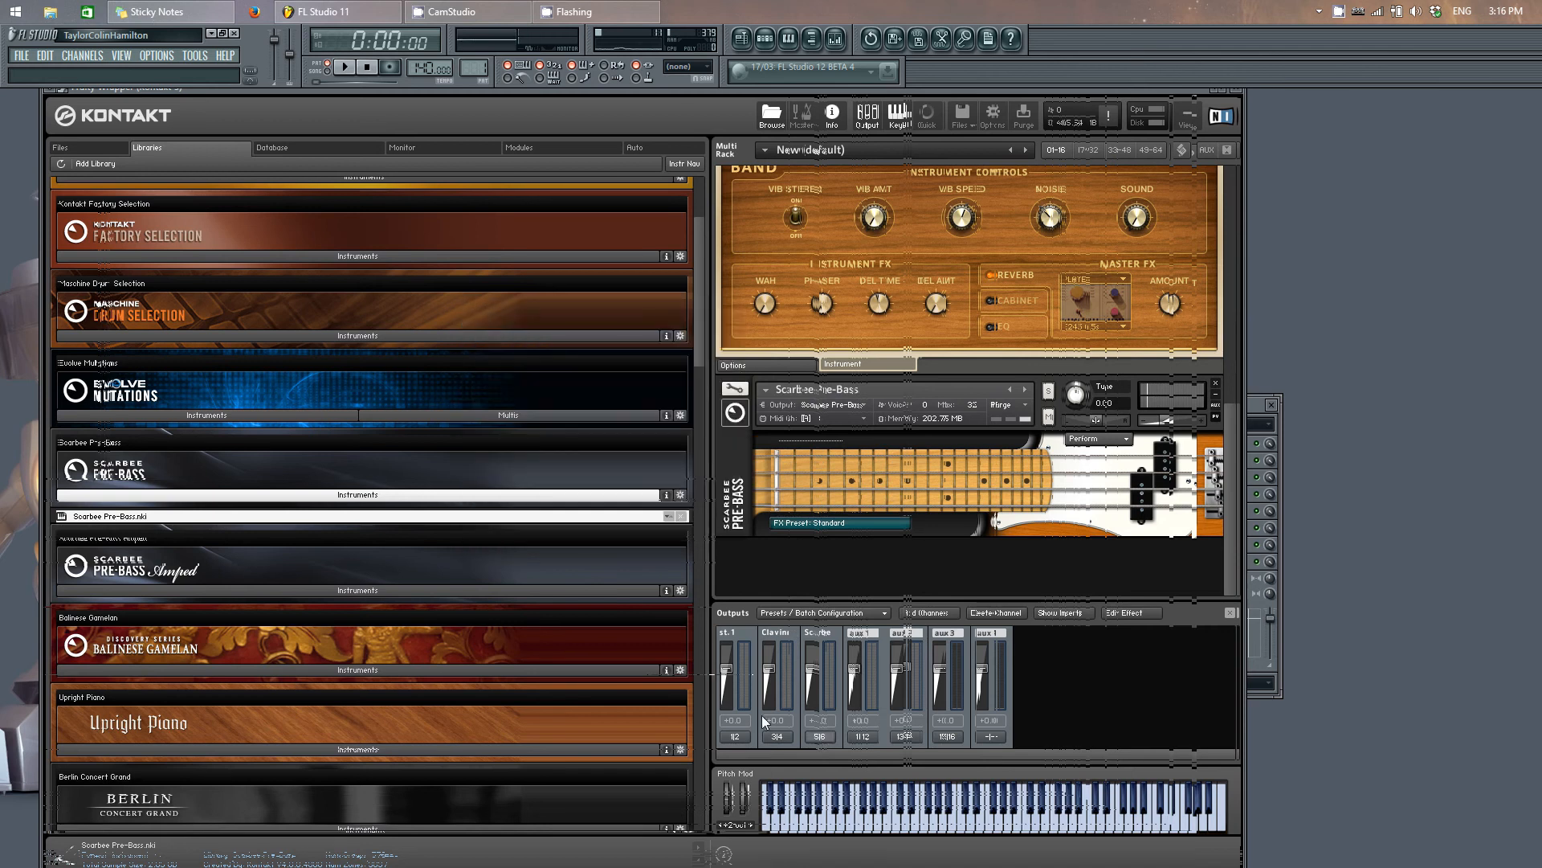
Step: Close the Kontakt window and select each MIDI Out channel in turn to check which mixer track receives its sound
{"action": "left_click", "coordinate": [1239, 87]}
{"action": "left_click", "coordinate": [237, 238]}
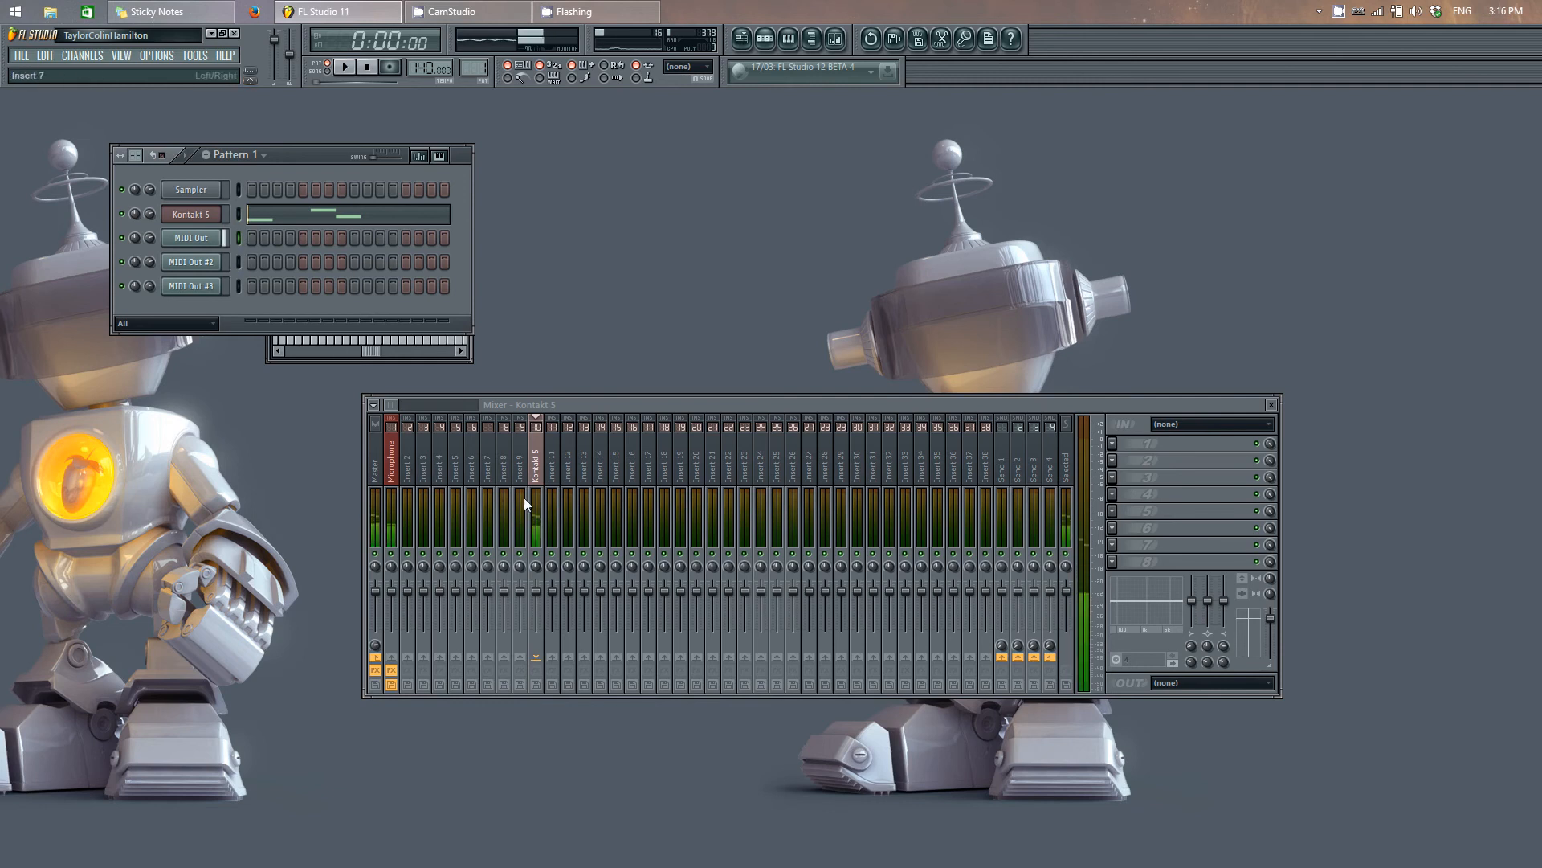
{"action": "left_click", "coordinate": [238, 258]}
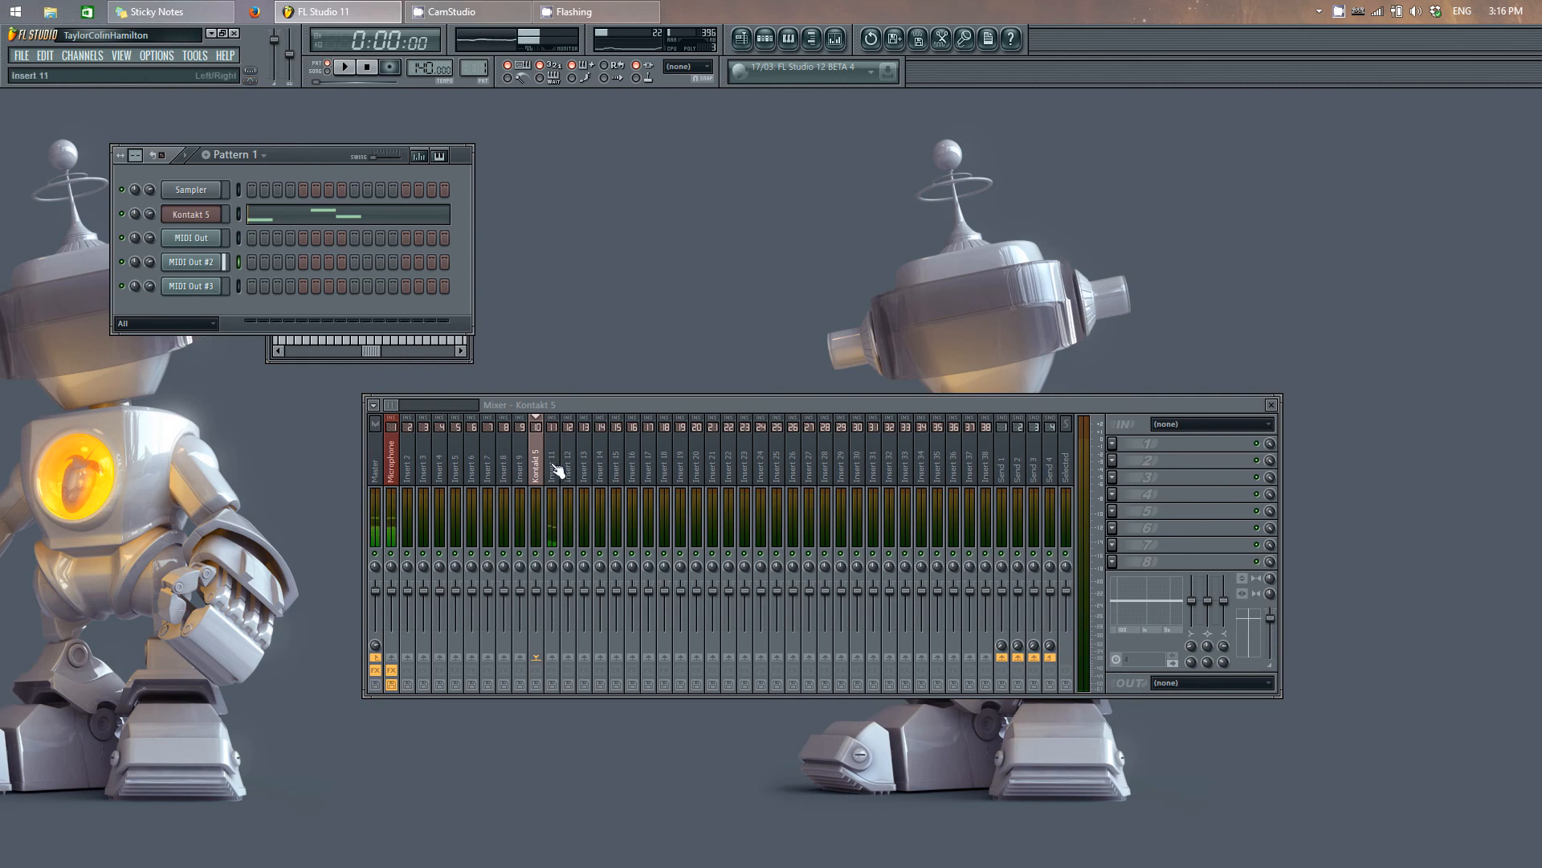
{"action": "left_click", "coordinate": [237, 286]}
Step: Reassign the Kontakt 5 channel to mixer track 4 in its channel settings, then close the plugin and settings windows
{"action": "left_click", "coordinate": [203, 221]}
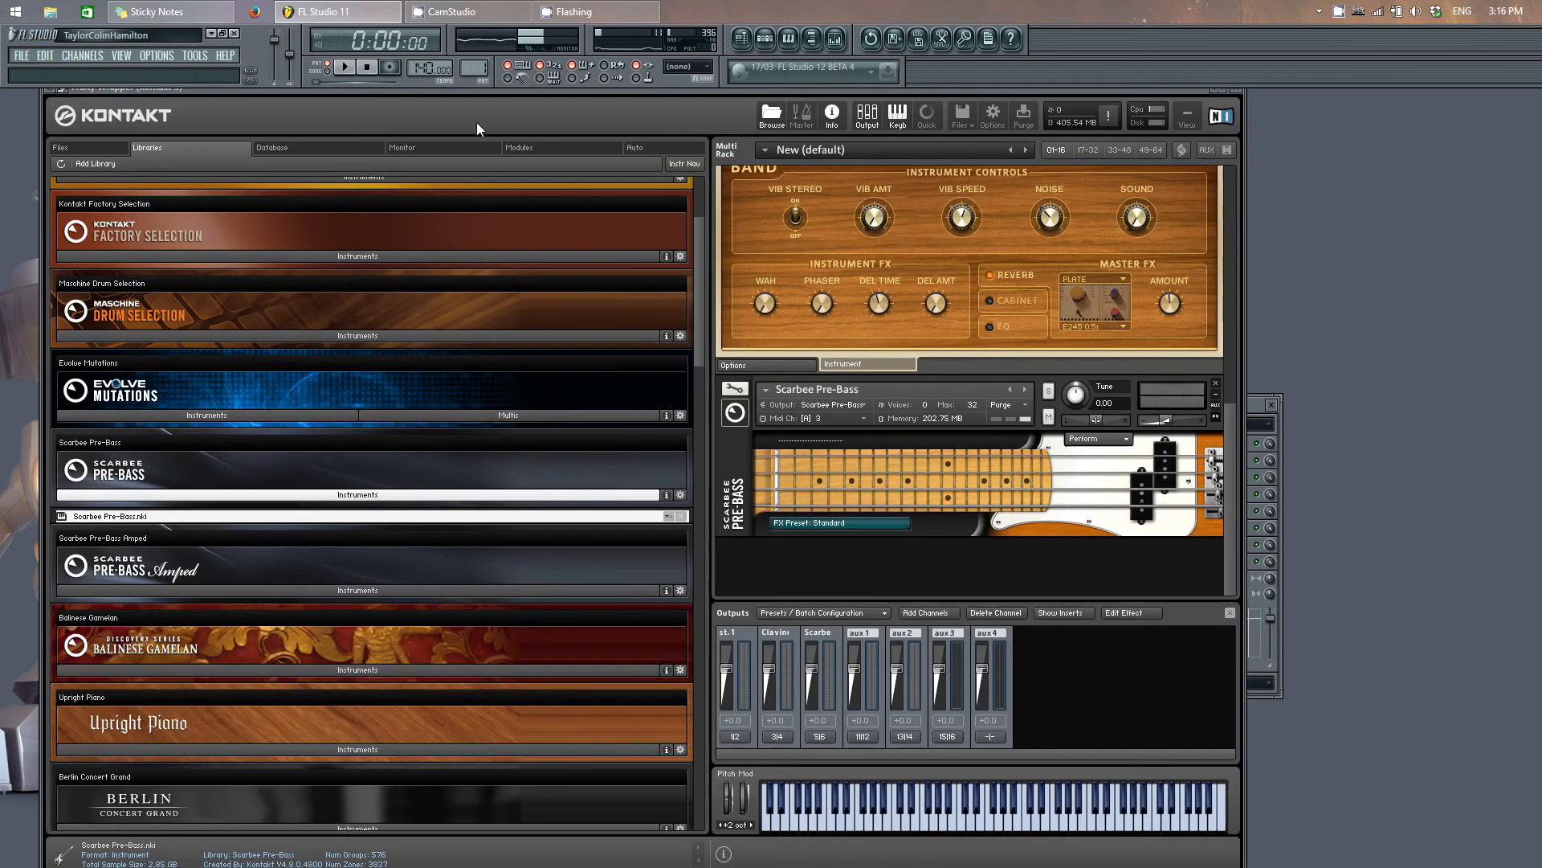
{"action": "left_click_drag", "start_coordinate": [560, 90], "coordinate": [1128, 177]}
{"action": "left_click_drag", "start_coordinate": [1345, 171], "coordinate": [888, 273]}
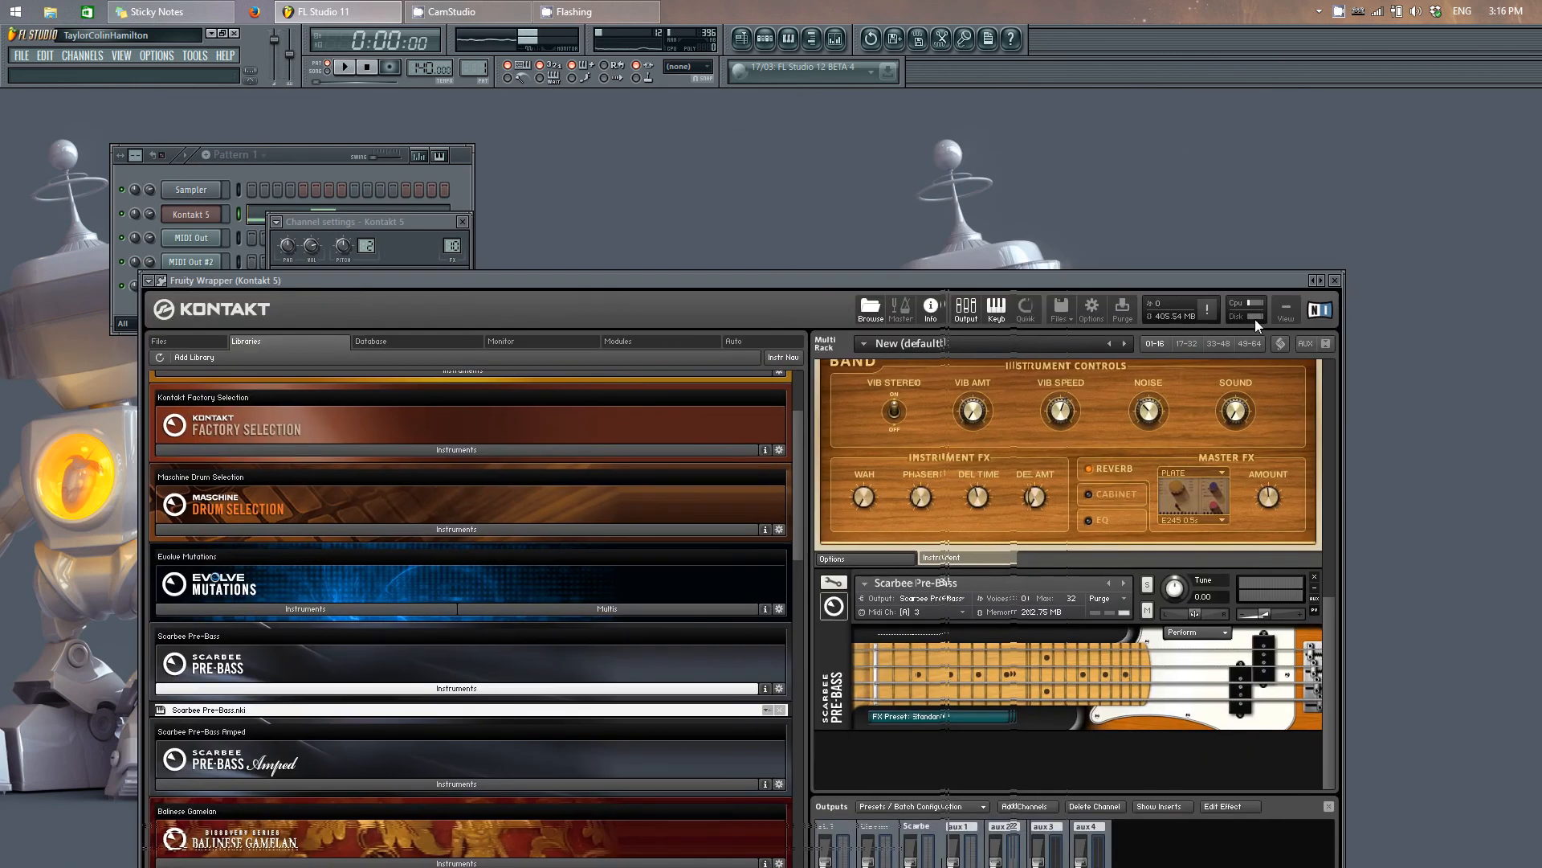
{"action": "left_click", "coordinate": [1337, 281]}
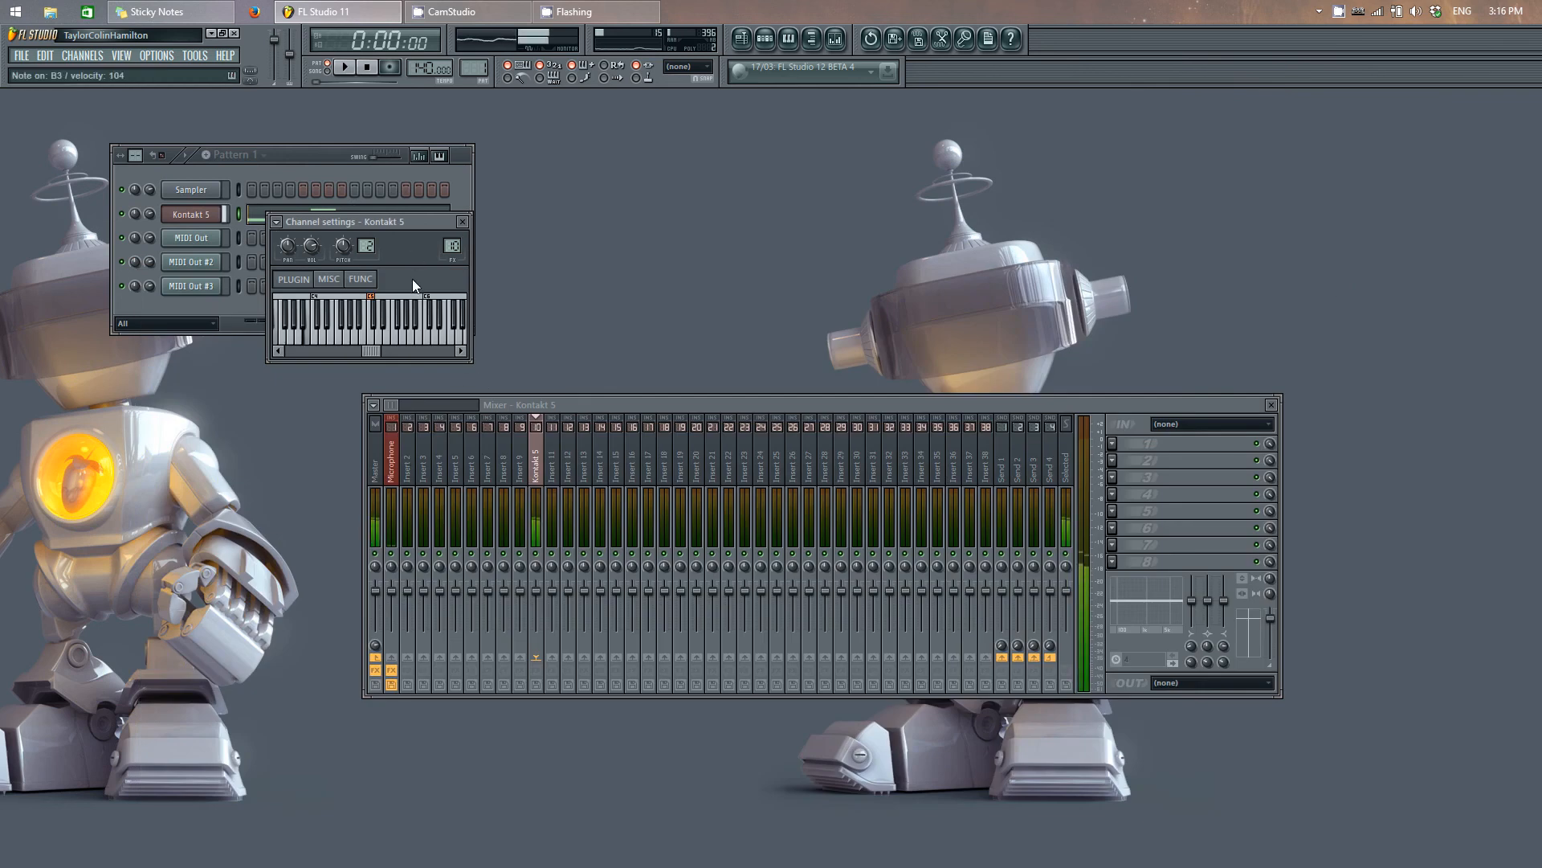
{"action": "left_click_drag", "start_coordinate": [452, 246], "coordinate": [450, 283]}
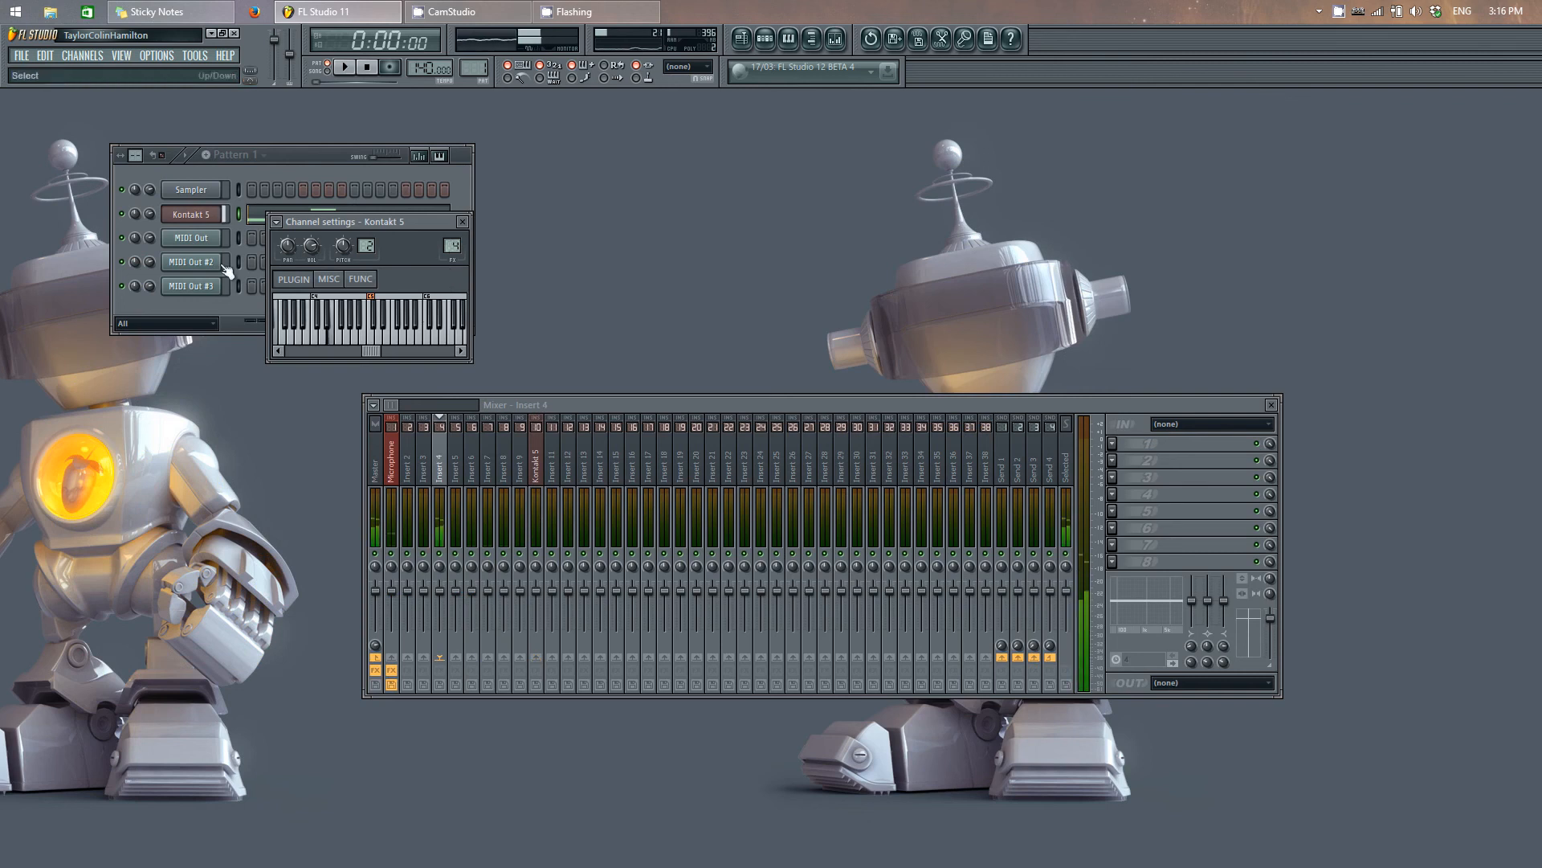
{"action": "left_click", "coordinate": [462, 222]}
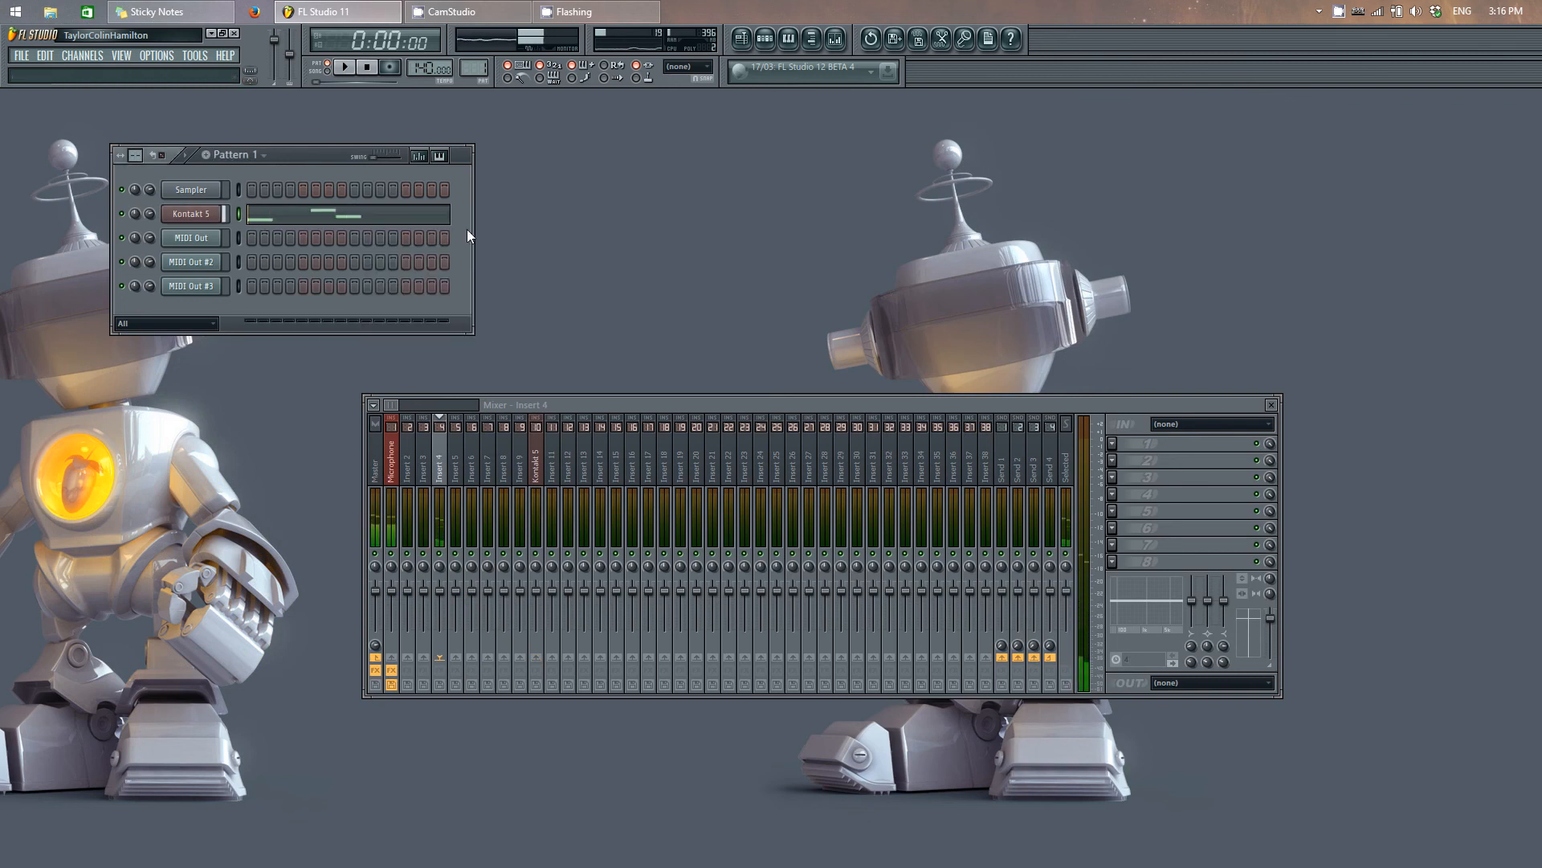
Step: Select MIDI Out, MIDI Out #2 and MIDI Out #3 in turn to compare the mixer meters from insert 4 onward
{"action": "left_click", "coordinate": [236, 241]}
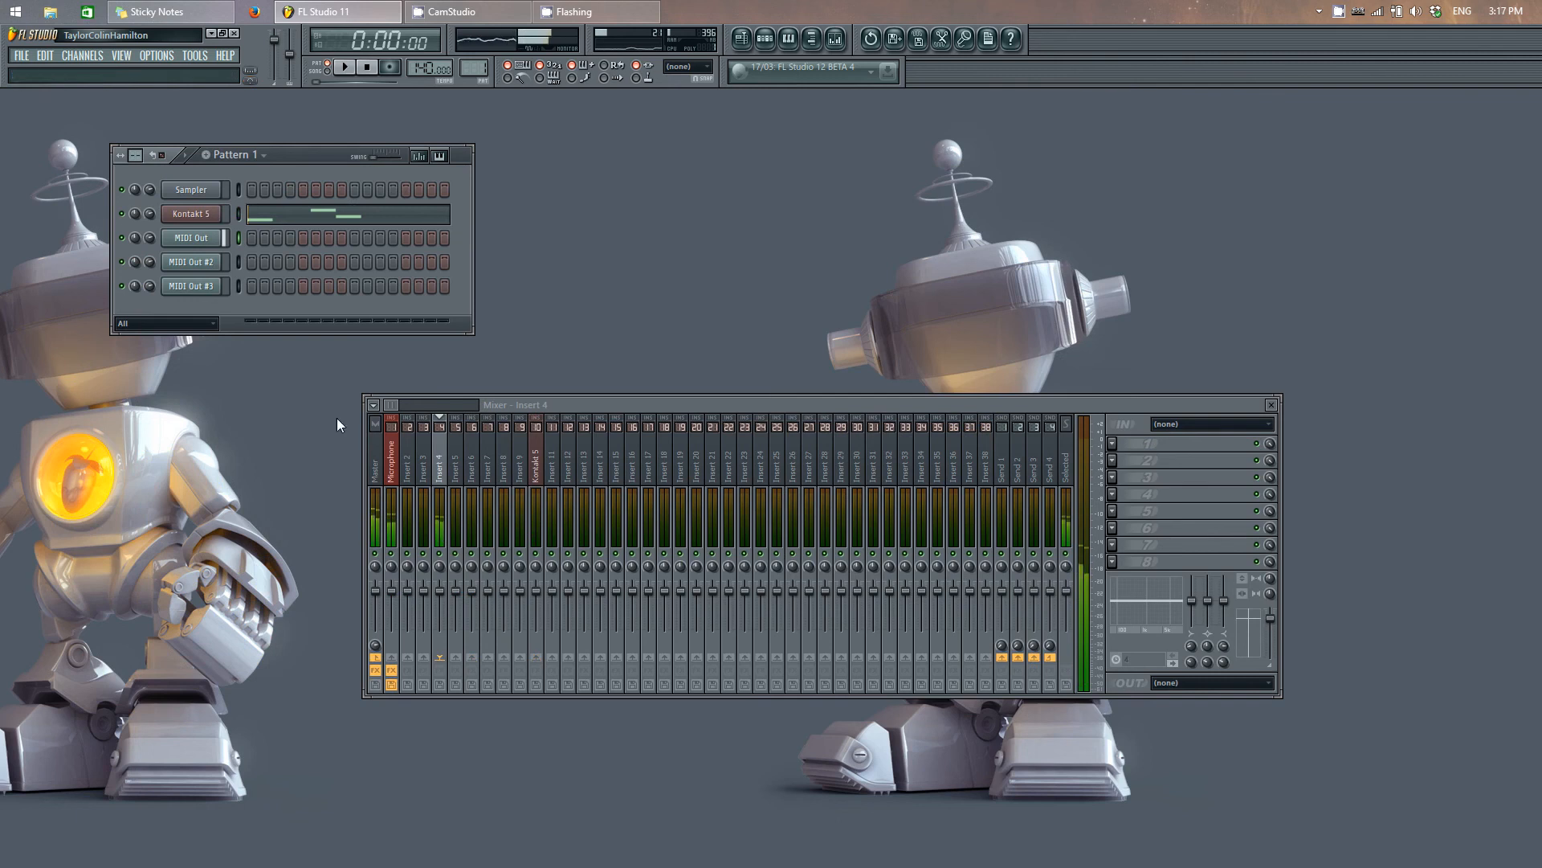
{"action": "left_click", "coordinate": [238, 263]}
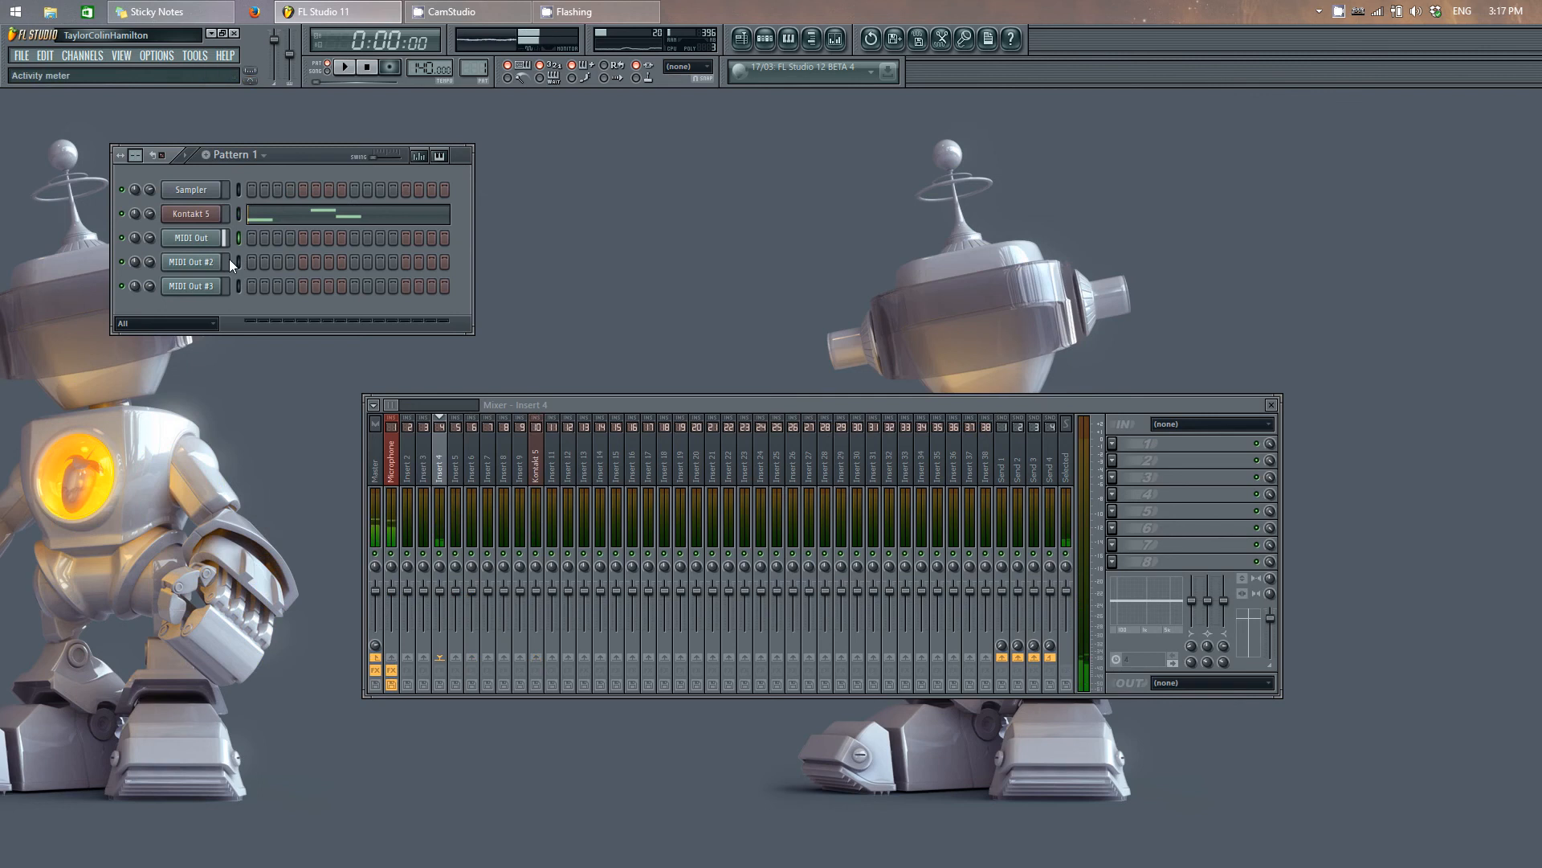
{"action": "left_click", "coordinate": [238, 286]}
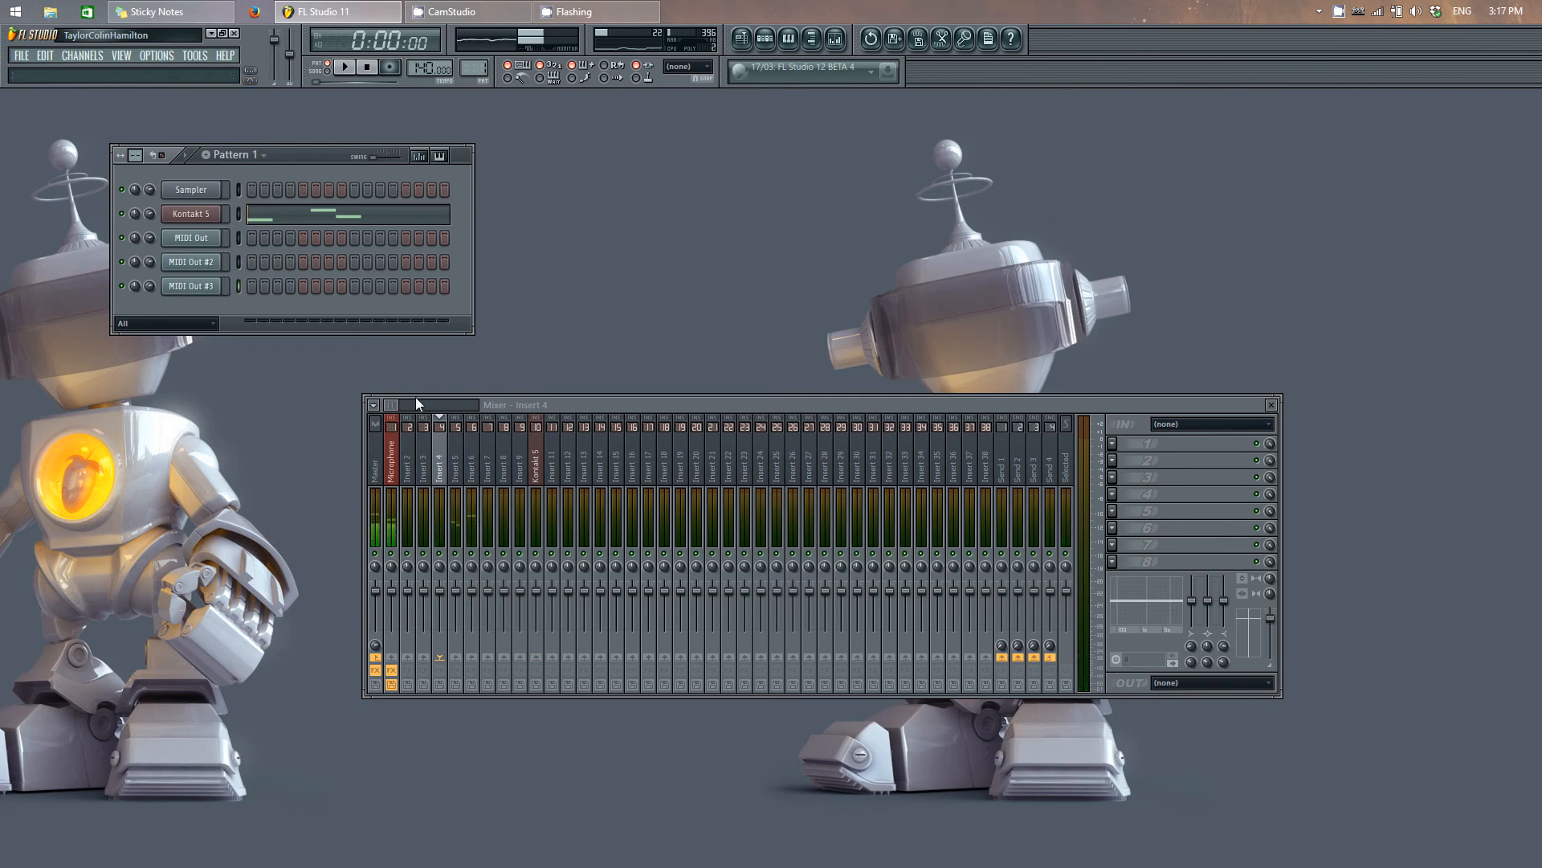